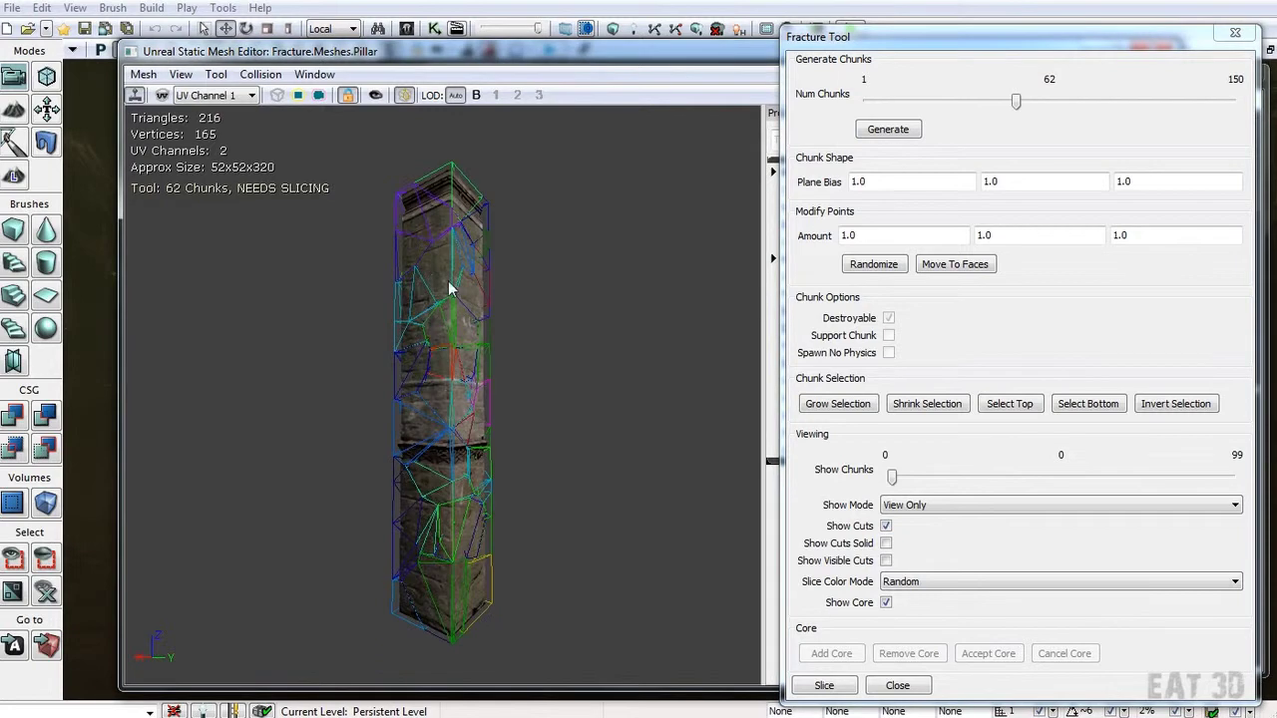
# Step: Display the pillar's chunk cuts as solid and set the third Plane Bias value to 10.0
pyautogui.click(886, 545)
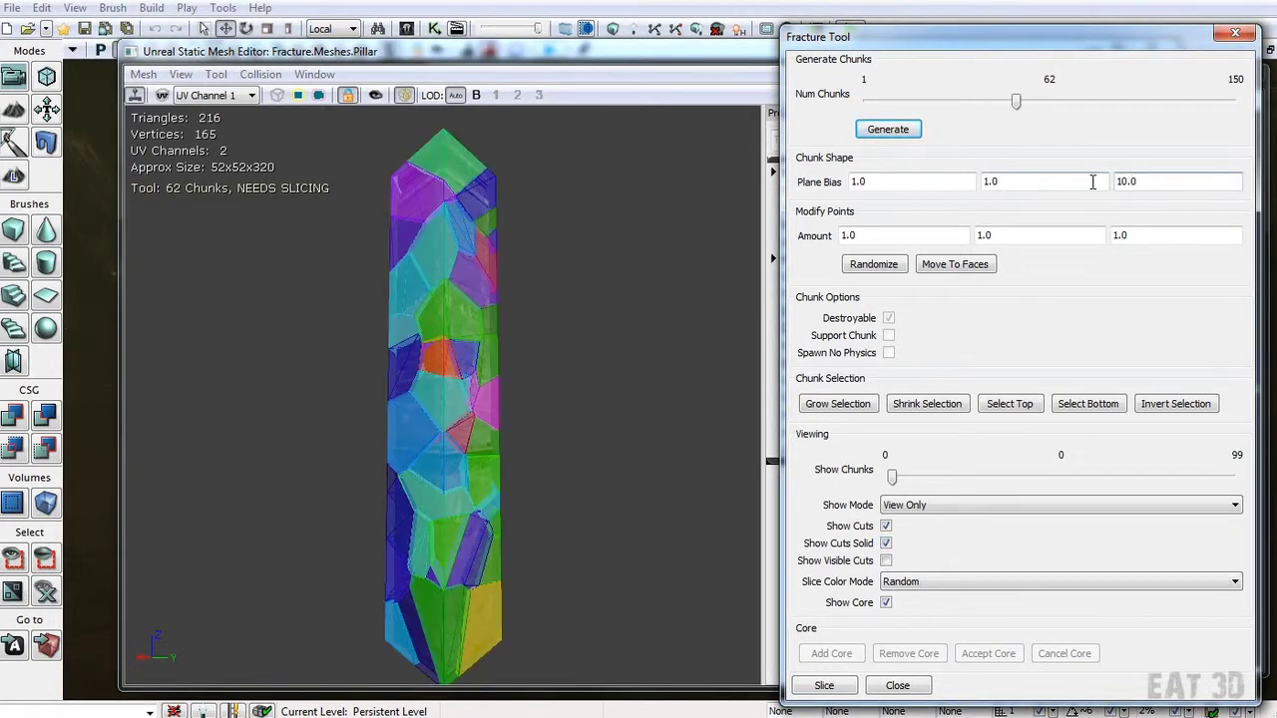
pyautogui.press('Return')
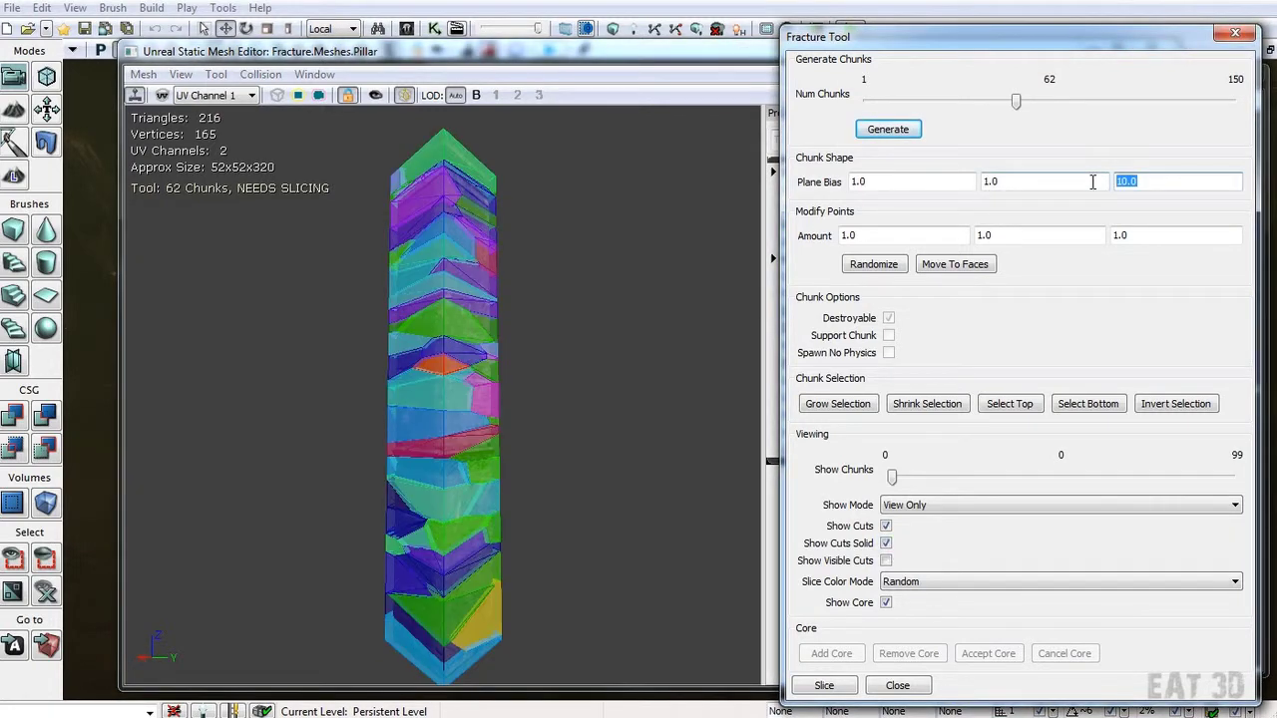
pyautogui.moveTo(577, 276); pyautogui.dragTo(581, 320)
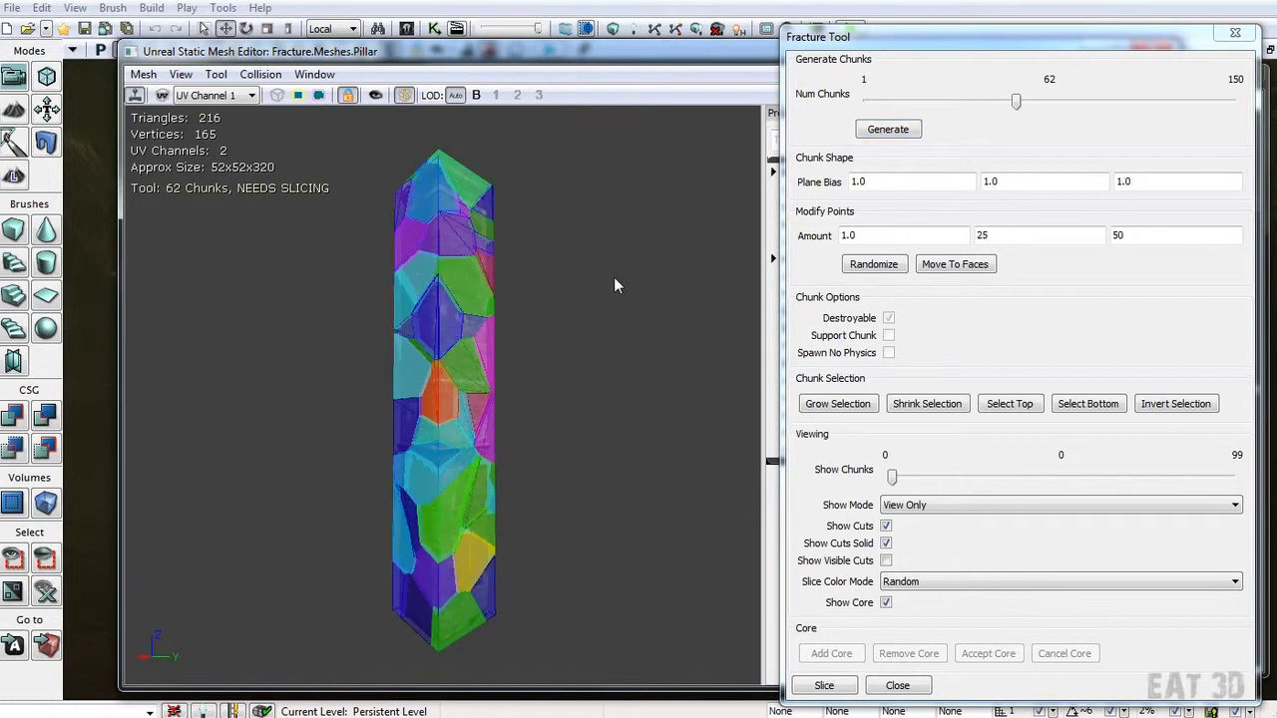
# Step: Randomize the pillar's chunk points with amounts 1.0, 25 and 50
pyautogui.click(874, 263)
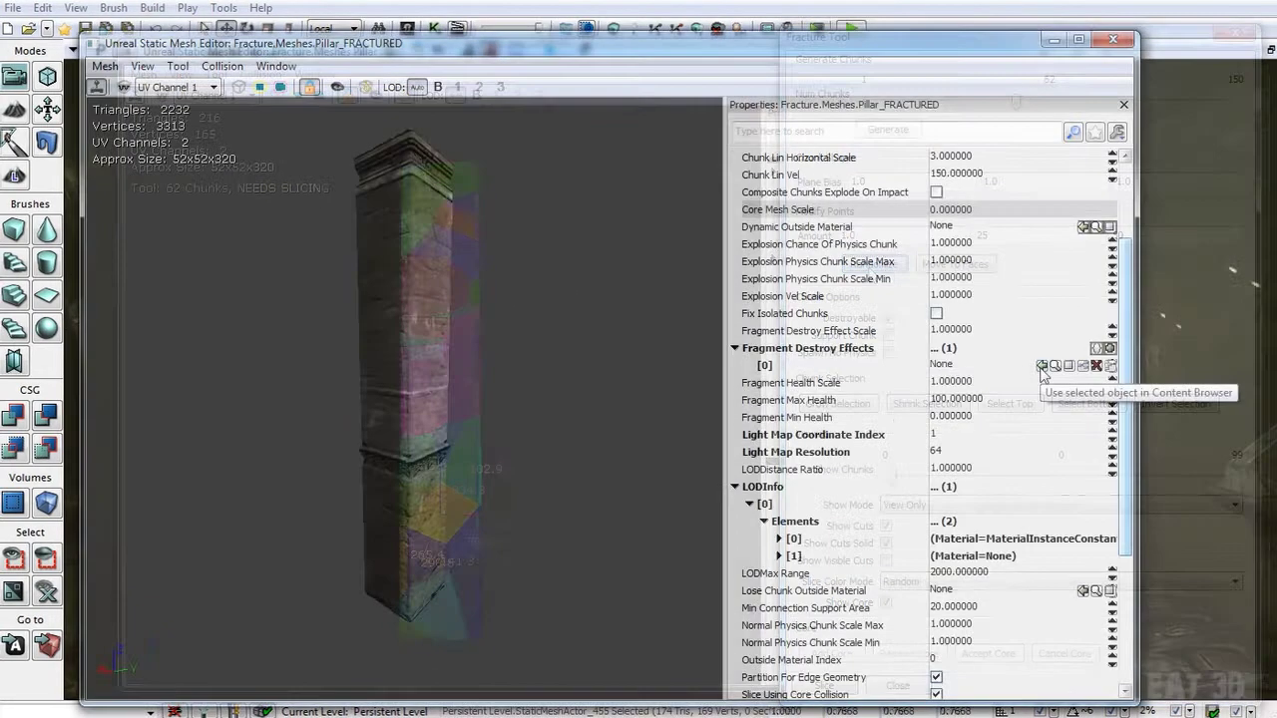
# Step: Assign the chosen dust effect as the fractured pillar's fragment destroy effect and the chosen material to its second LOD element
pyautogui.click(1041, 367)
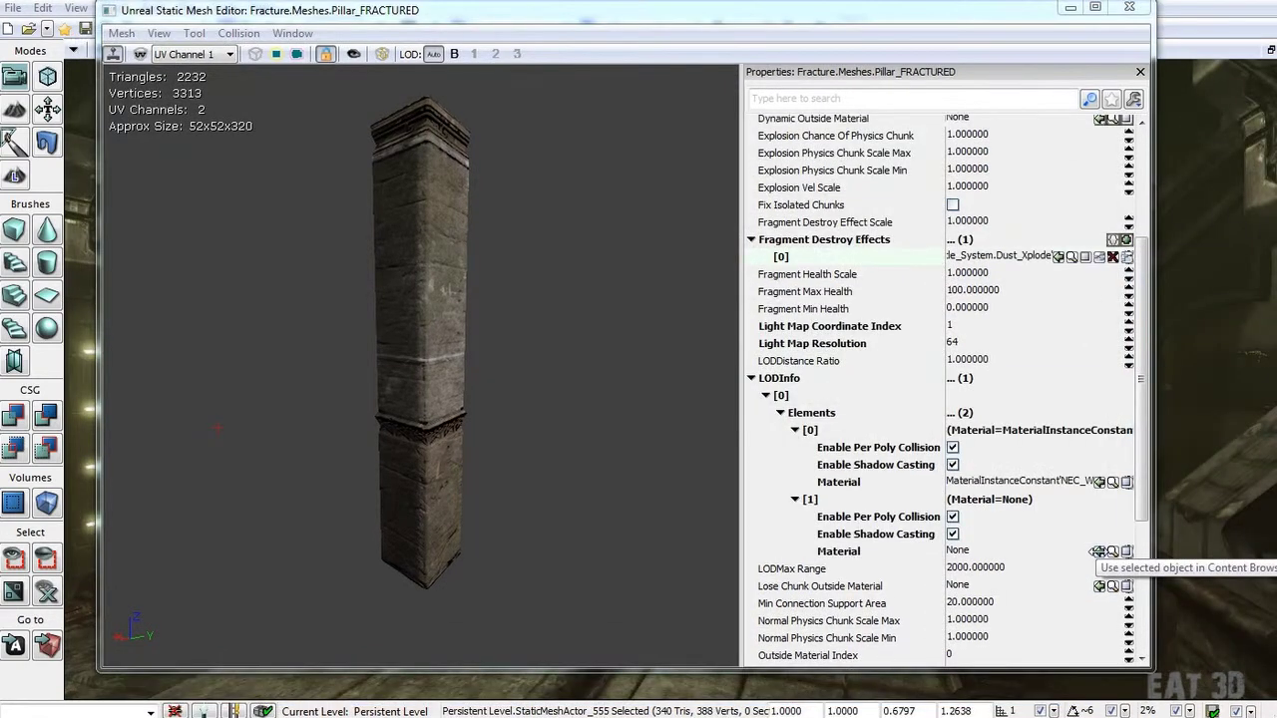
pyautogui.click(1097, 552)
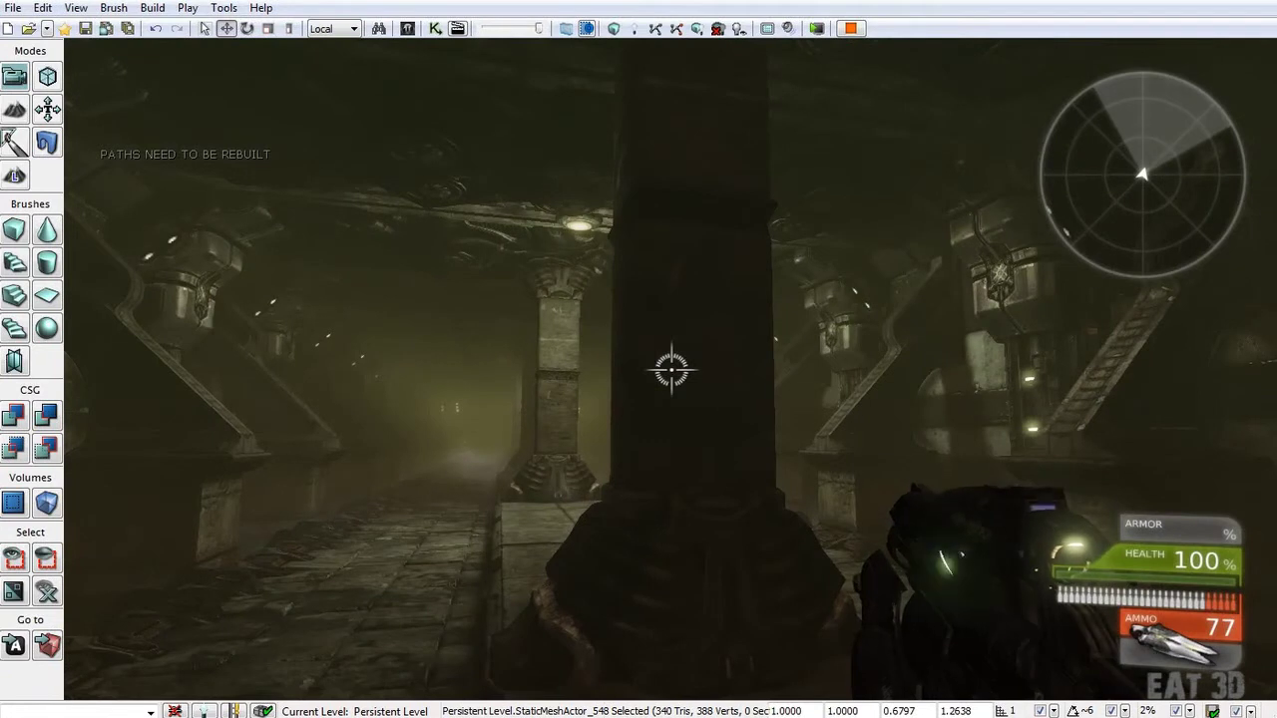
# Step: Walk around the level in the in-editor play session to view the pillars
pyautogui.press('s')
pyautogui.moveTo(671, 370); pyautogui.dragTo(672, 370)
pyautogui.press('w')
pyautogui.press('s')
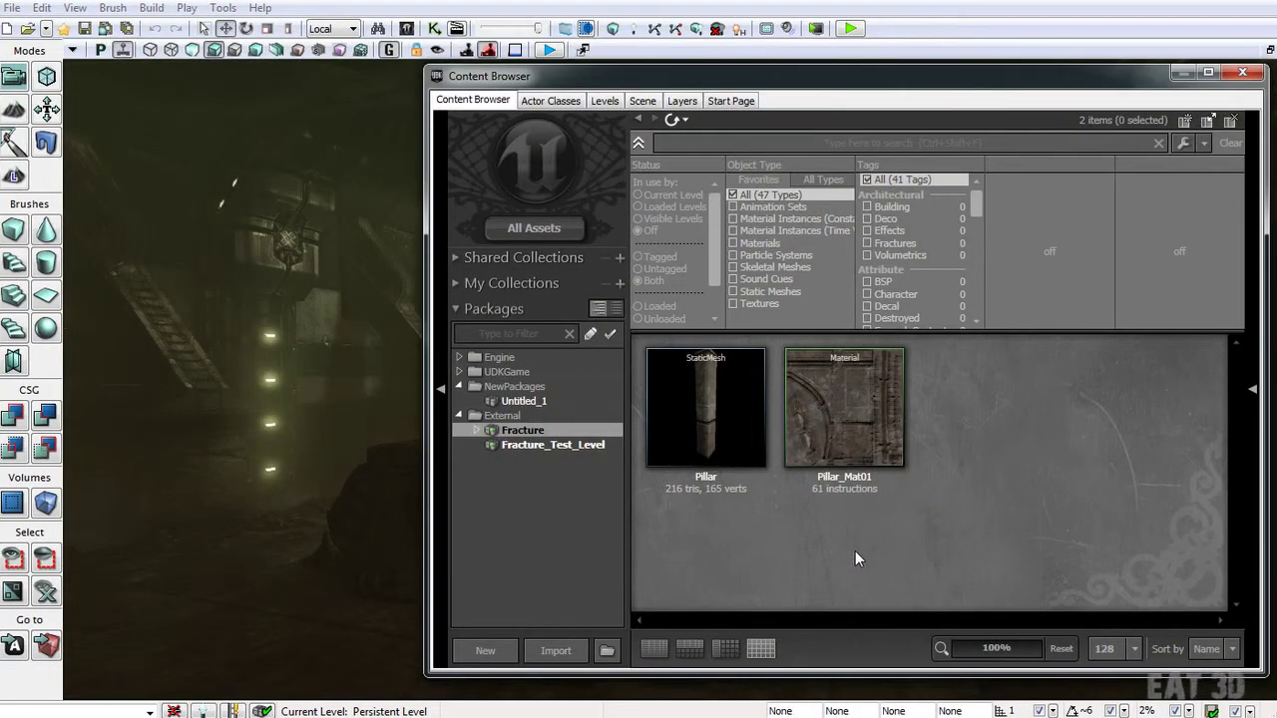
# Step: Open the Pillar static mesh for editing and start the Fracture Tool on it
pyautogui.moveTo(709, 431)
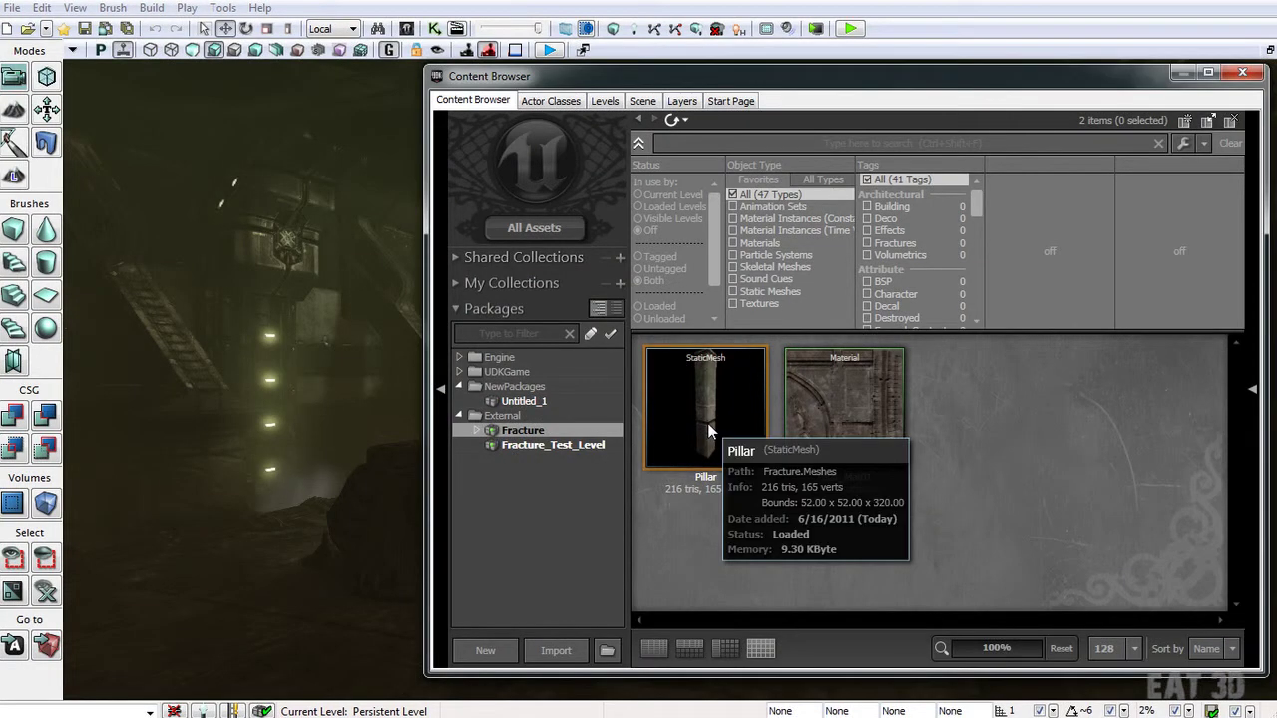
pyautogui.doubleClick(710, 431)
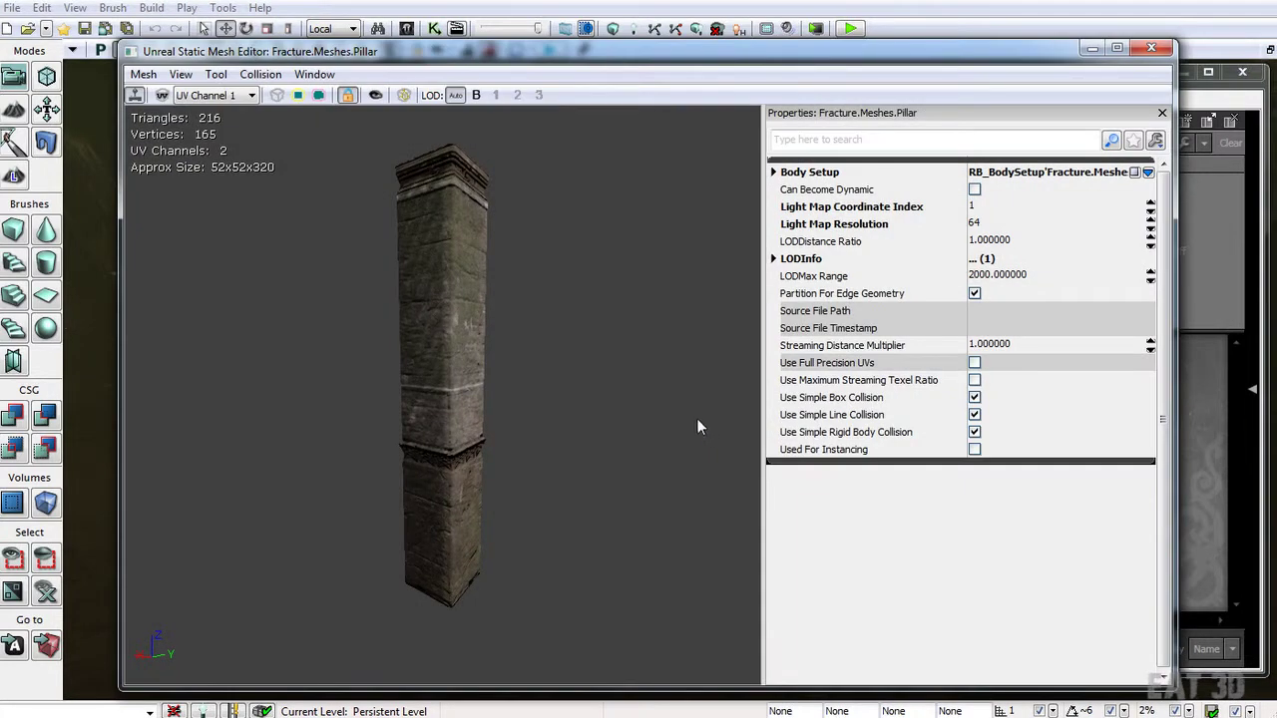
pyautogui.click(215, 74)
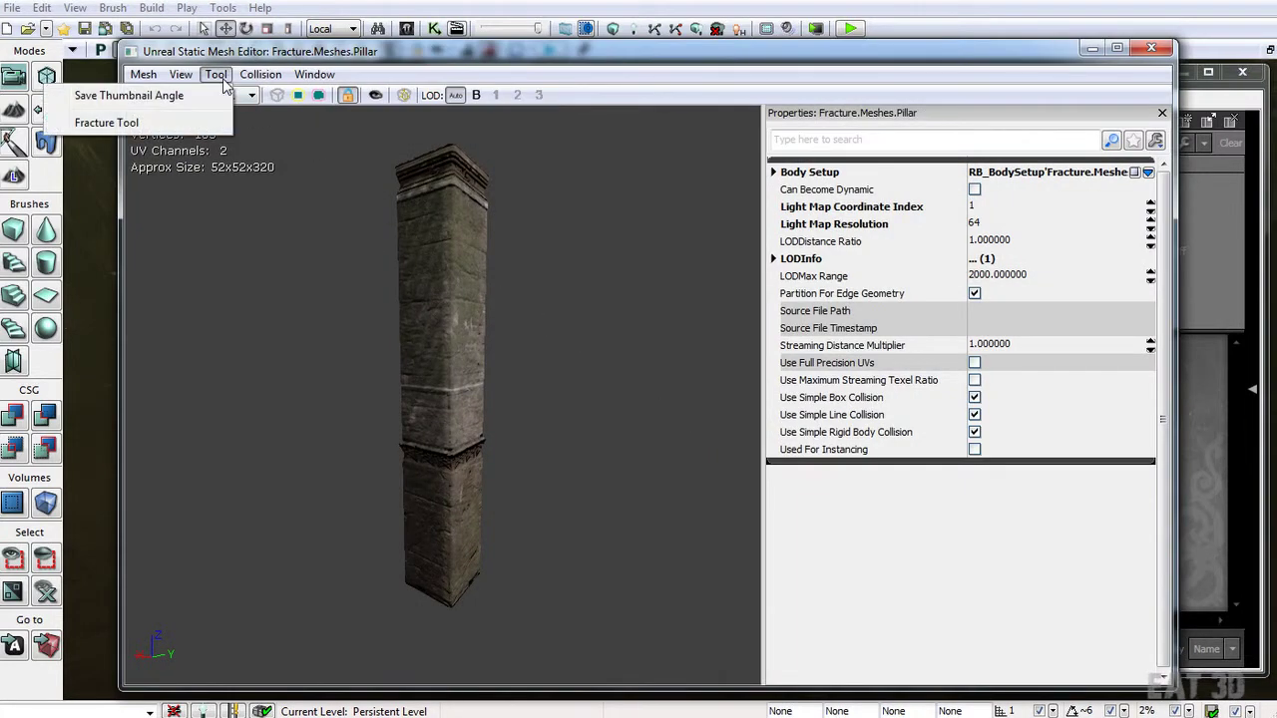
pyautogui.click(186, 122)
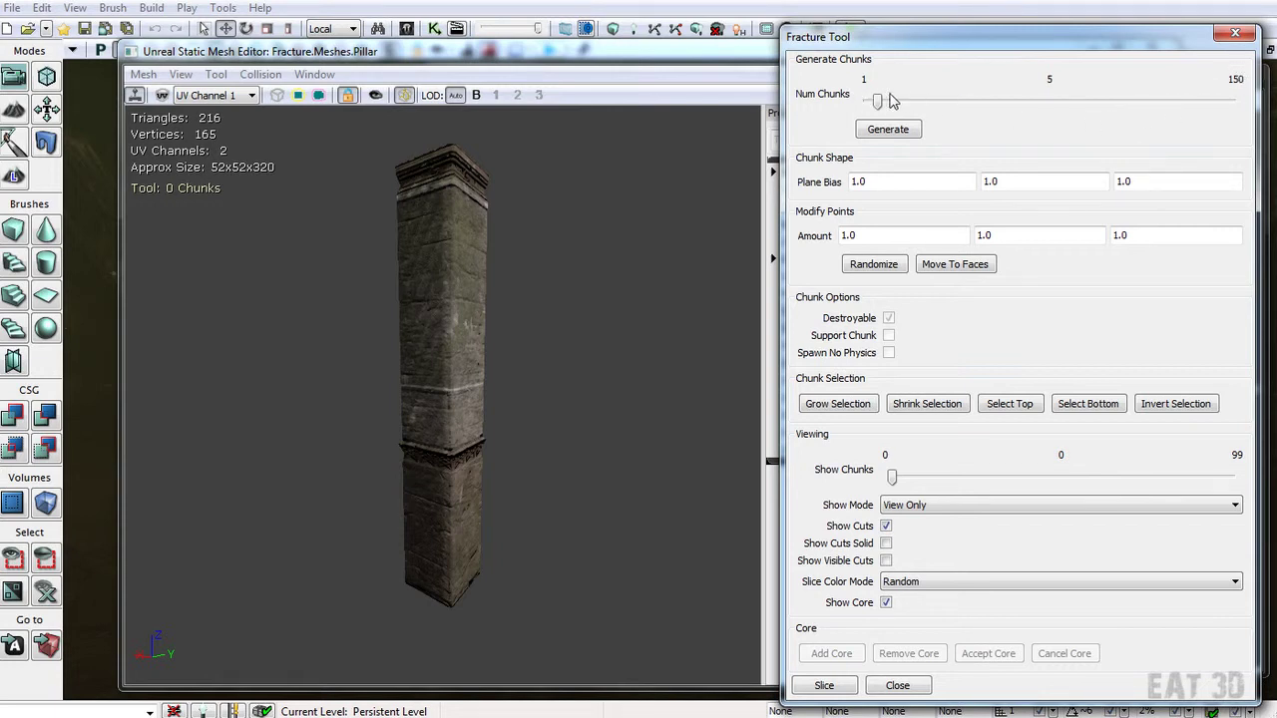
# Step: Generate 62 fracture chunks for the pillar and display their cuts as solid
pyautogui.moveTo(879, 101); pyautogui.dragTo(979, 104)
pyautogui.click(1016, 103)
pyautogui.moveTo(1015, 103); pyautogui.dragTo(1018, 103)
pyautogui.moveTo(1015, 102); pyautogui.dragTo(951, 104)
pyautogui.moveTo(952, 110); pyautogui.dragTo(1018, 107)
pyautogui.click(900, 134)
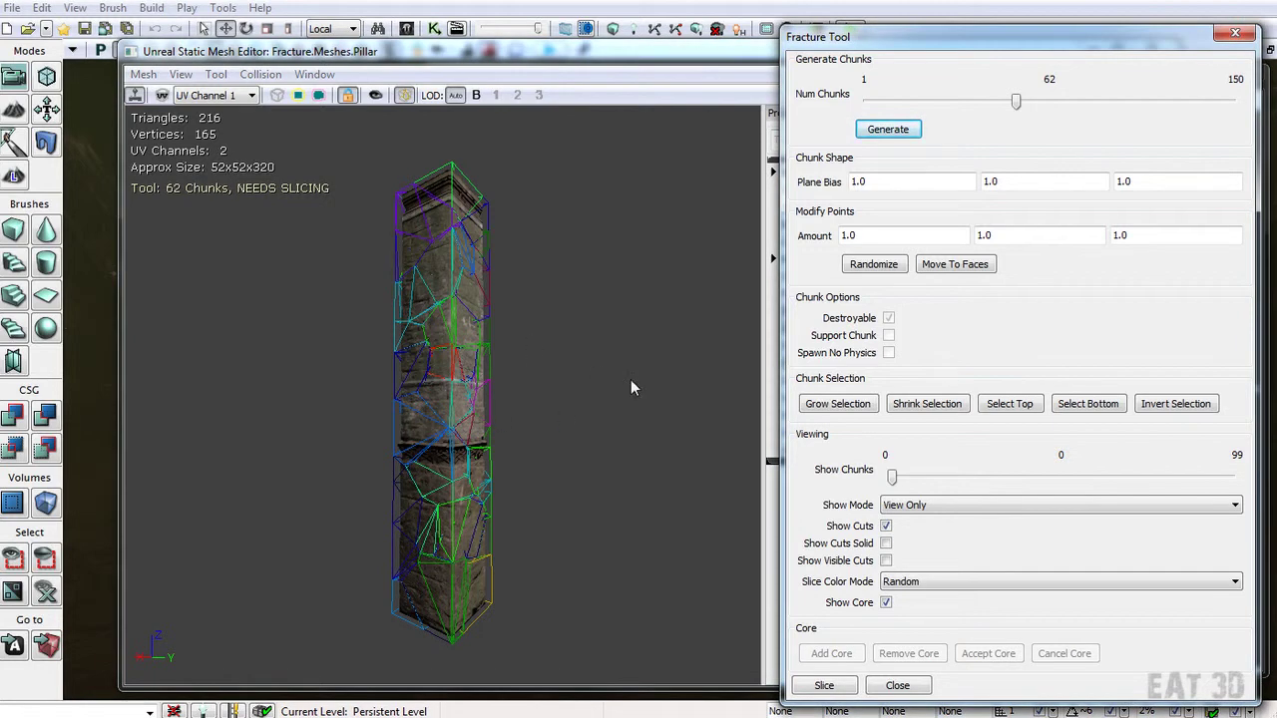
pyautogui.click(885, 544)
pyautogui.moveTo(638, 498); pyautogui.dragTo(827, 152)
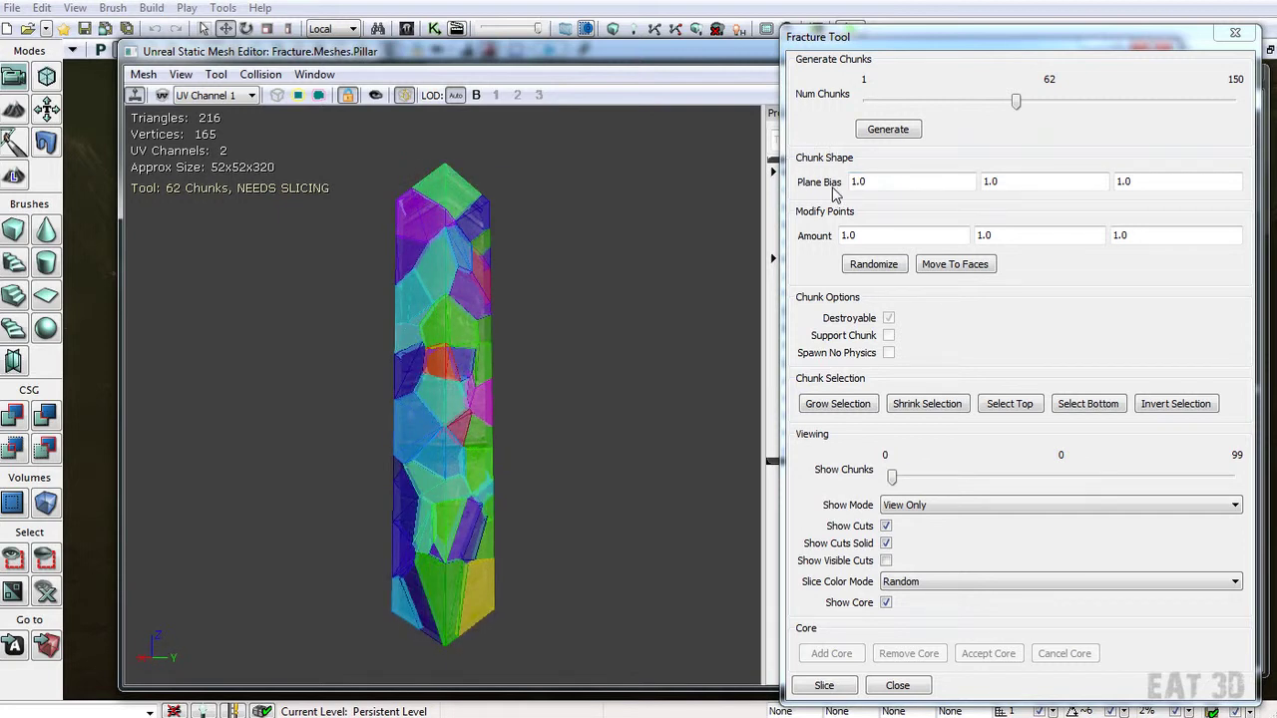
# Step: Set the third Plane Bias value to 10.0 and inspect the reshaped chunks on the pillar
pyautogui.click(901, 188)
pyautogui.click(1096, 186)
pyautogui.press('Tab')
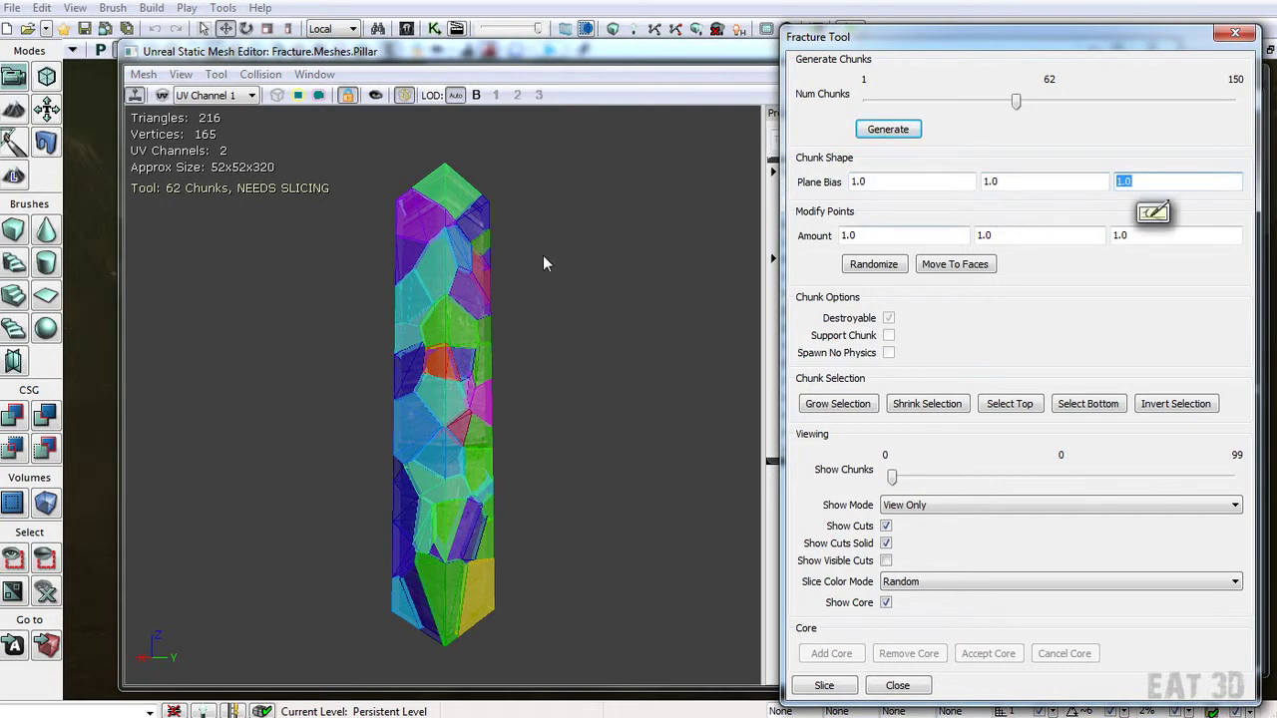
pyautogui.moveTo(518, 285); pyautogui.dragTo(516, 280, button='right')
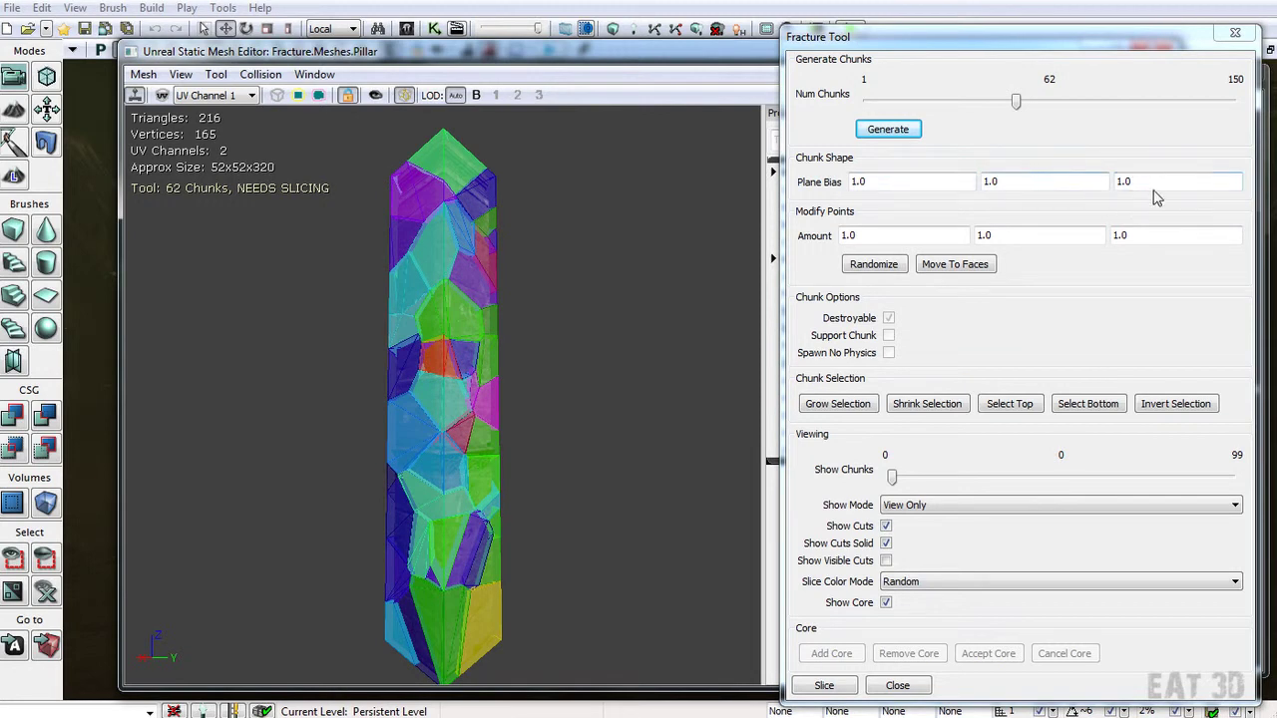
pyautogui.click(1179, 181)
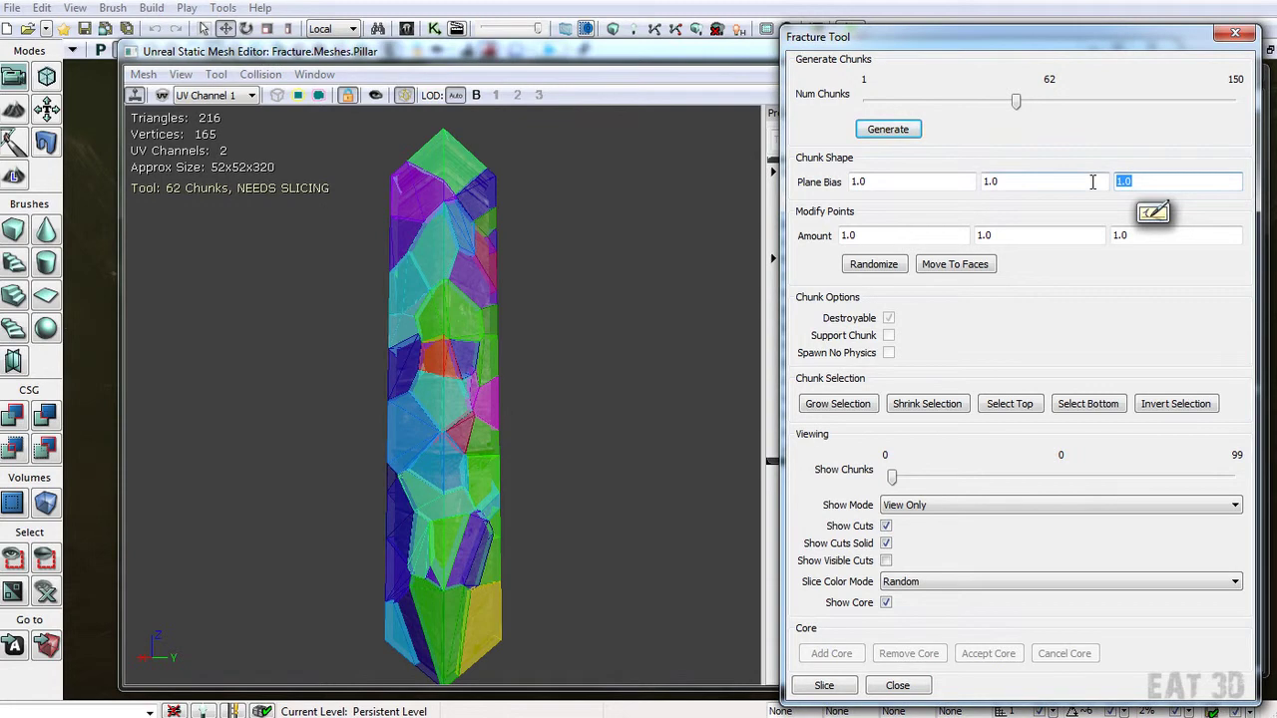
pyautogui.write('10')
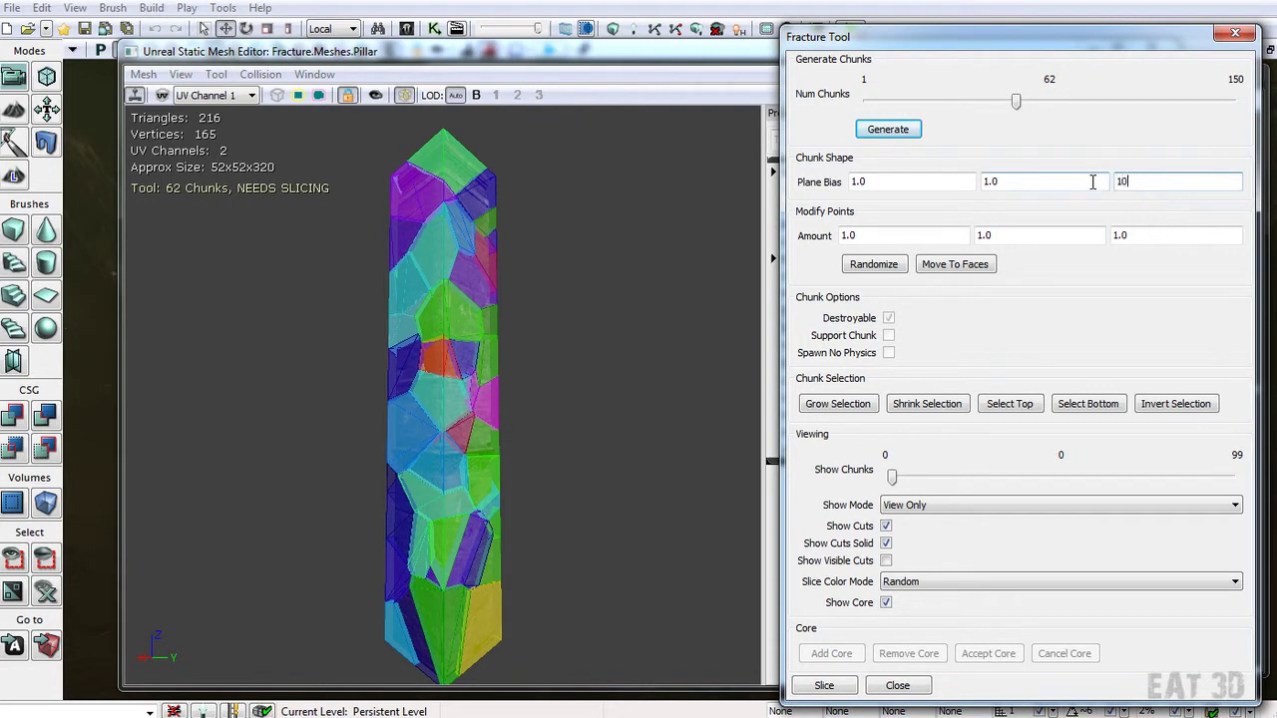
pyautogui.write('.0')
pyautogui.press('Return')
pyautogui.moveTo(576, 276); pyautogui.dragTo(582, 327)
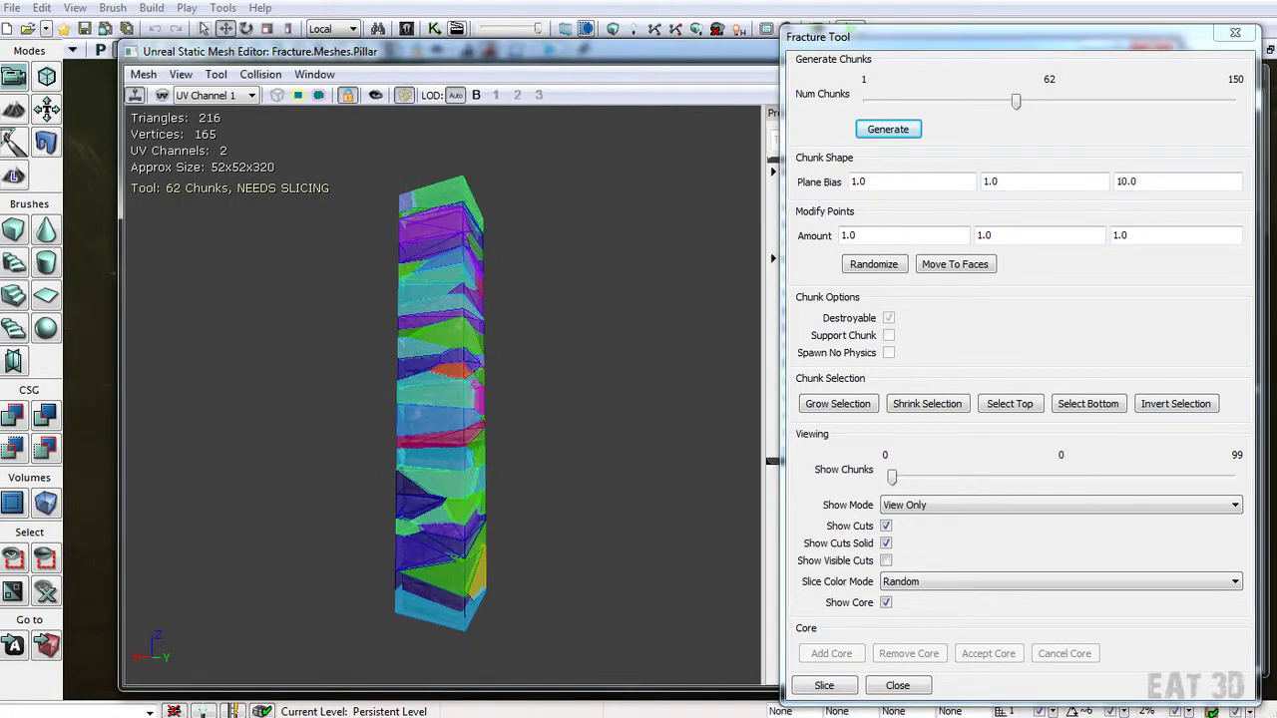
pyautogui.moveTo(538, 279); pyautogui.dragTo(431, 259)
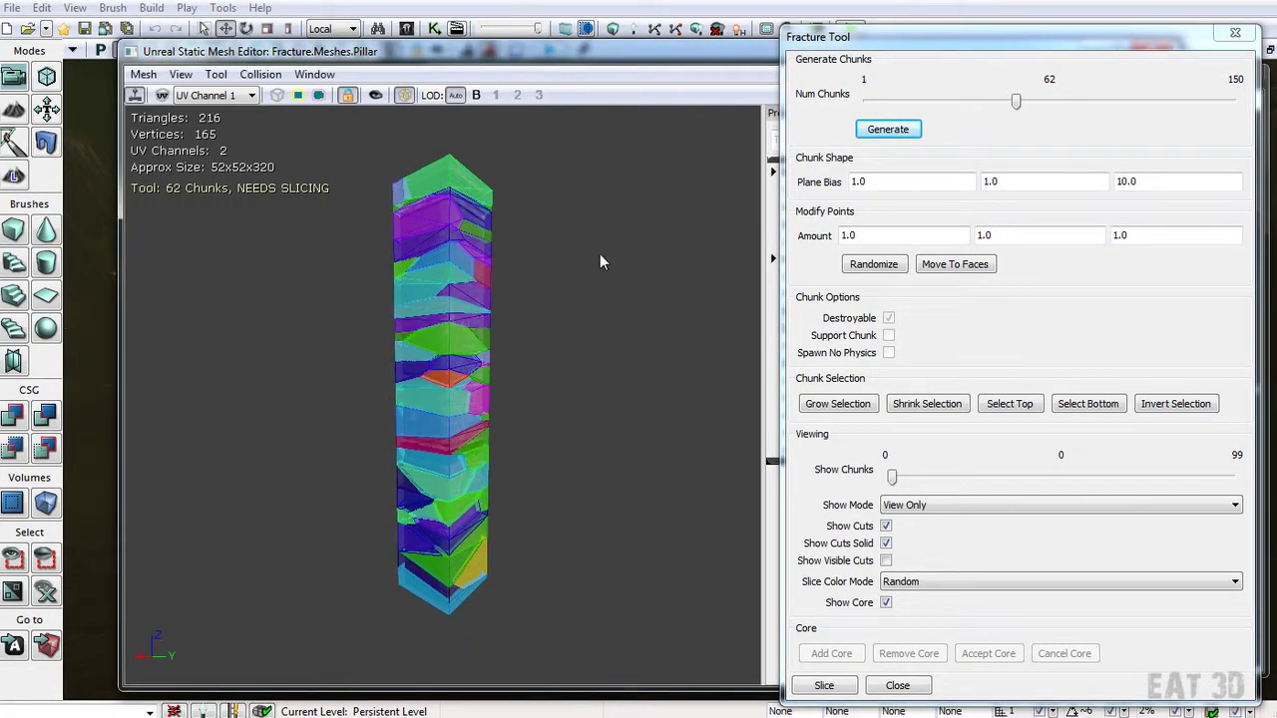
# Step: Set the third Plane Bias value to .4 to reshape the pillar's chunks
pyautogui.click(1084, 180)
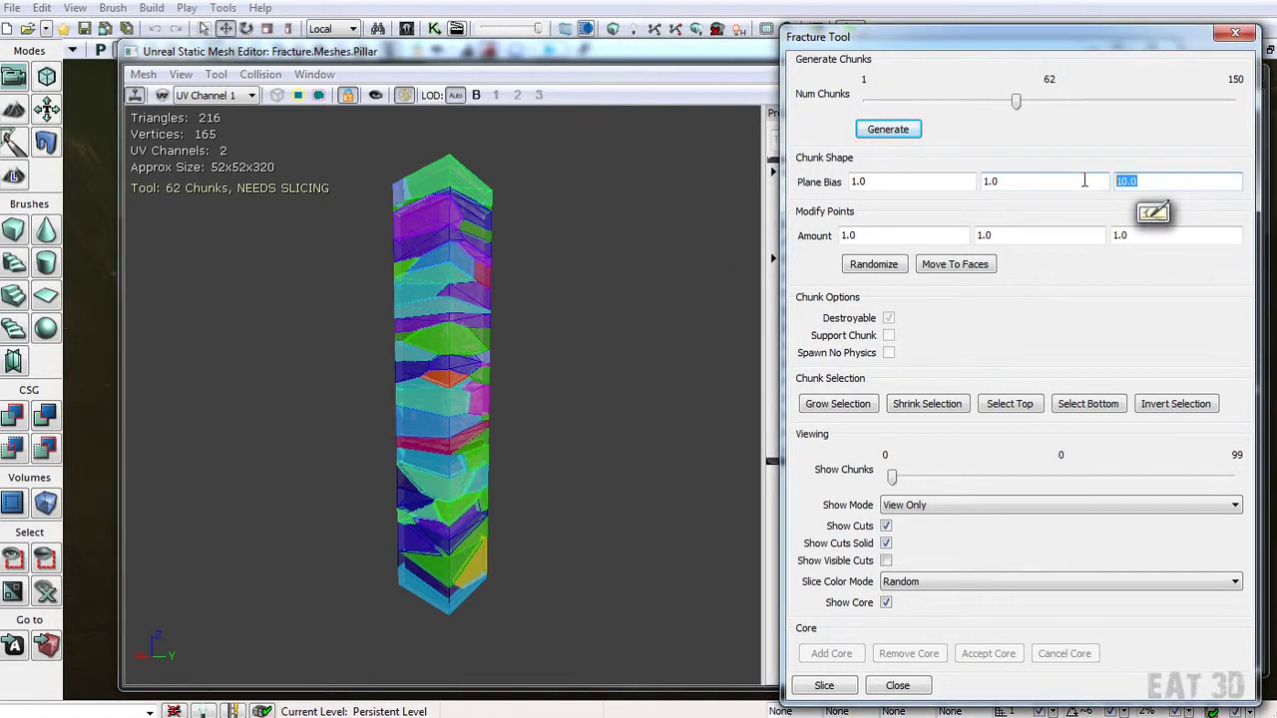
pyautogui.write('.4')
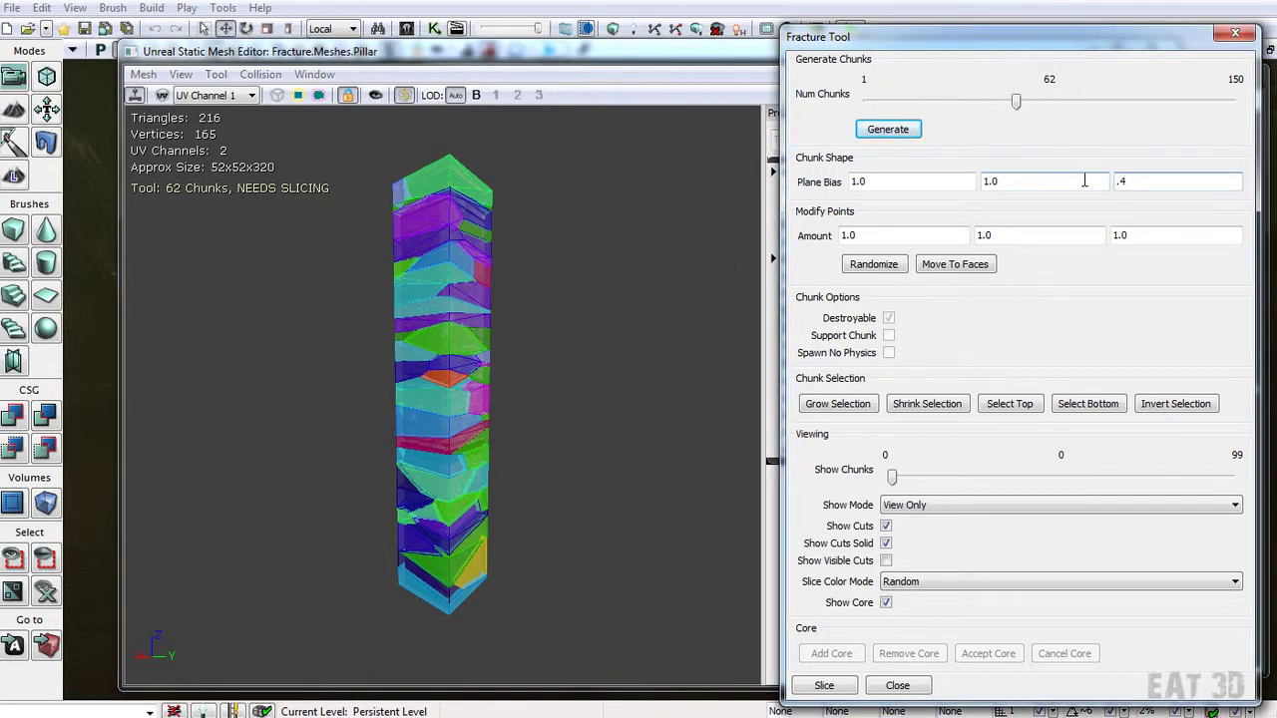
pyautogui.press('Return')
pyautogui.moveTo(445, 285)
pyautogui.mouseDown()
pyautogui.moveTo(489, 285)
pyautogui.moveTo(509, 239)
pyautogui.moveTo(451, 288)
pyautogui.mouseUp()
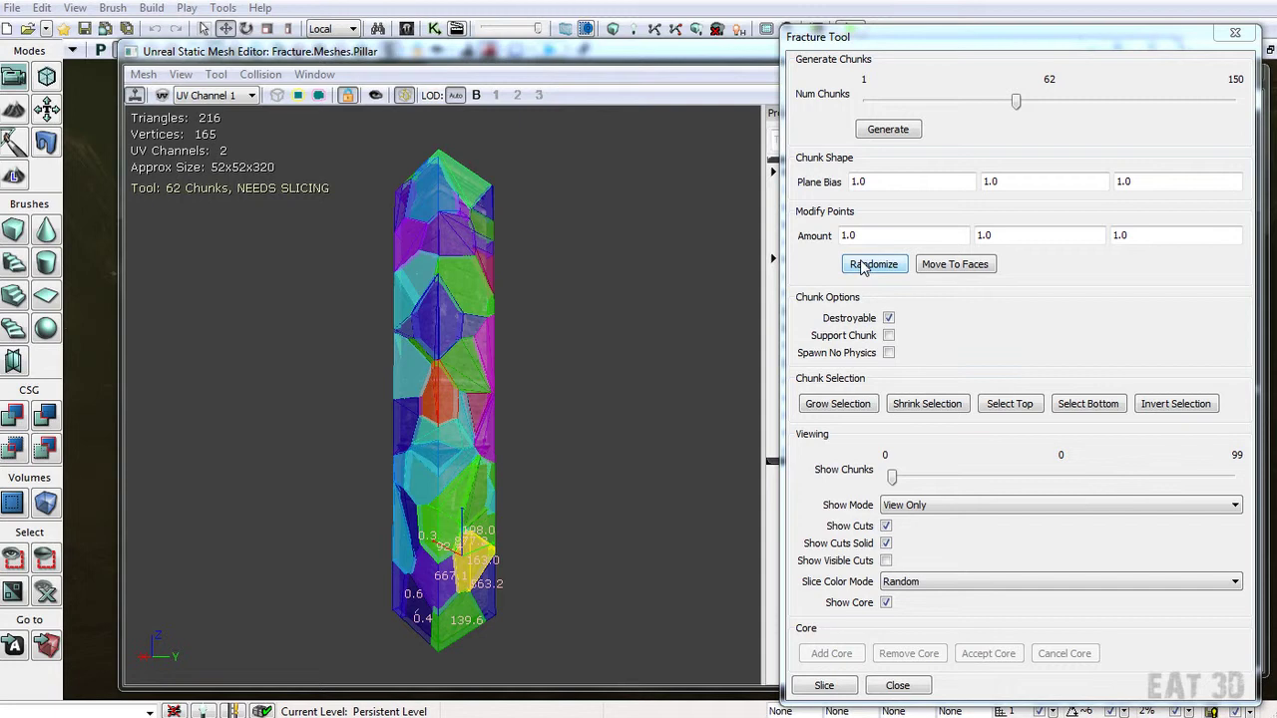
# Step: Set the second and third Modify Points amounts to 25 and 50, and randomize the pillar's chunk points
pyautogui.click(864, 264)
pyautogui.doubleClick(983, 235)
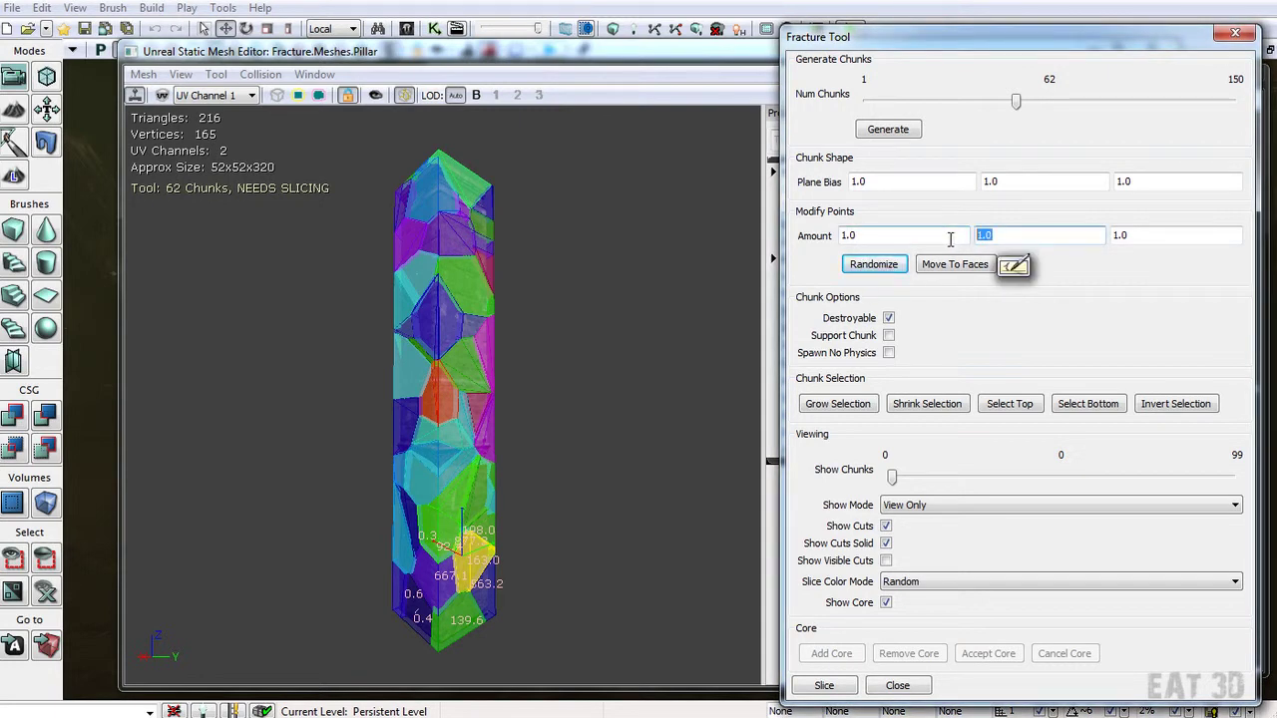
pyautogui.write('25')
pyautogui.press('Tab')
pyautogui.write('50')
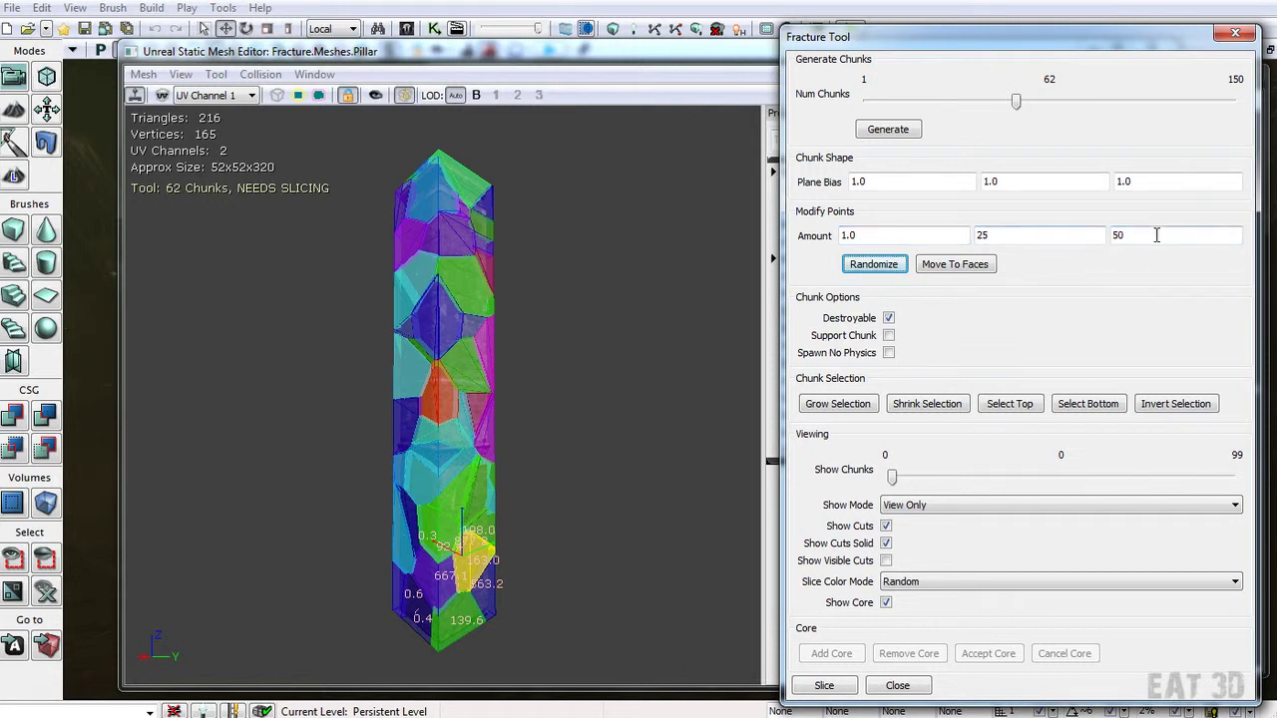
pyautogui.click(668, 305)
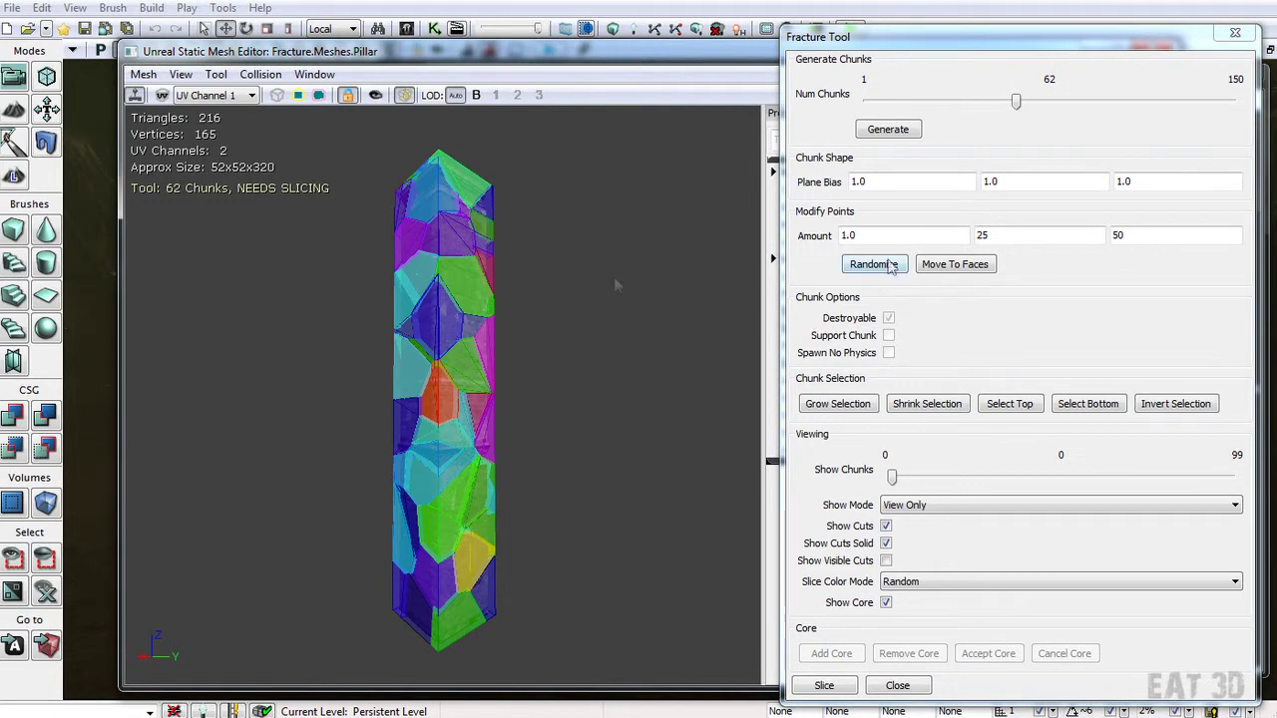
pyautogui.click(887, 264)
pyautogui.moveTo(417, 279); pyautogui.dragTo(315, 267)
pyautogui.moveTo(553, 290); pyautogui.dragTo(644, 290)
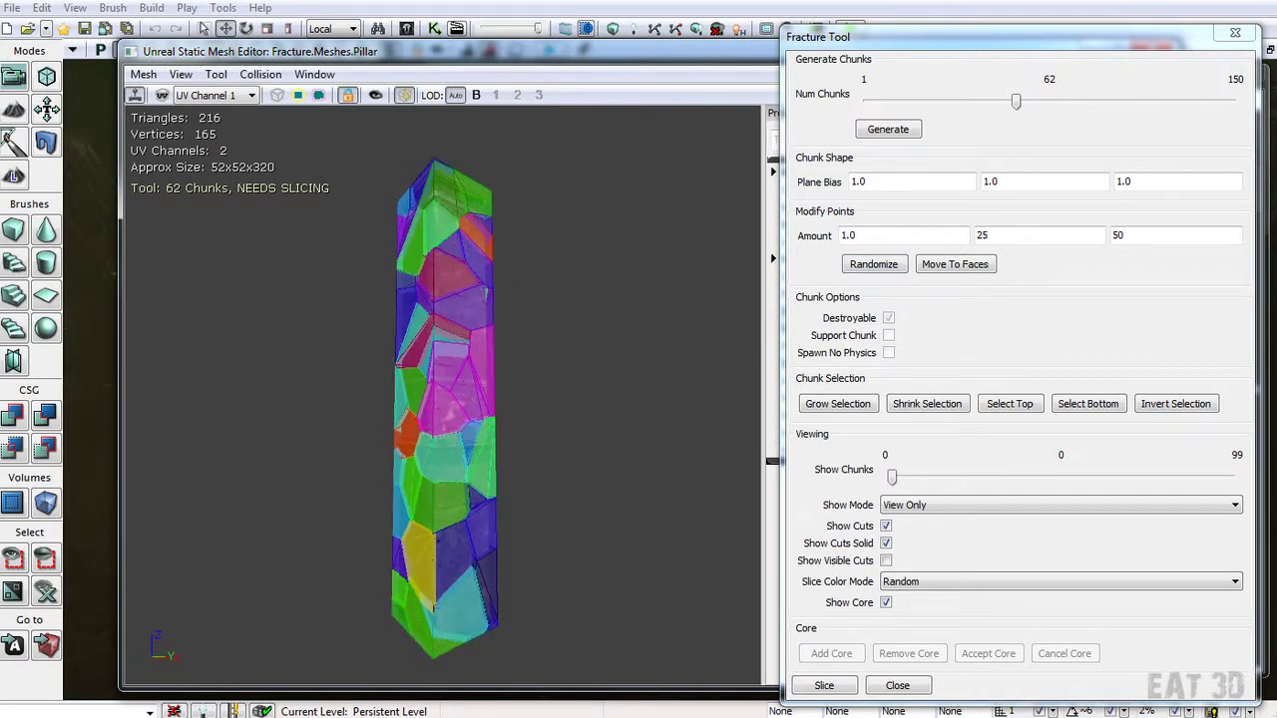
# Step: Select a chunk in the upper part of the pillar and randomize its point position several times
pyautogui.click(451, 312)
pyautogui.moveTo(427, 325); pyautogui.dragTo(568, 325)
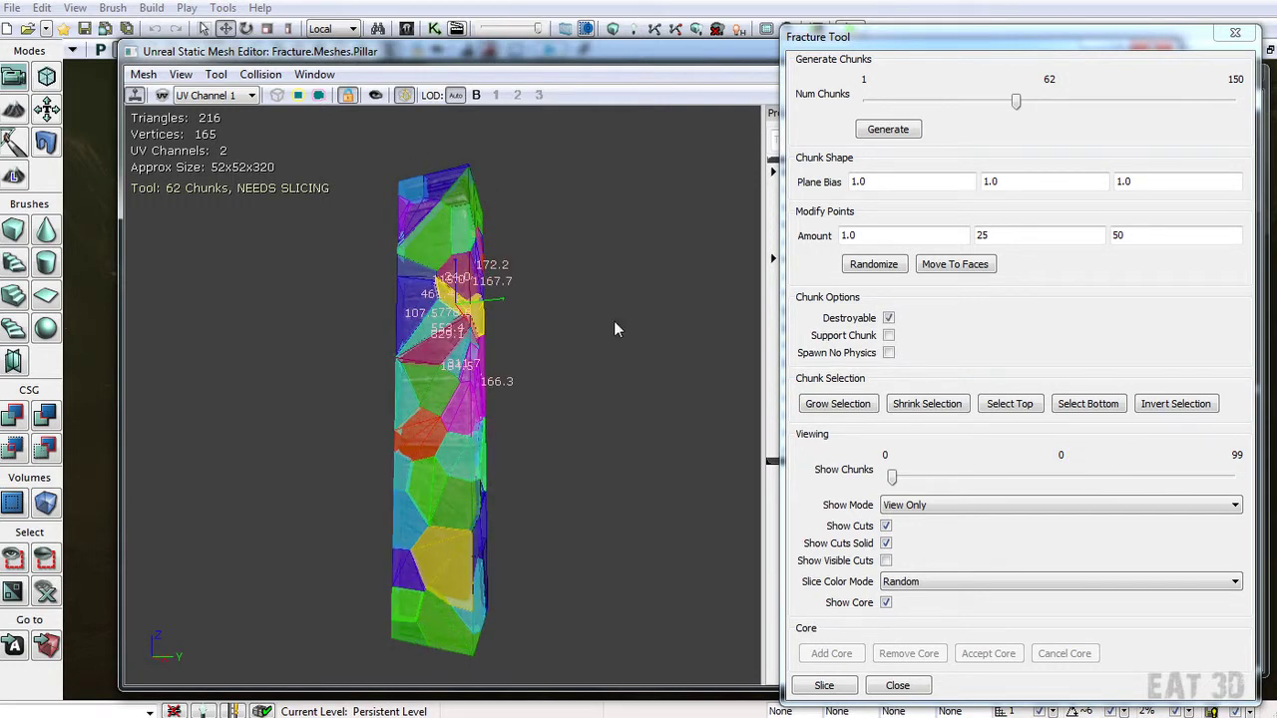
pyautogui.click(866, 264)
pyautogui.click(867, 264)
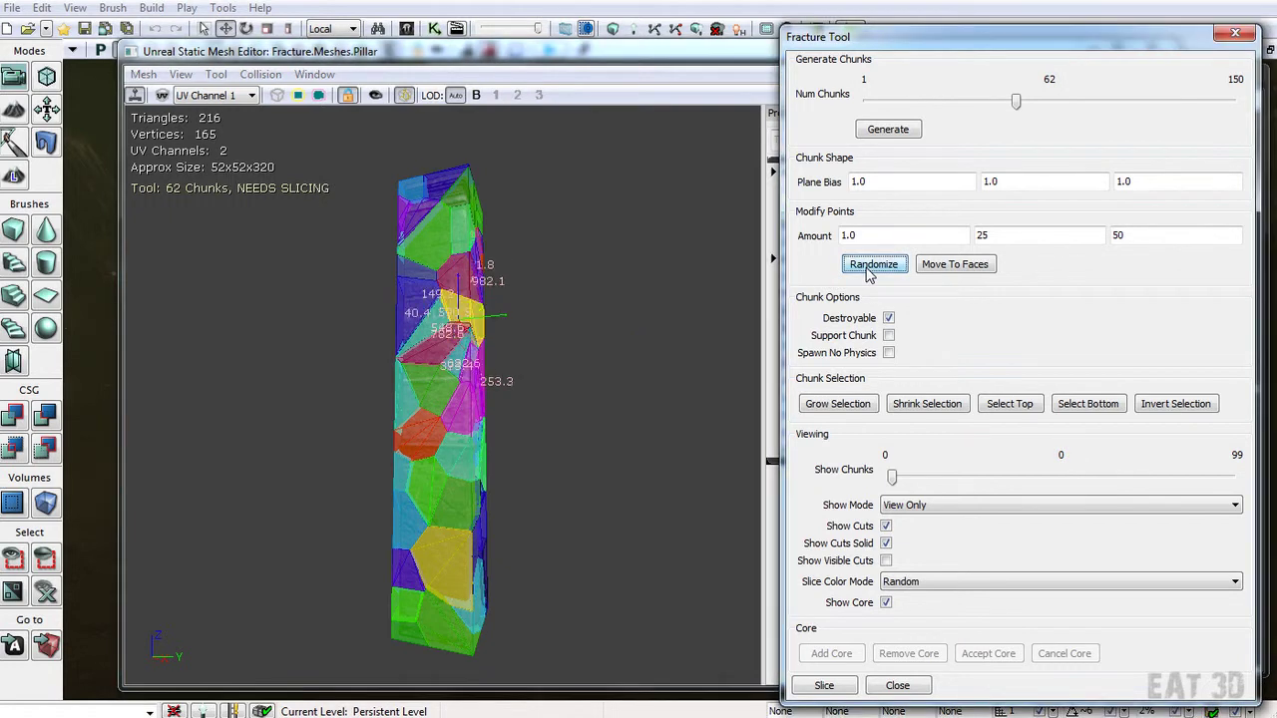
pyautogui.click(867, 265)
pyautogui.click(864, 264)
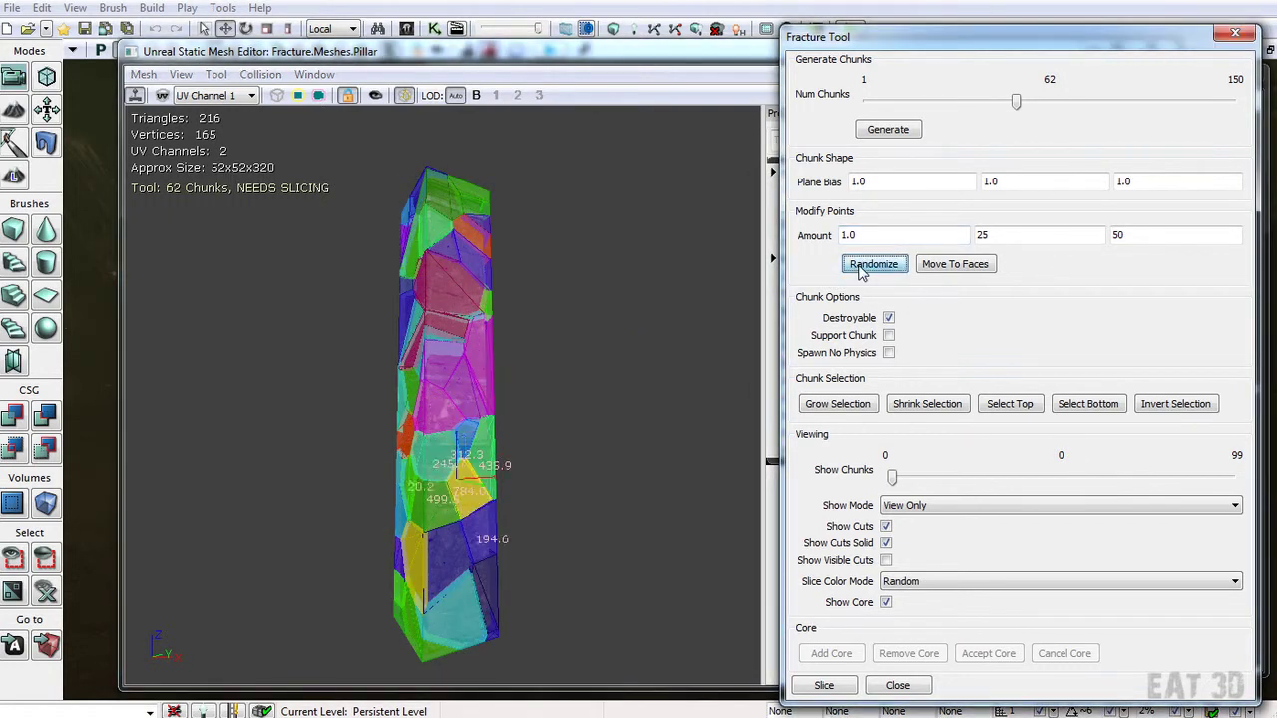
# Step: Randomize the points of individual chunks in the lower part of the pillar, and clear the chunk selection
pyautogui.click(860, 265)
pyautogui.click(861, 265)
pyautogui.click(860, 265)
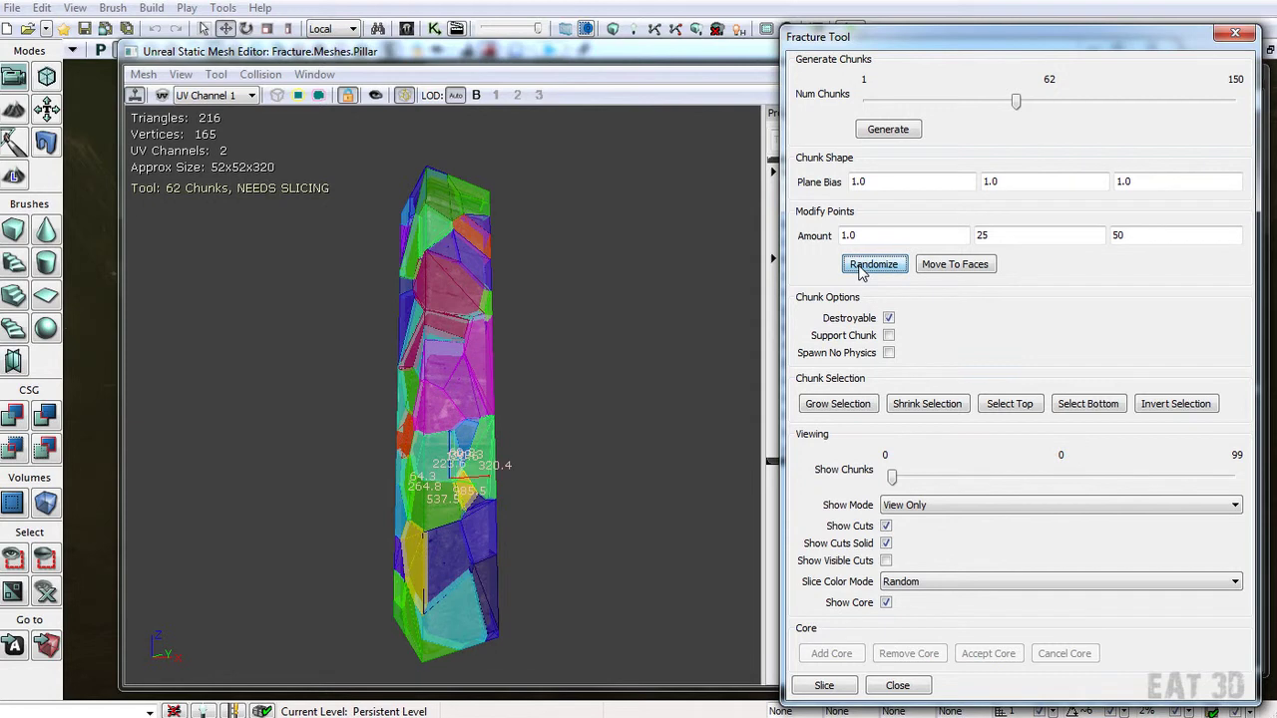
pyautogui.click(860, 265)
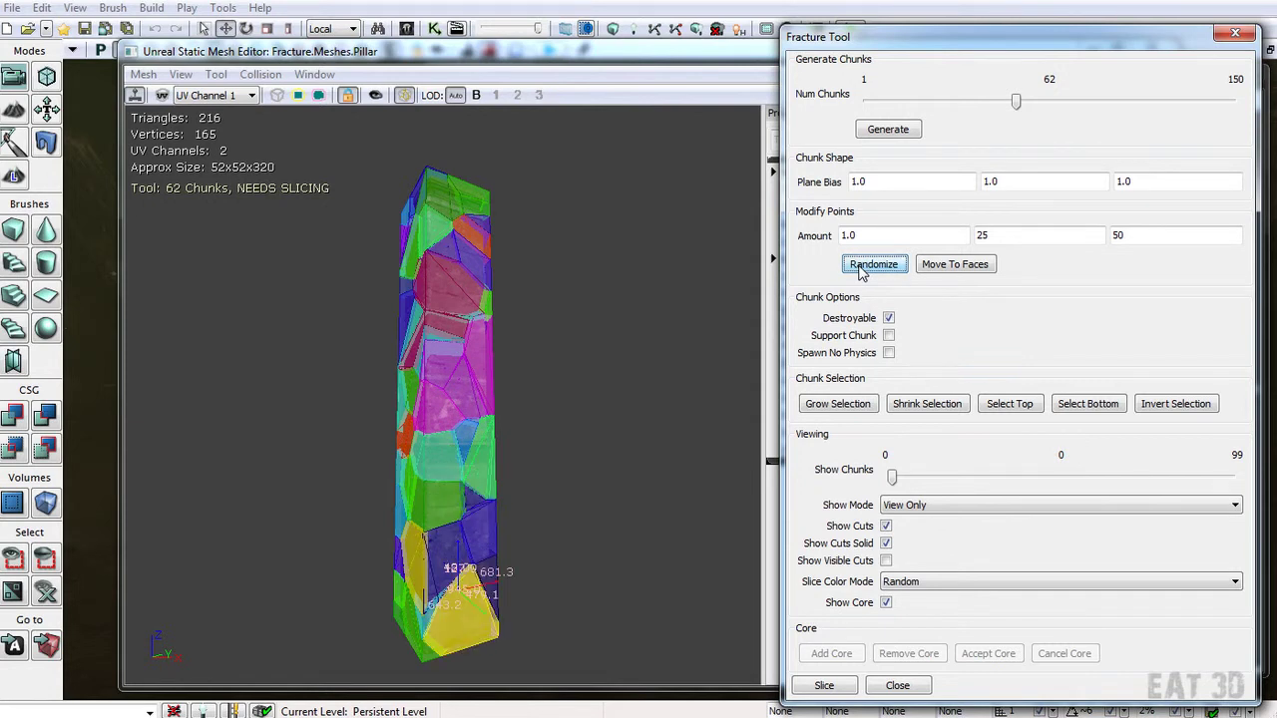
pyautogui.click(860, 272)
pyautogui.moveTo(658, 299); pyautogui.dragTo(539, 301)
pyautogui.click(639, 304)
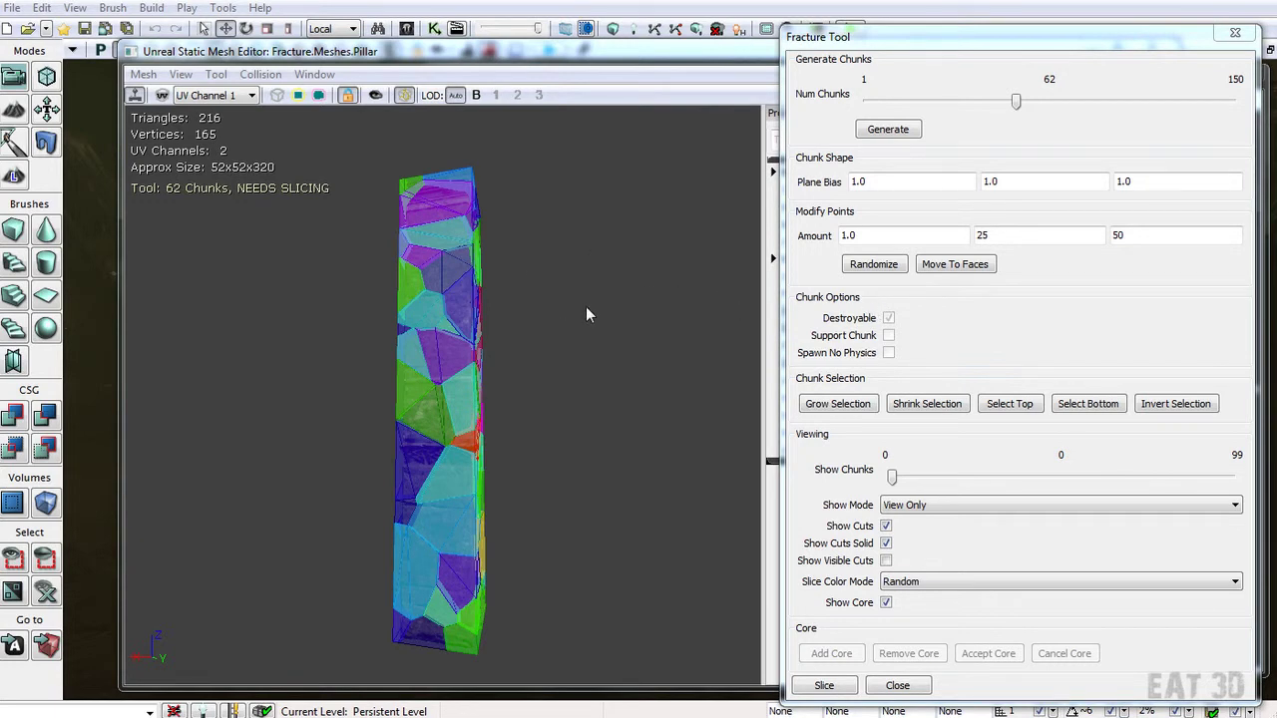
# Step: Select several scattered chunks from the pillar's base to its upper half together, and clear the chunk selection
pyautogui.click(886, 335)
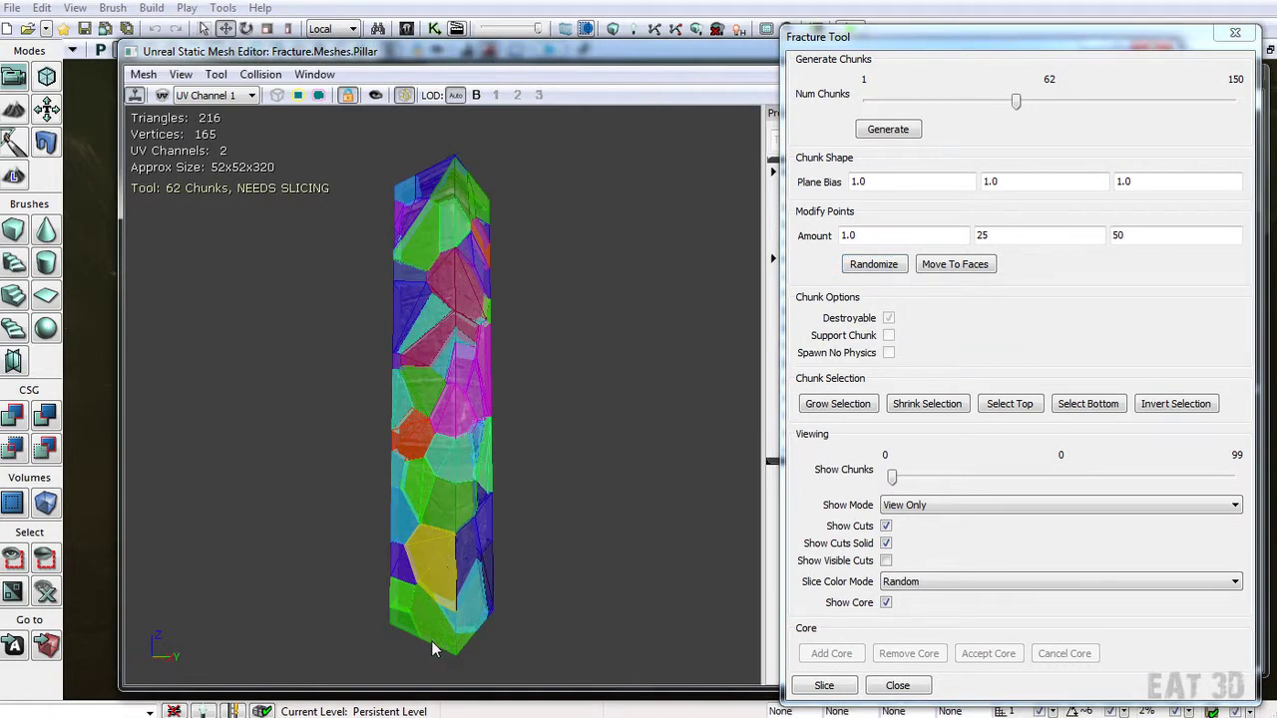
pyautogui.click(432, 589)
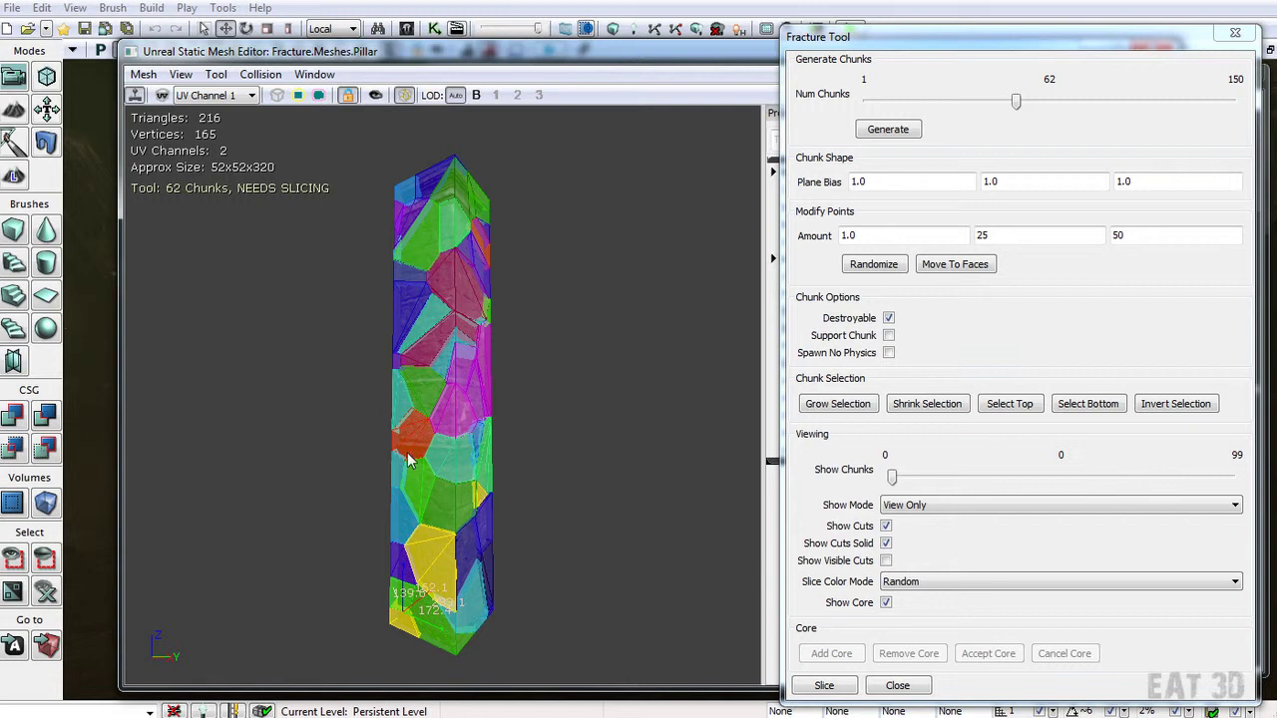
pyautogui.moveTo(518, 479); pyautogui.dragTo(698, 478)
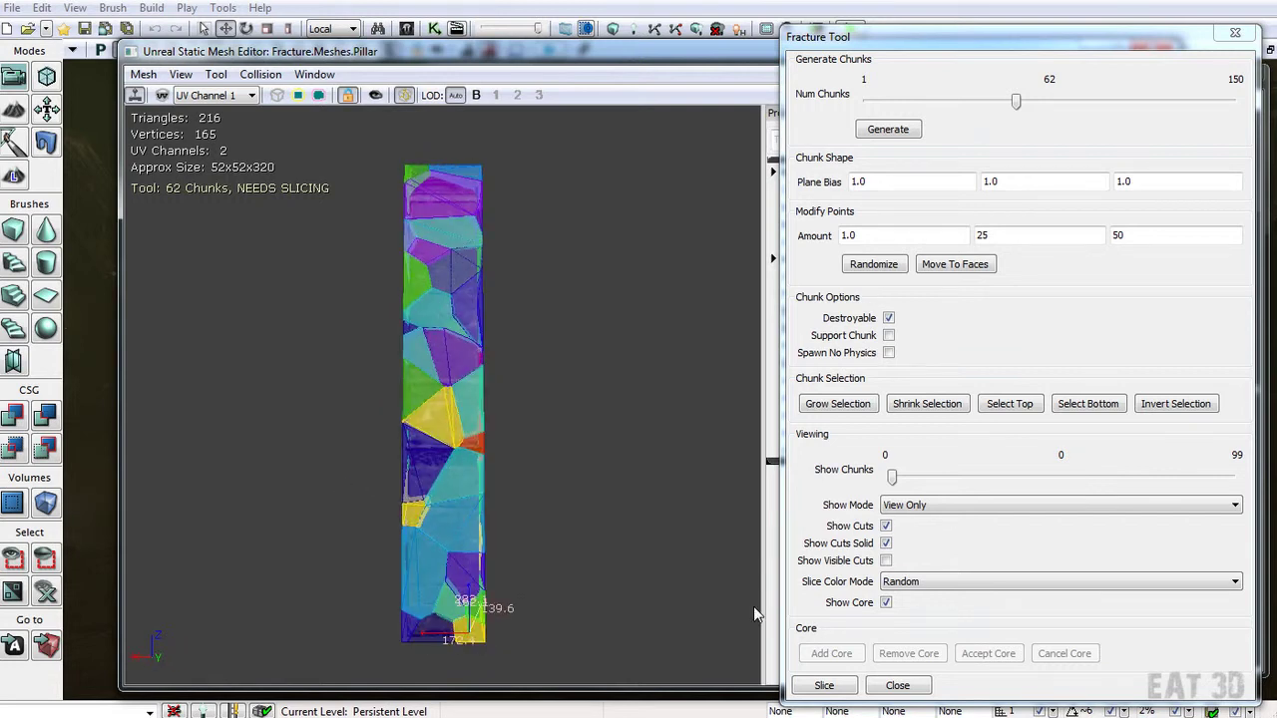
pyautogui.keyDown('ctrl'); pyautogui.click(465, 528); pyautogui.keyUp('ctrl')
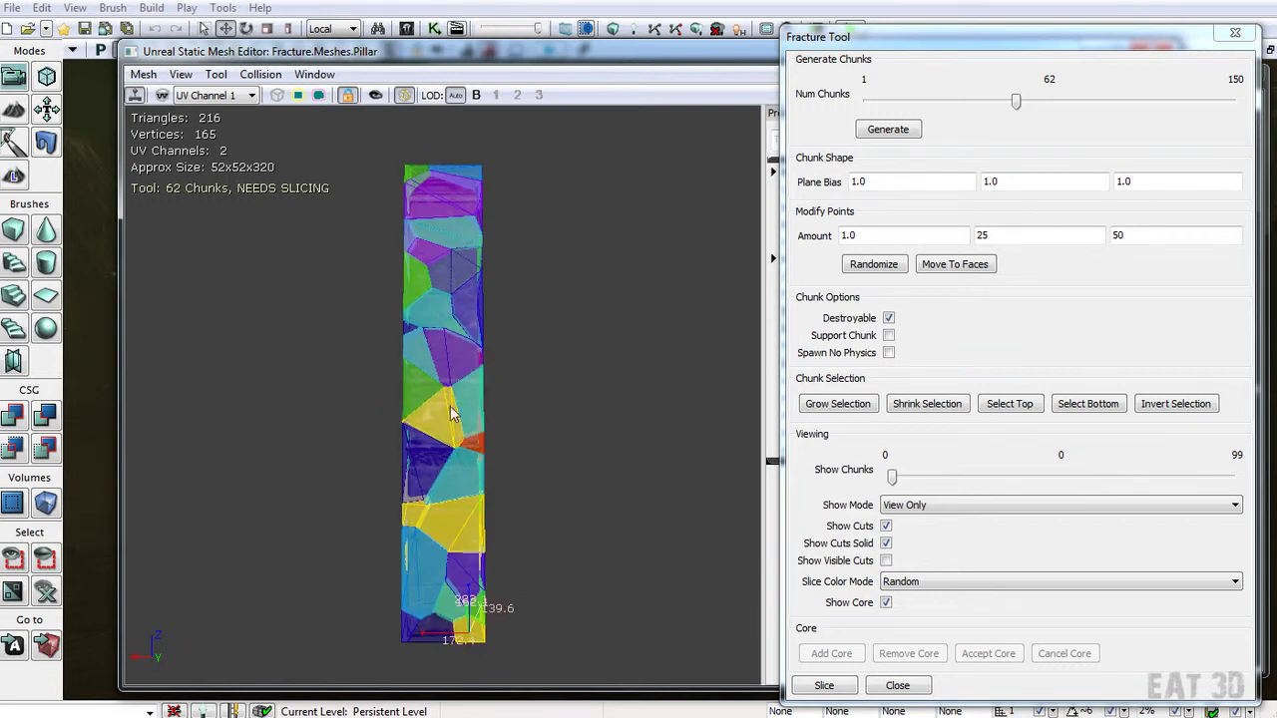
pyautogui.keyDown('ctrl'); pyautogui.click(463, 361); pyautogui.keyUp('ctrl')
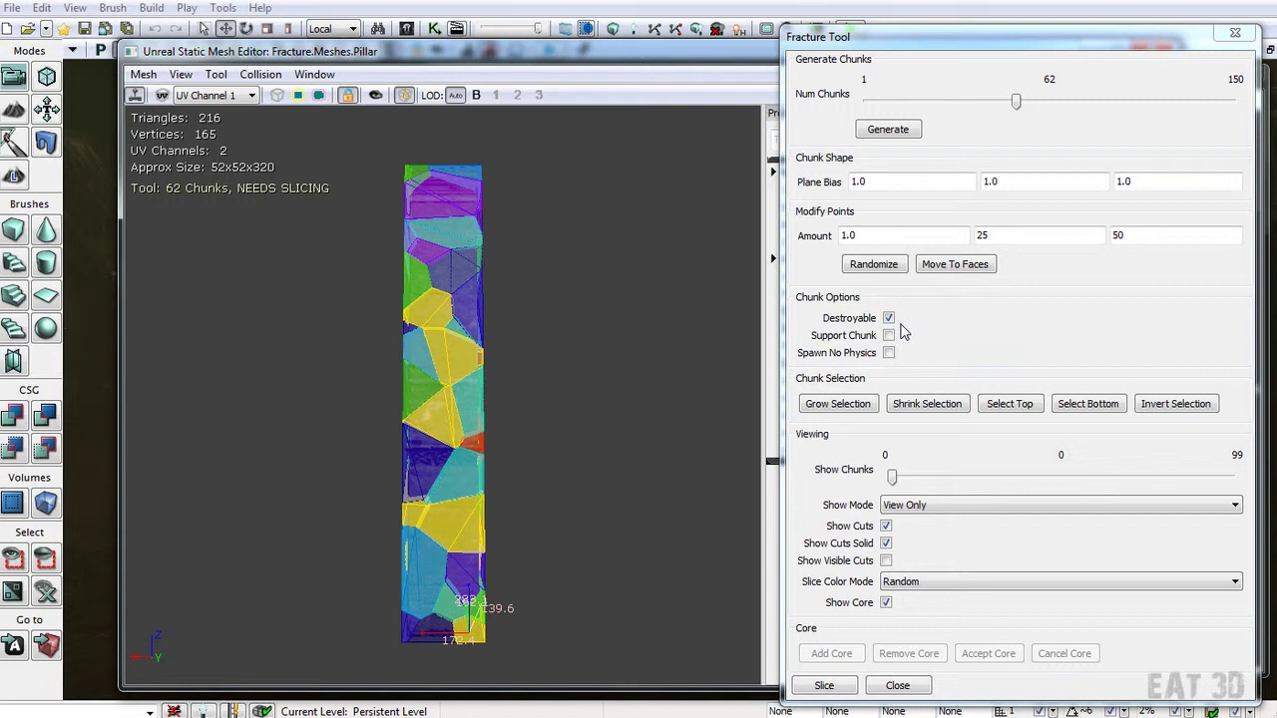
pyautogui.click(633, 310)
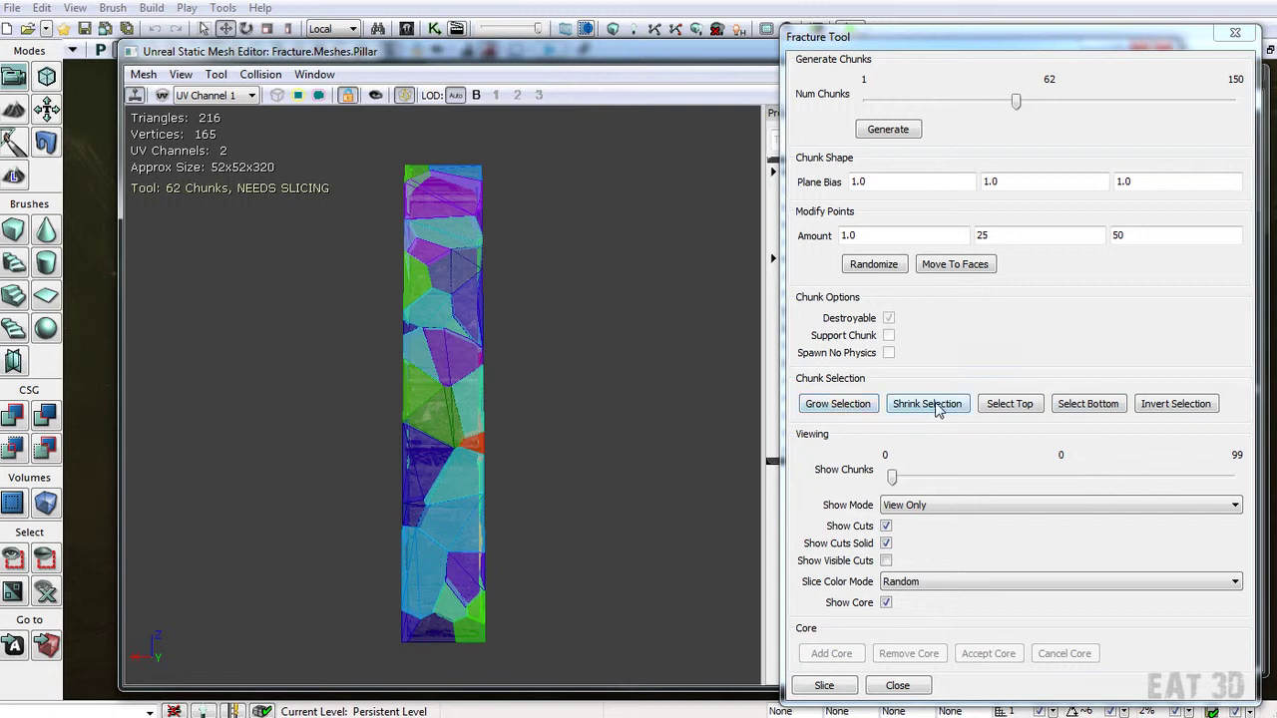
# Step: Select the chunks at both the top and bottom ends of the pillar
pyautogui.click(1012, 407)
pyautogui.click(1090, 407)
pyautogui.click(1038, 409)
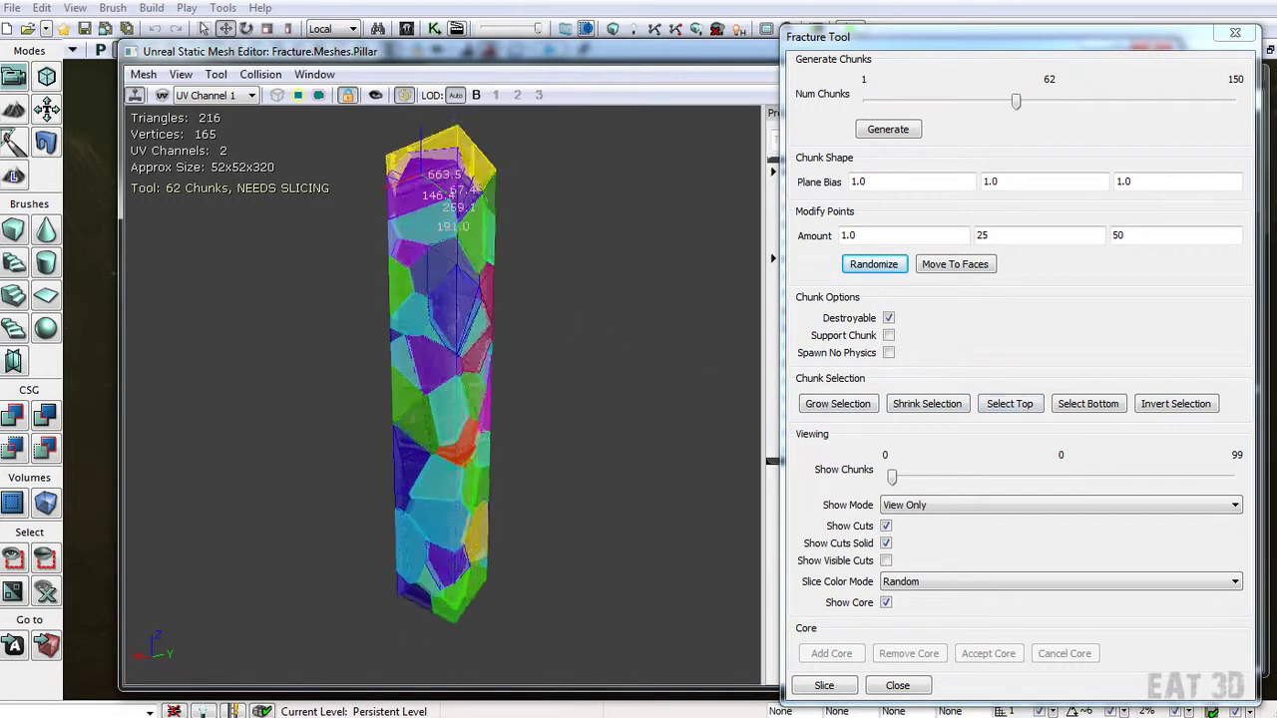
pyautogui.moveTo(359, 392); pyautogui.dragTo(324, 363)
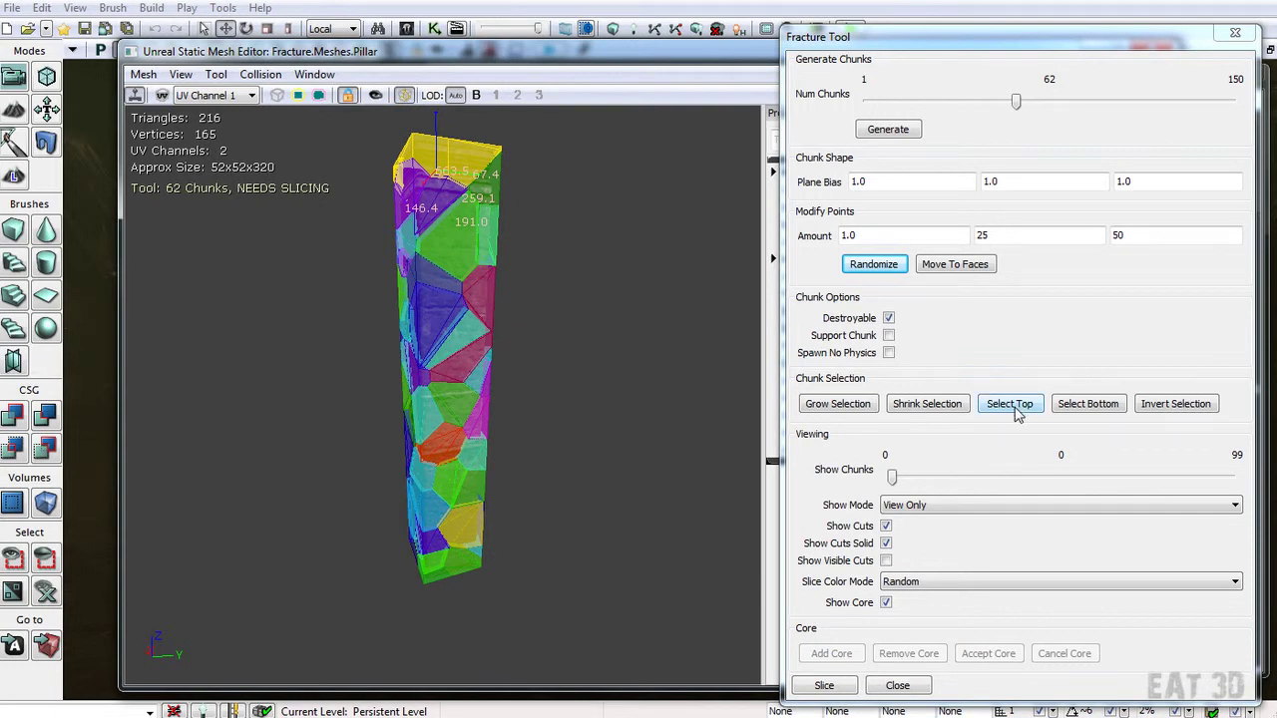
pyautogui.click(1090, 407)
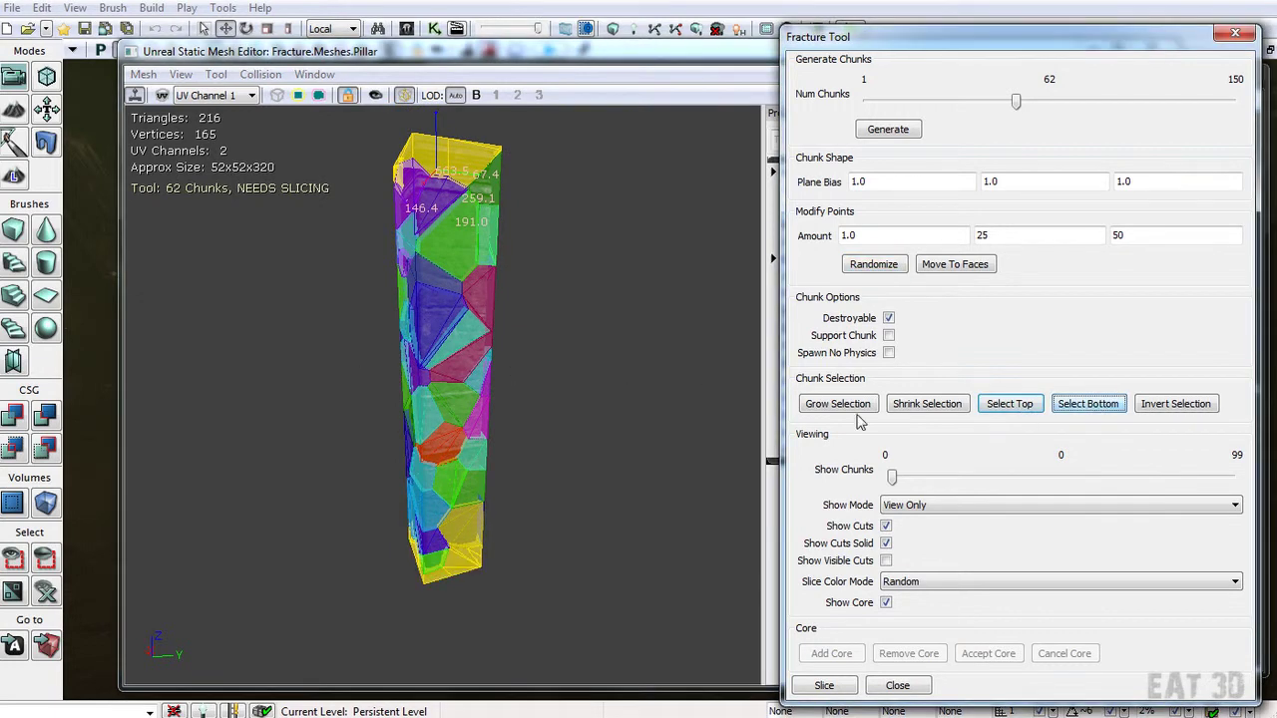
pyautogui.moveTo(334, 417); pyautogui.dragTo(294, 406)
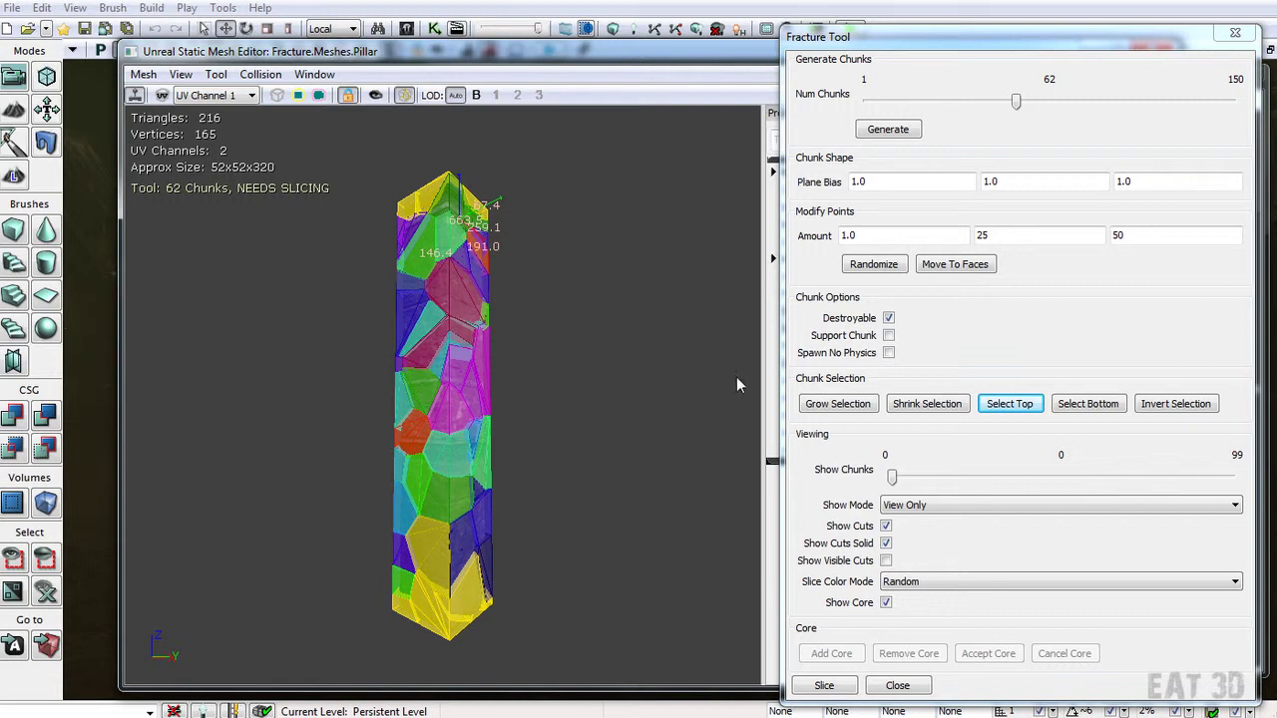
pyautogui.click(852, 406)
pyautogui.moveTo(639, 399); pyautogui.dragTo(114, 365)
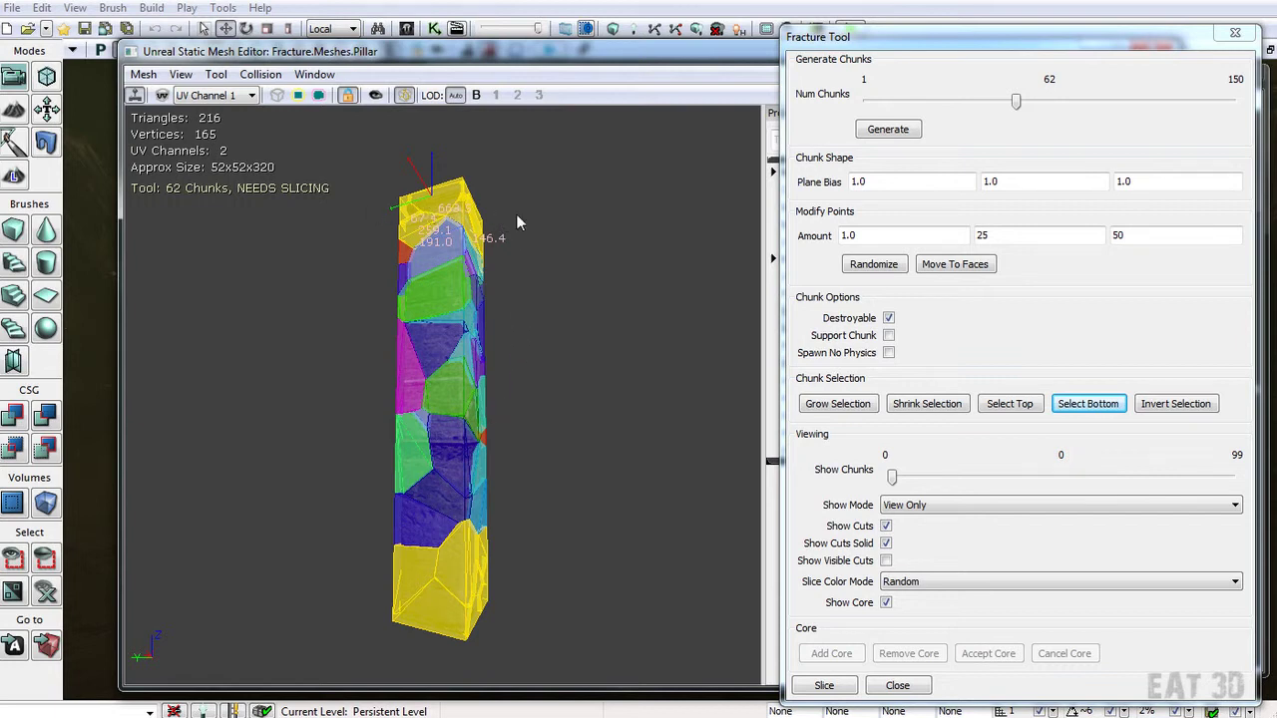
# Step: Turn off Destroyable and turn on Support Chunk for the pillar's end chunks, inverting the selection in between to check the middle chunks' options
pyautogui.click(889, 317)
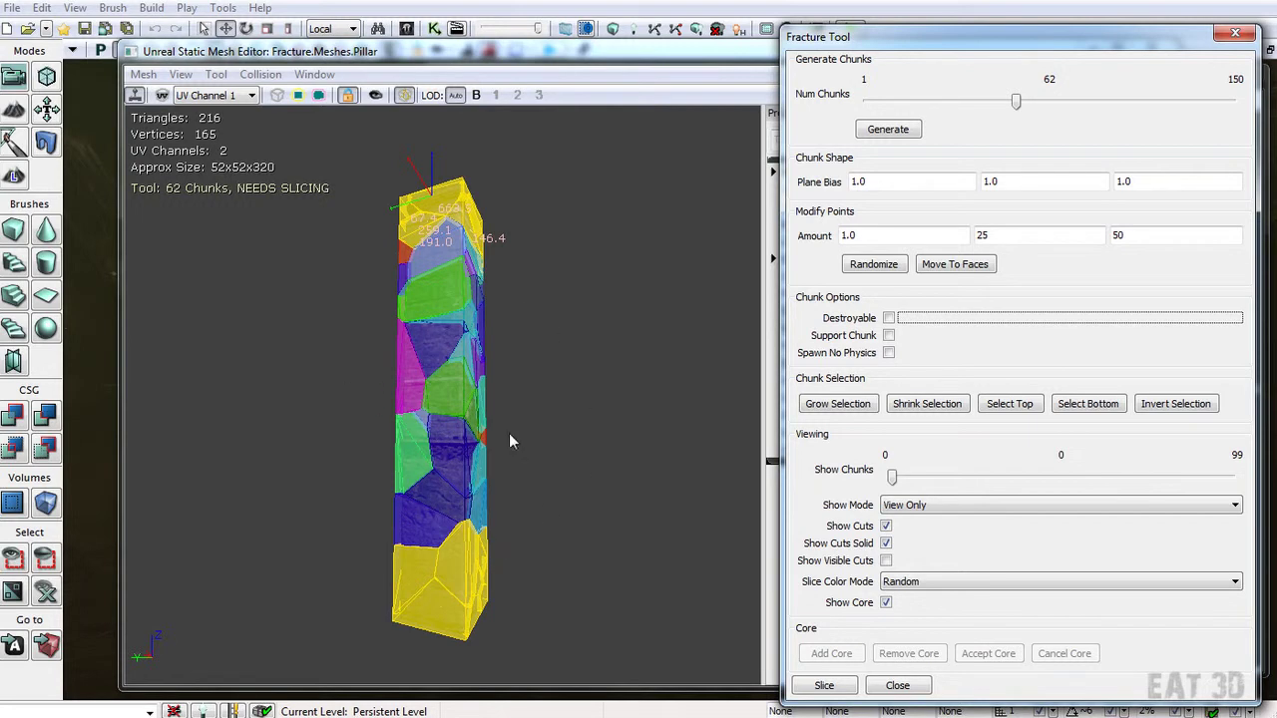
pyautogui.click(1164, 411)
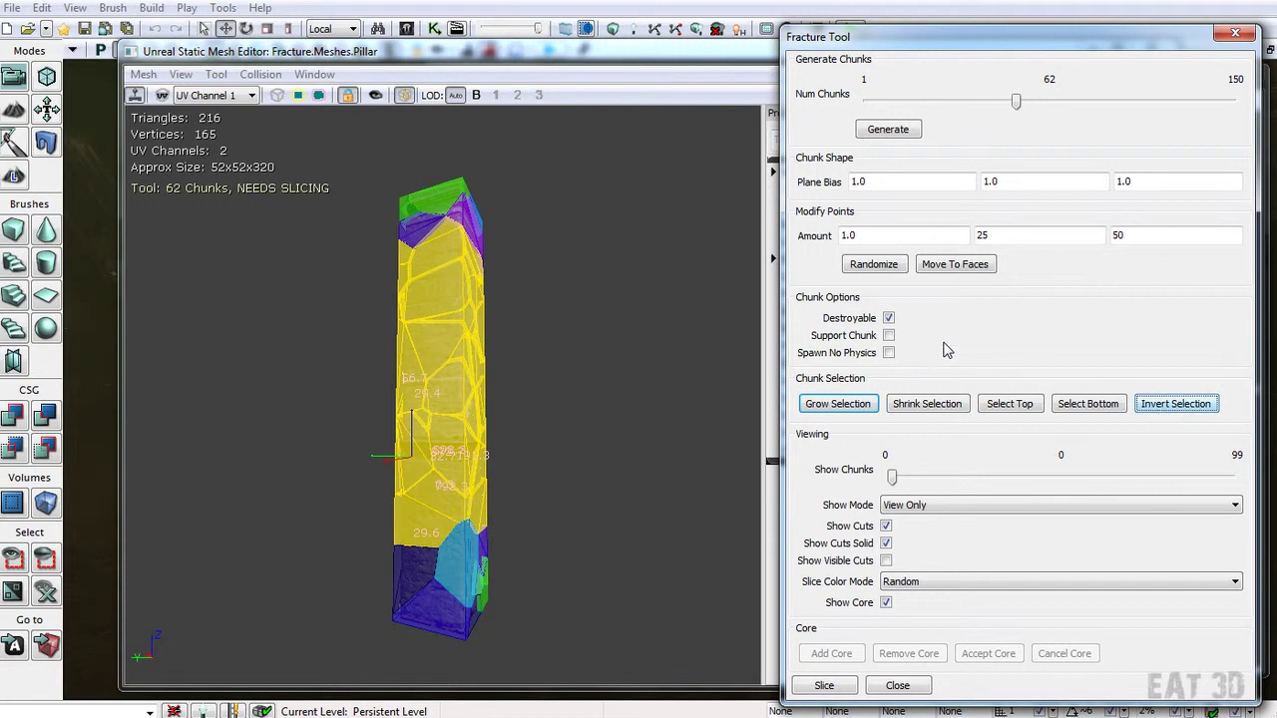
pyautogui.click(888, 319)
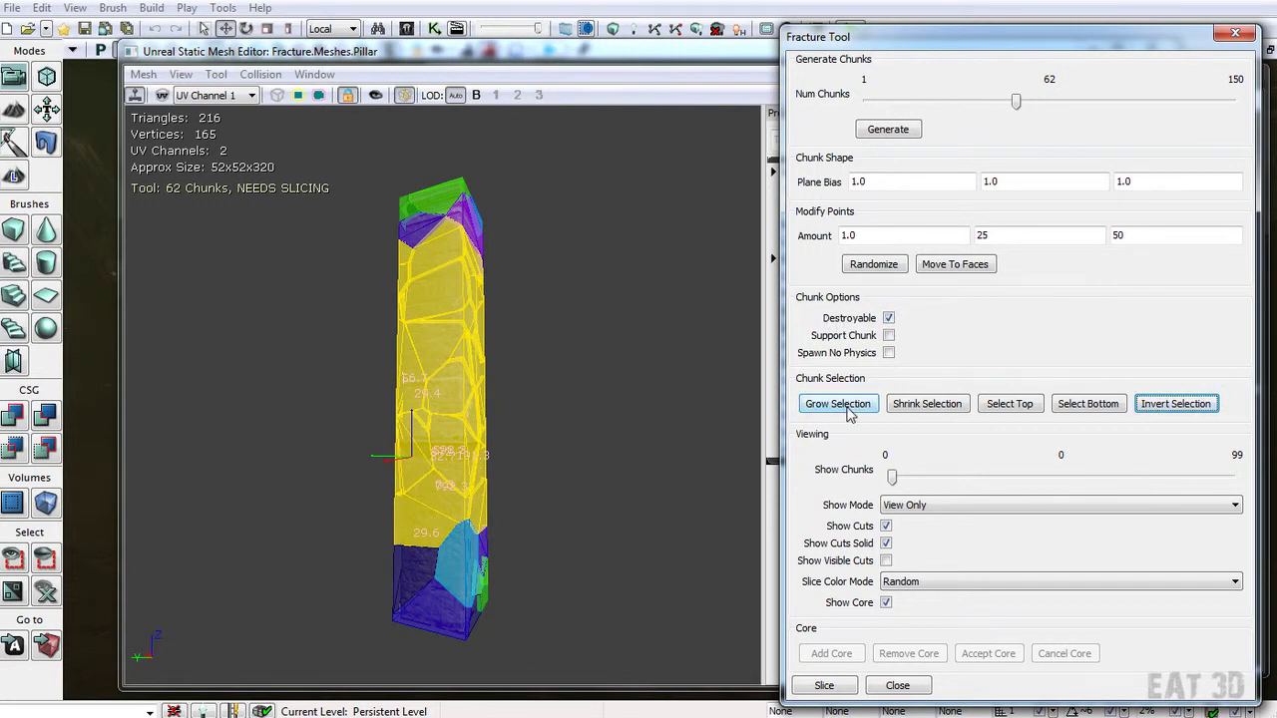
pyautogui.click(1151, 404)
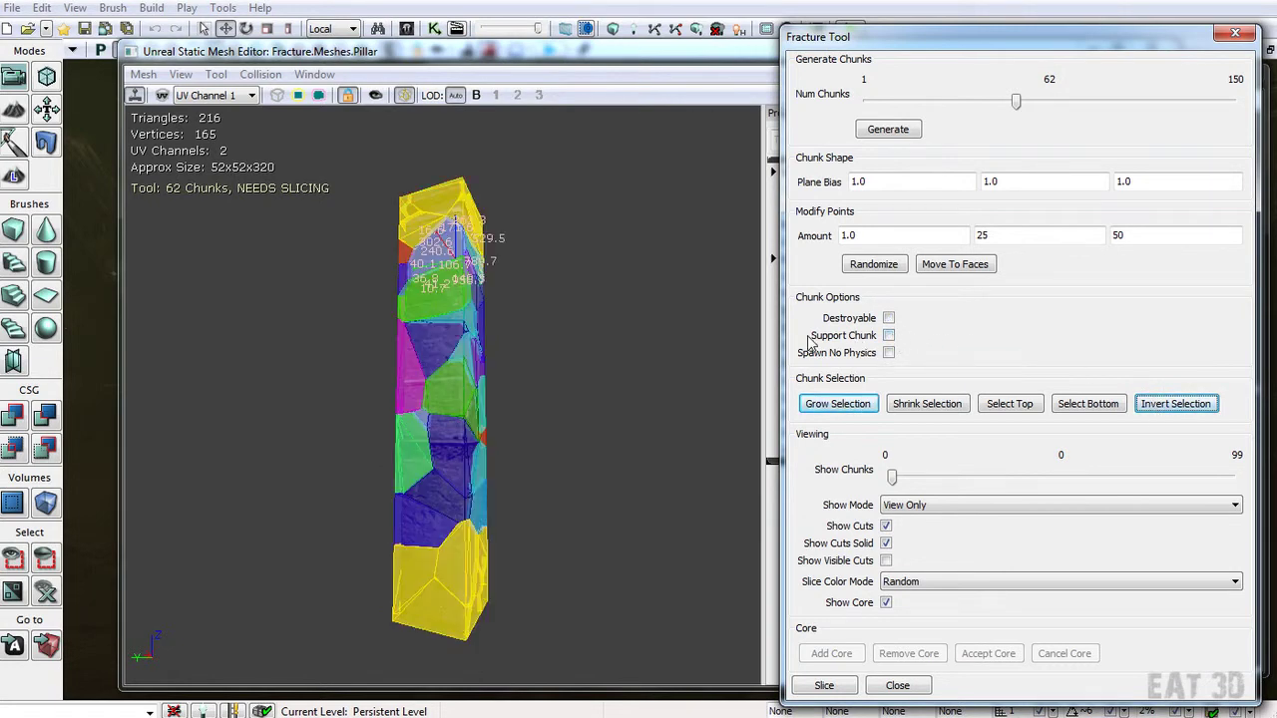
pyautogui.click(889, 337)
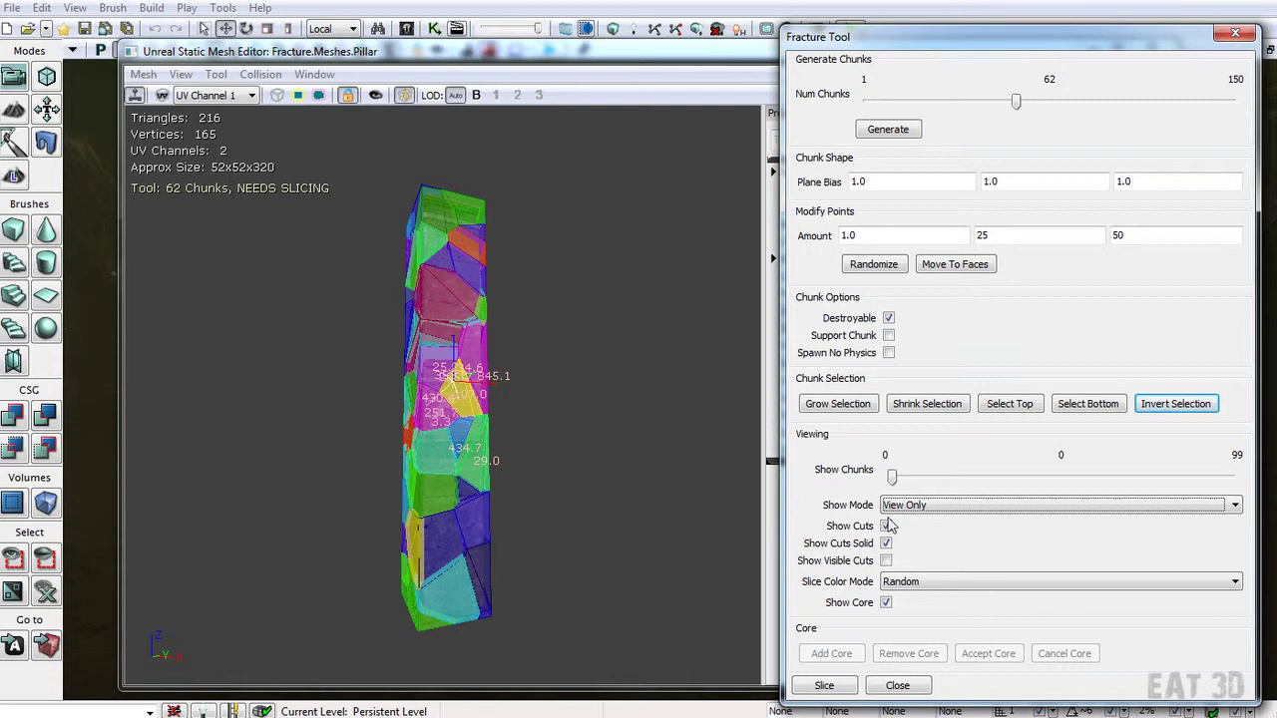
pyautogui.click(939, 504)
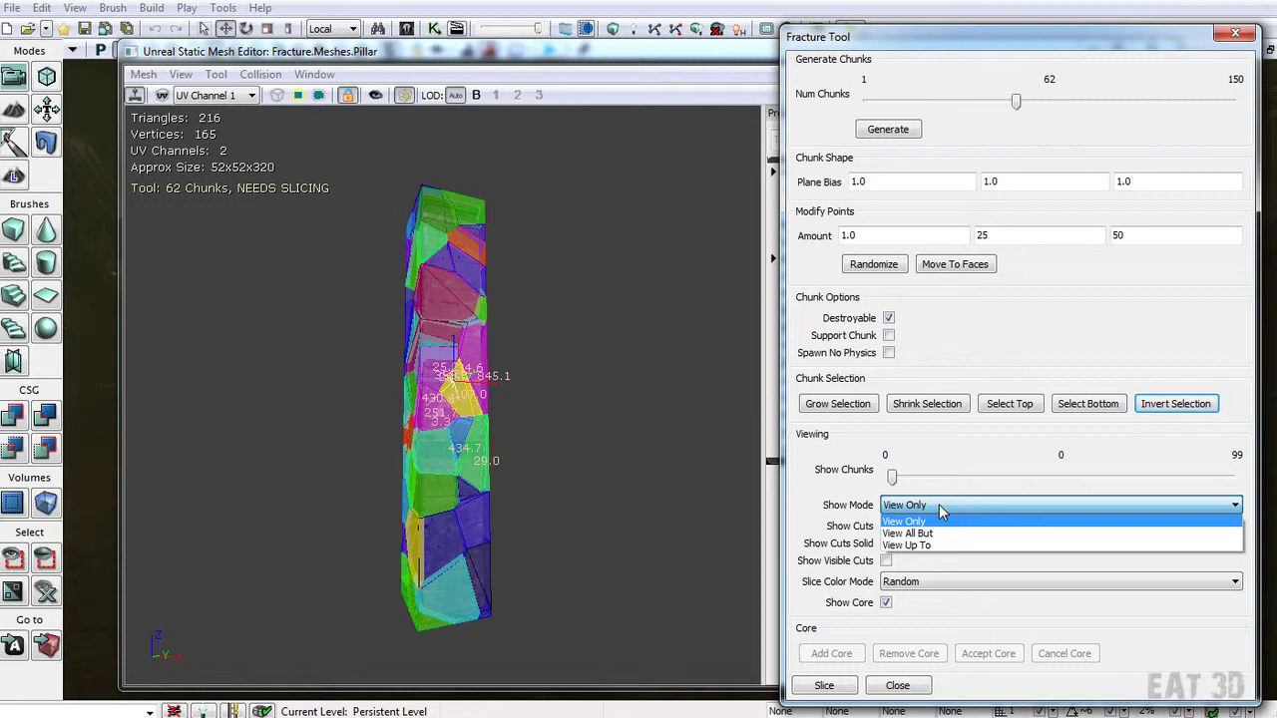
pyautogui.click(906, 505)
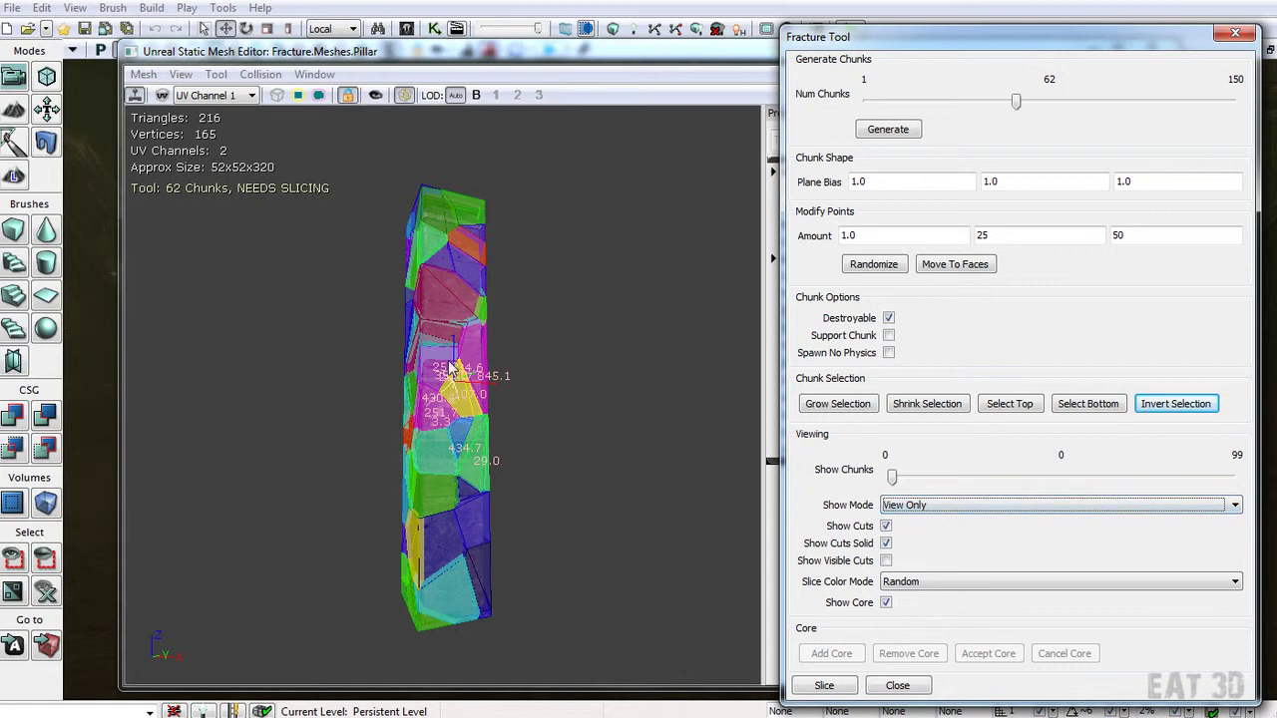
pyautogui.click(913, 506)
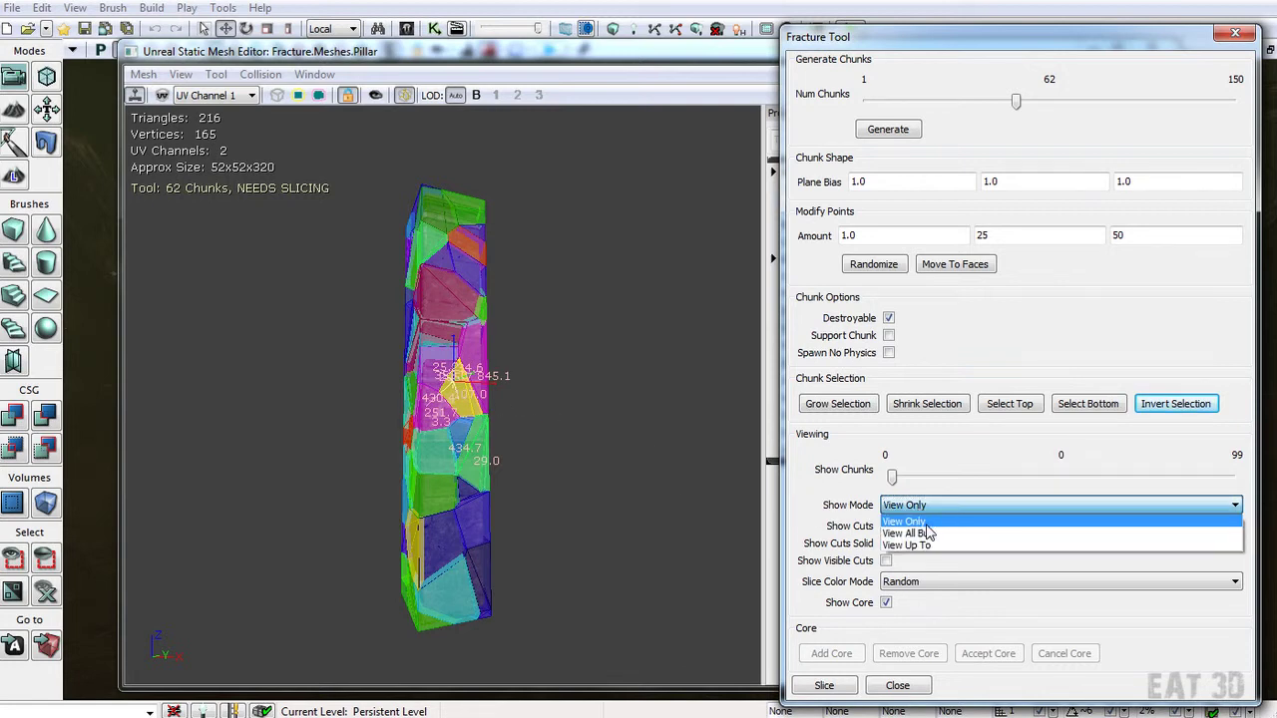
pyautogui.click(924, 506)
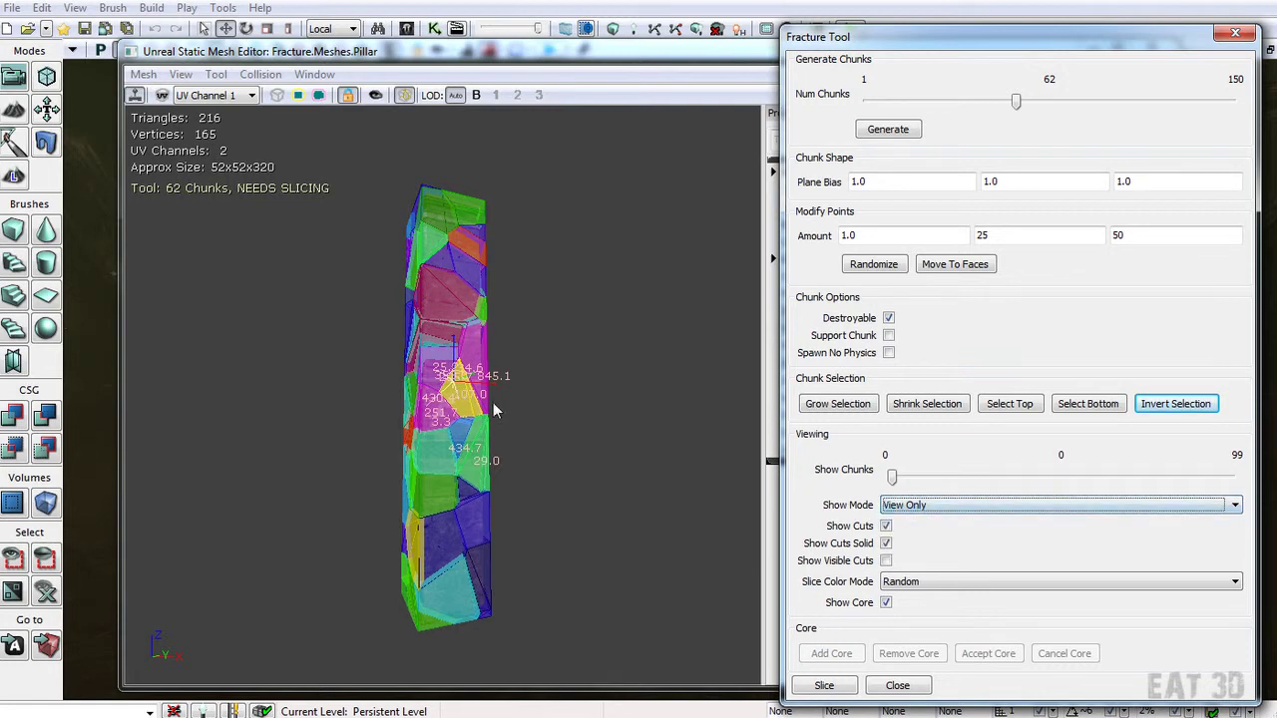
pyautogui.click(995, 506)
pyautogui.click(938, 510)
# Step: Turn Show Cuts and Show Cuts Solid off and back on in turn to compare how the pillar's chunks are displayed
pyautogui.click(885, 525)
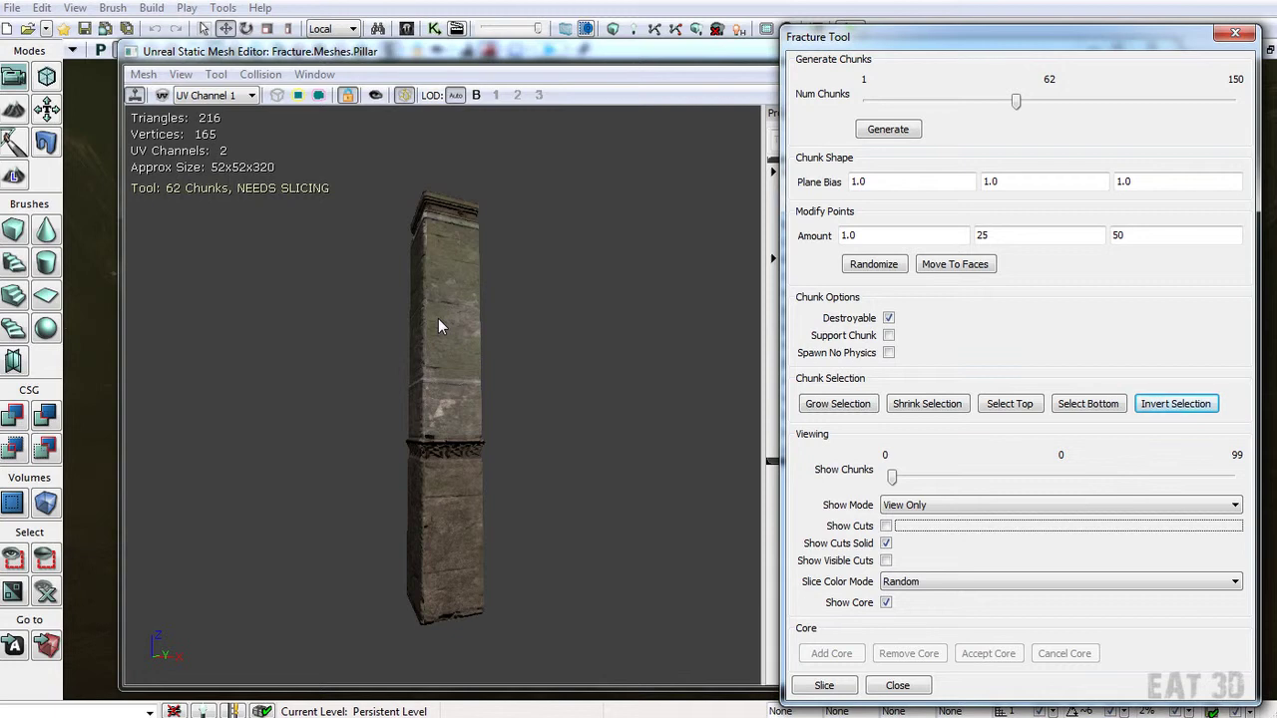
pyautogui.click(886, 525)
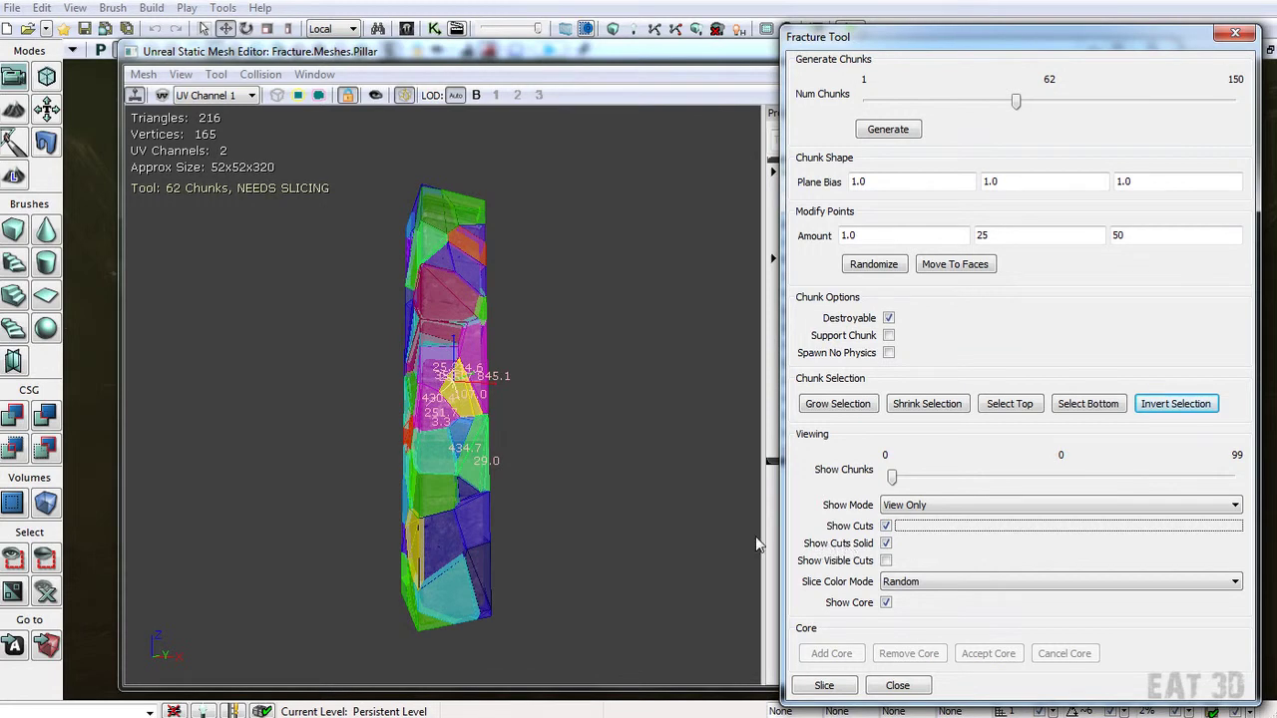
pyautogui.click(886, 544)
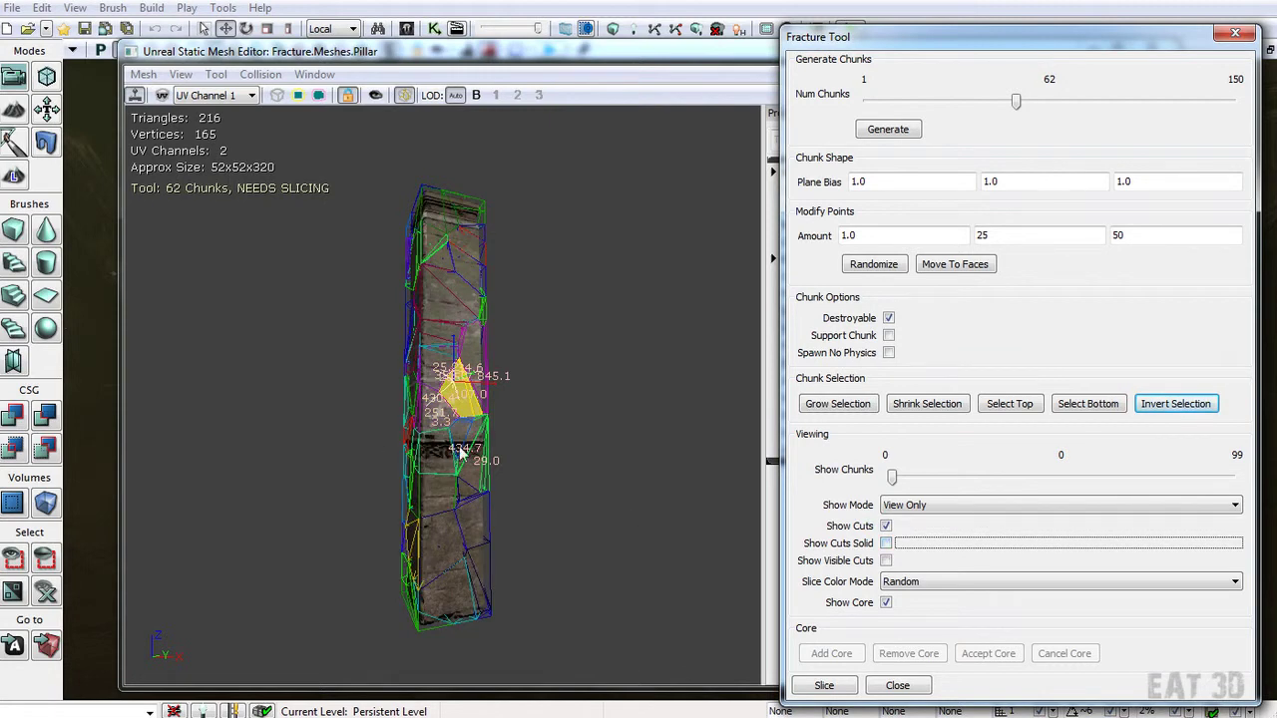
pyautogui.press('space')
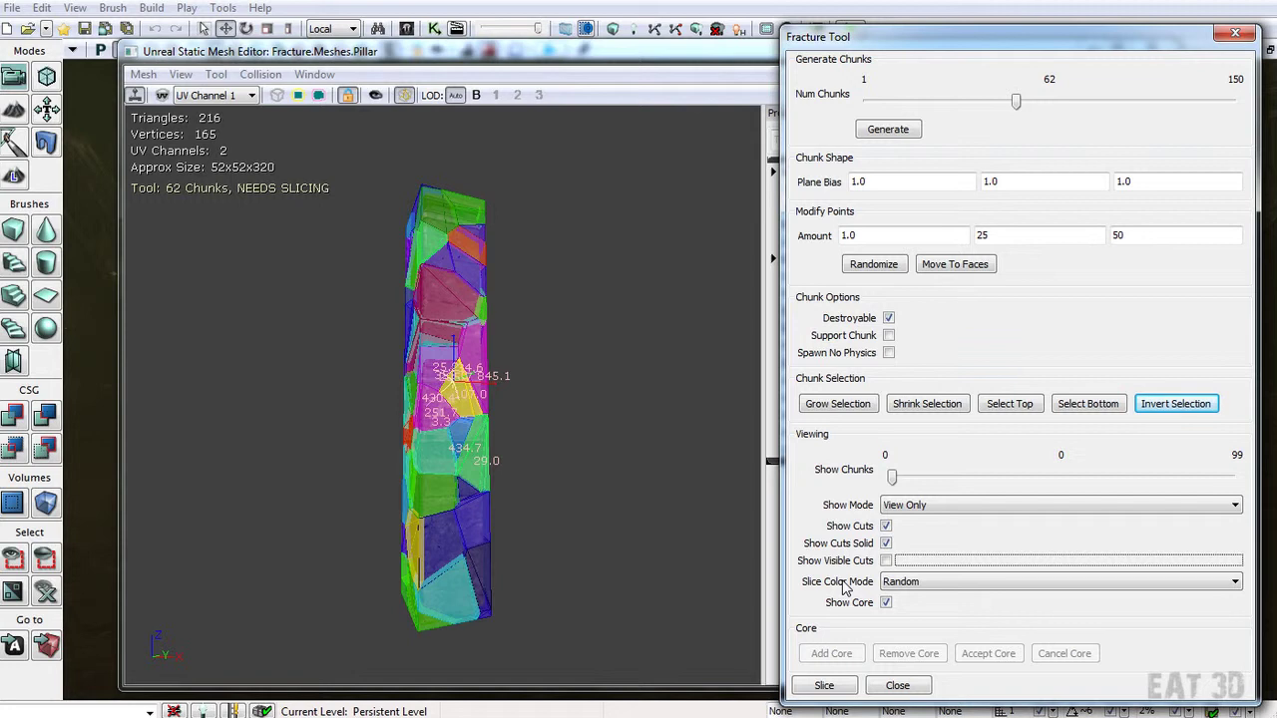
# Step: Examine the pillar in the Support Chunks, Destroyable Chunks and No Physics Chunks color modes, restore Random, and clear the chunk selection
pyautogui.click(908, 584)
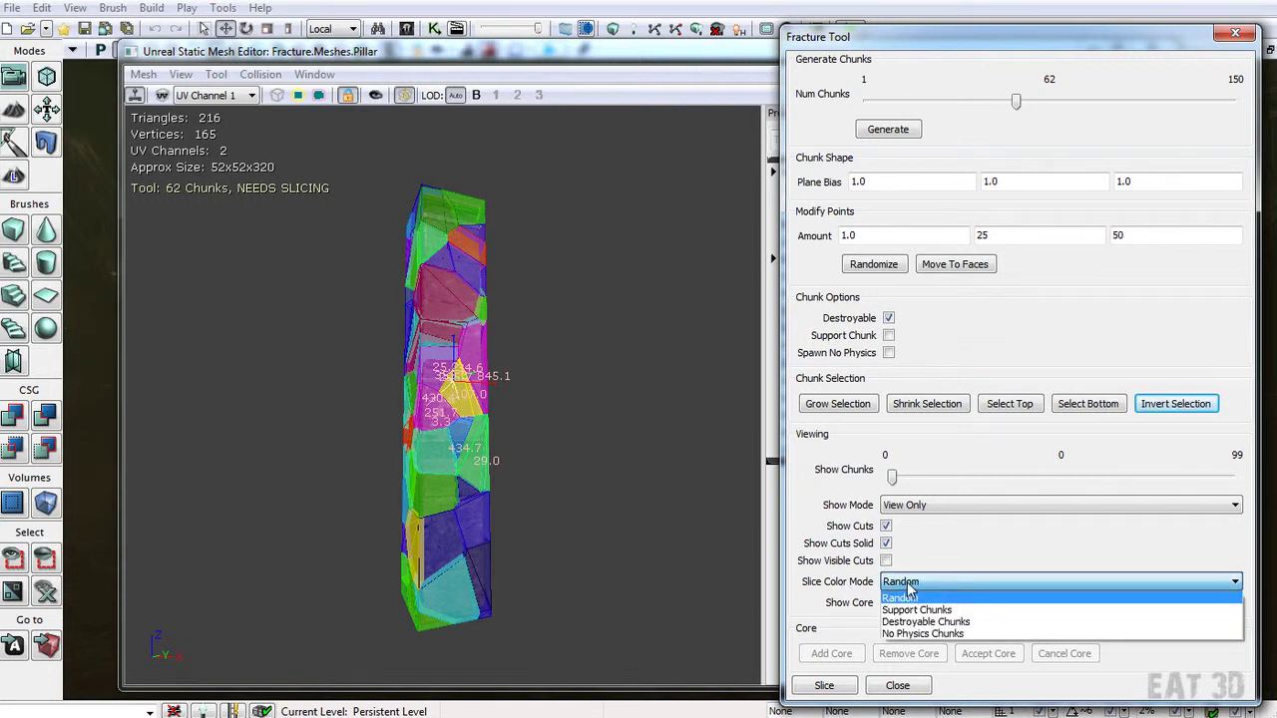
pyautogui.click(908, 593)
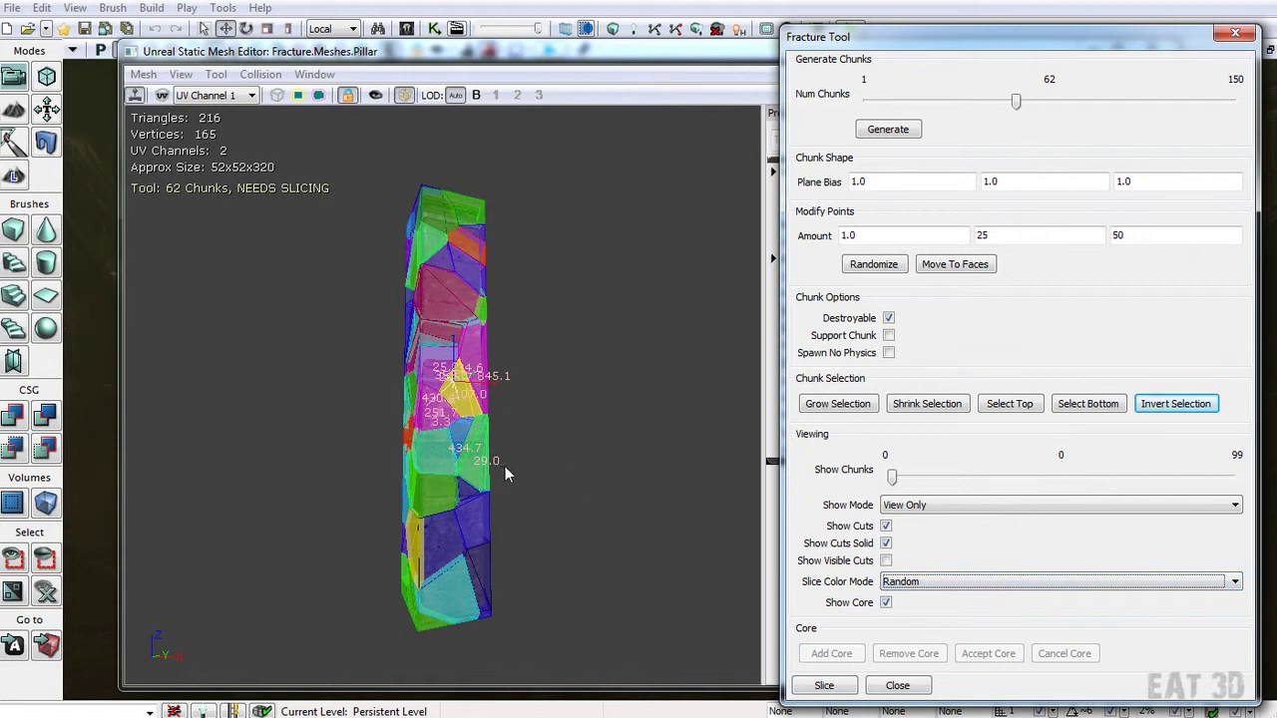
pyautogui.click(927, 582)
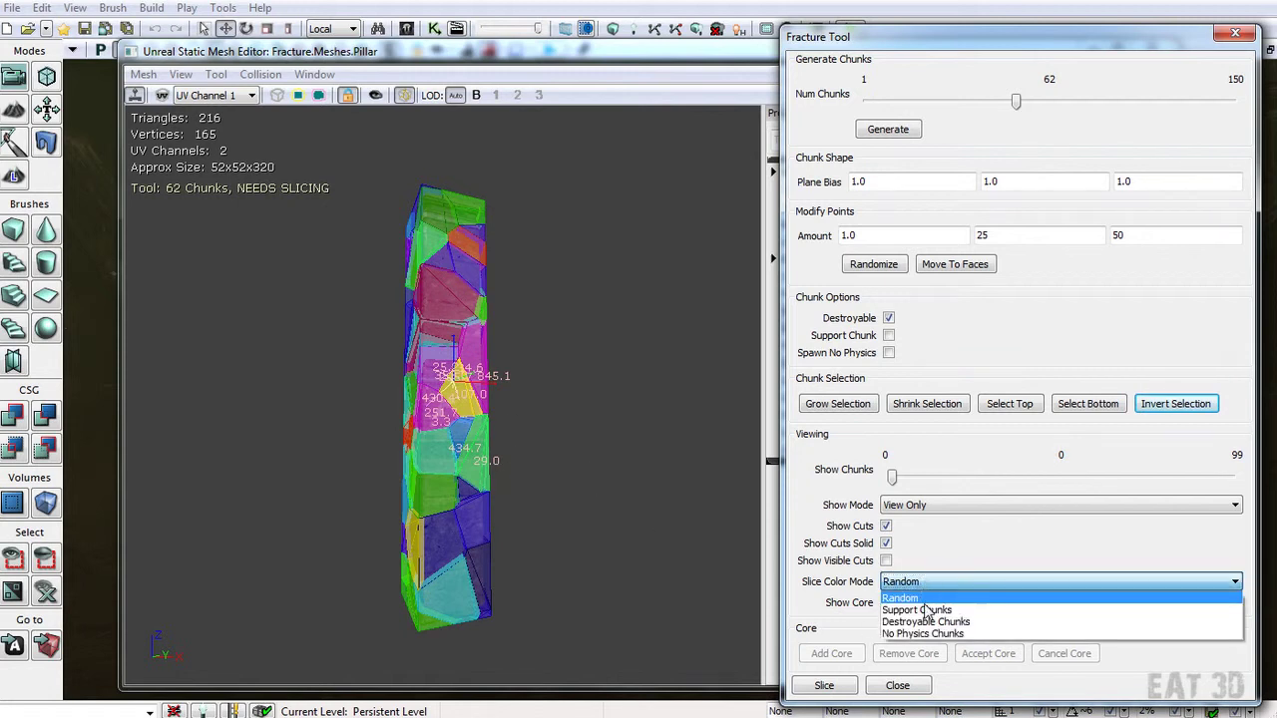
pyautogui.click(939, 611)
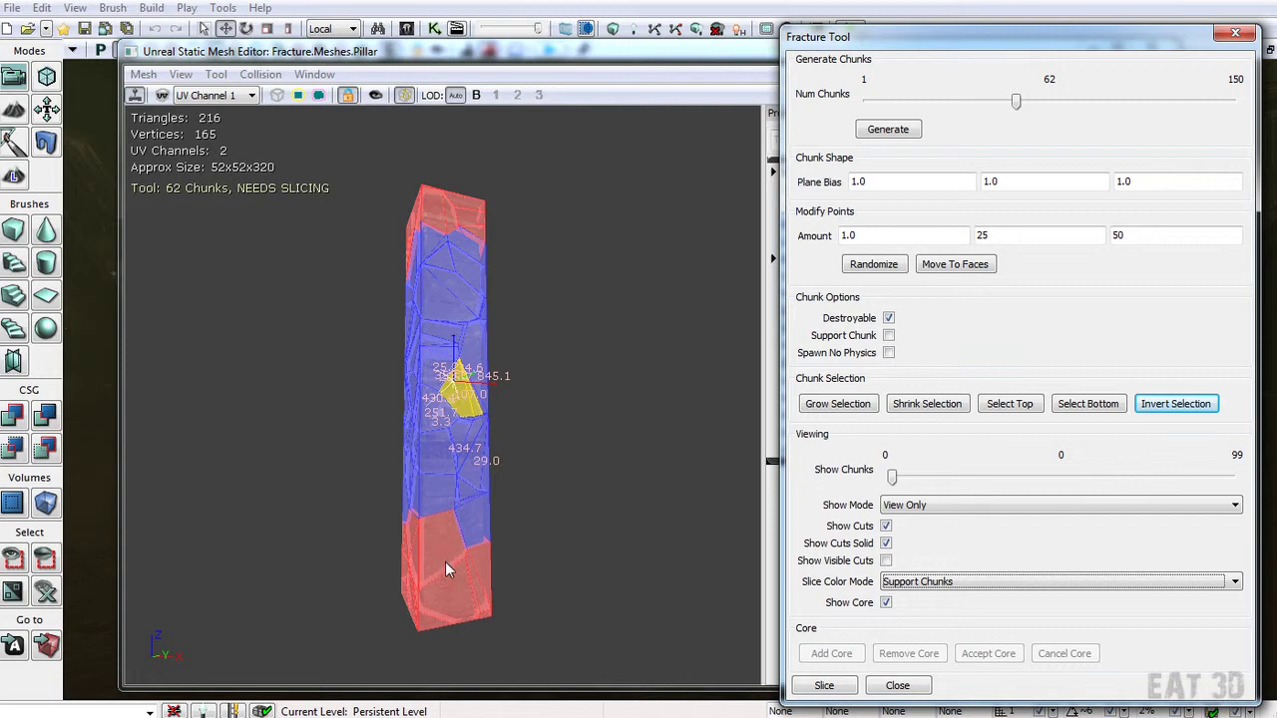
pyautogui.click(913, 582)
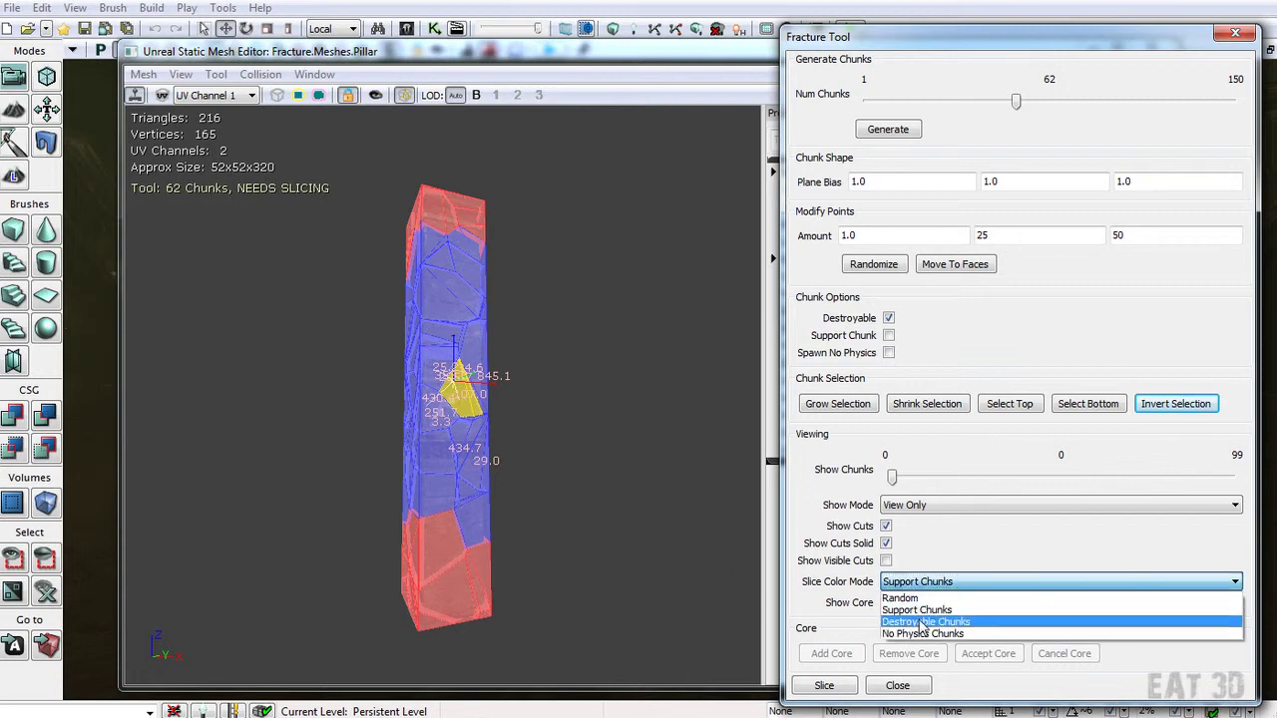
pyautogui.click(921, 623)
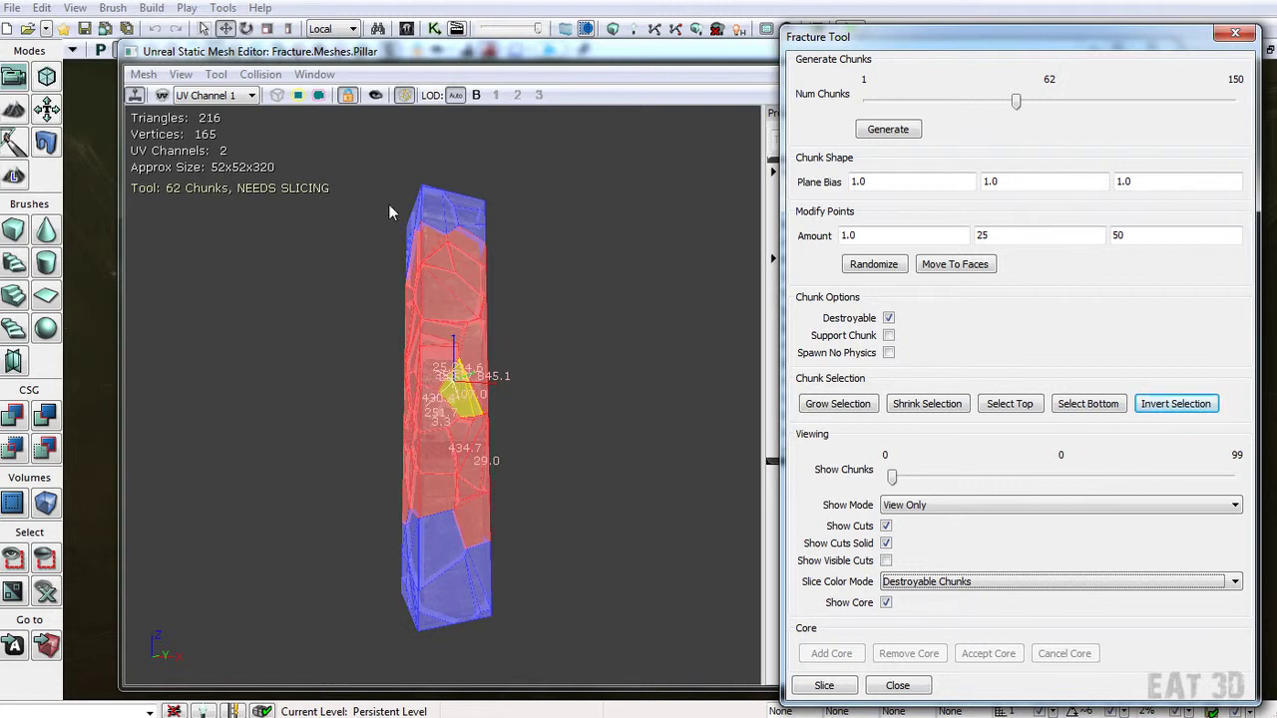
pyautogui.click(911, 584)
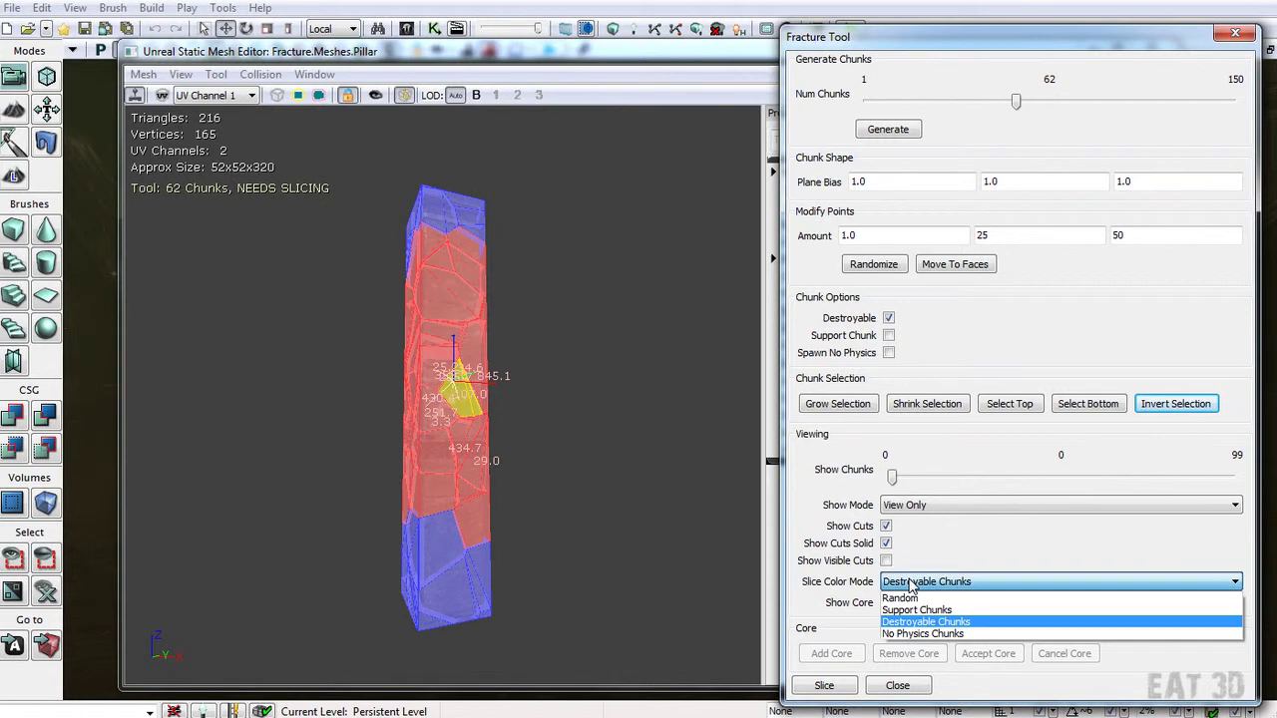
pyautogui.click(924, 634)
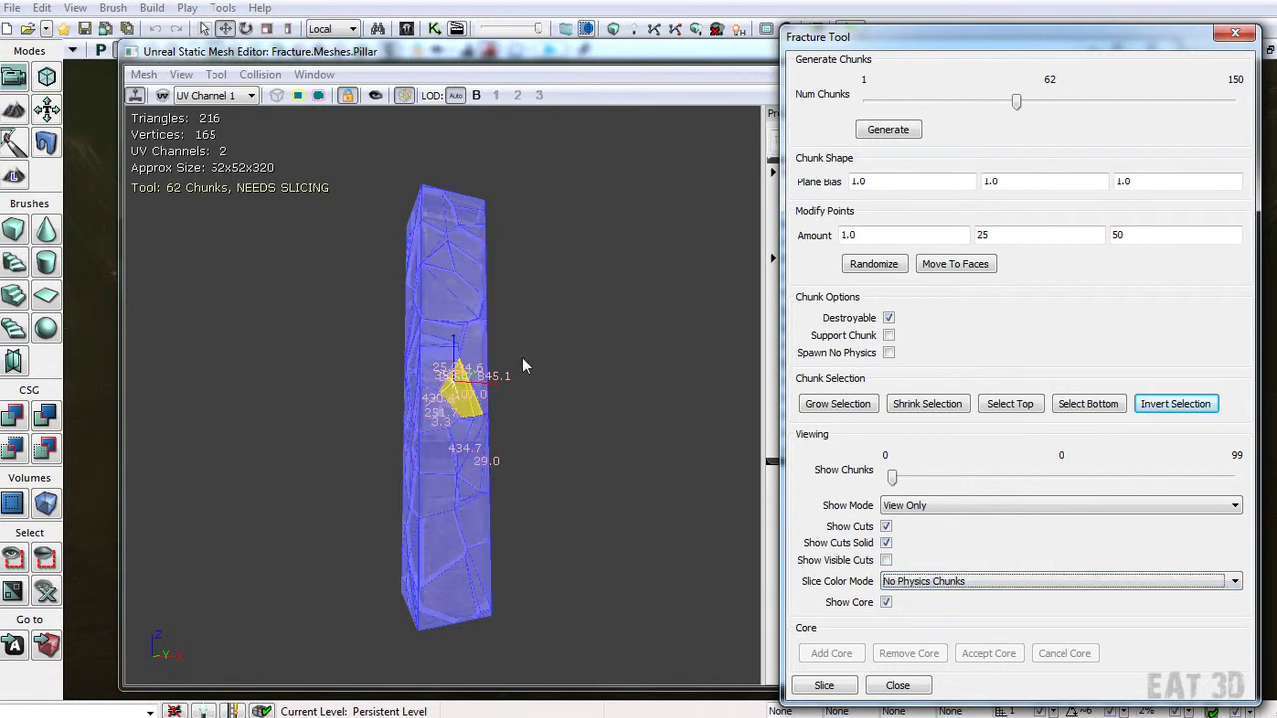
pyautogui.click(557, 364)
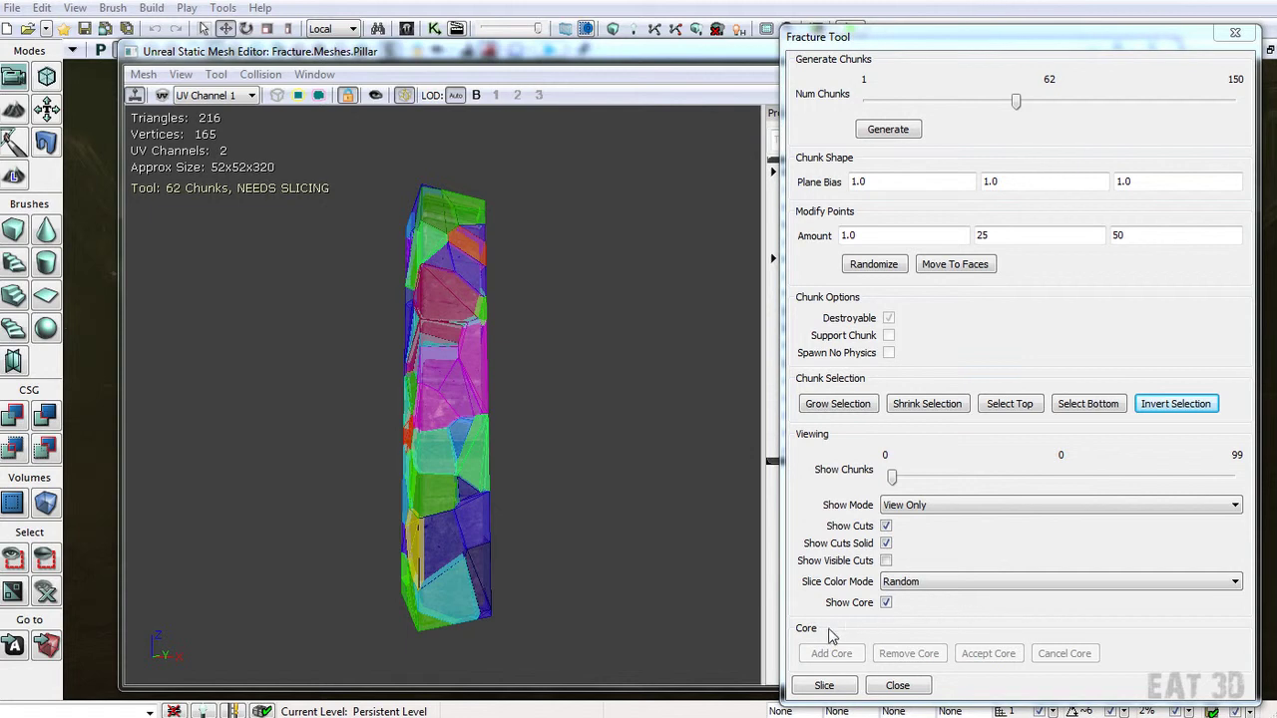
# Step: Slice the pillar into the Fracture package's Meshes group as Pillar_FRACTURED, and bring up the Content Browser to check the new asset
pyautogui.click(824, 687)
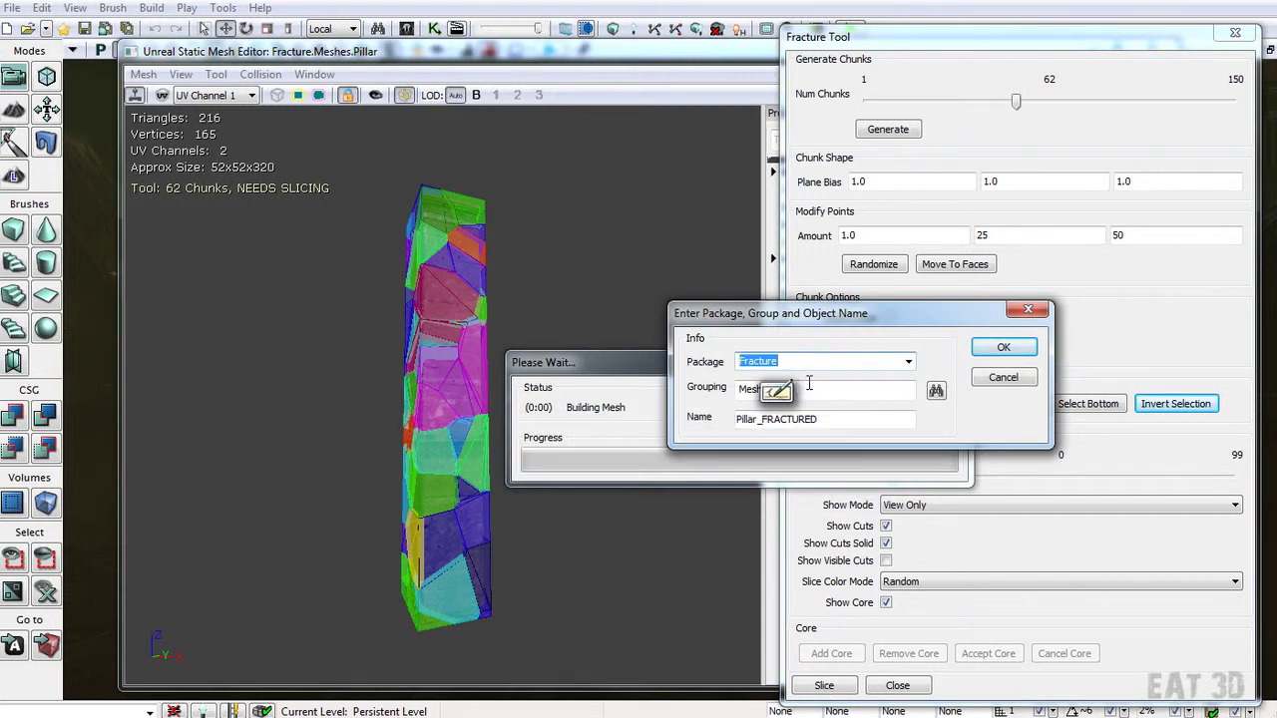
pyautogui.press('Tab')
pyautogui.press('Tab')
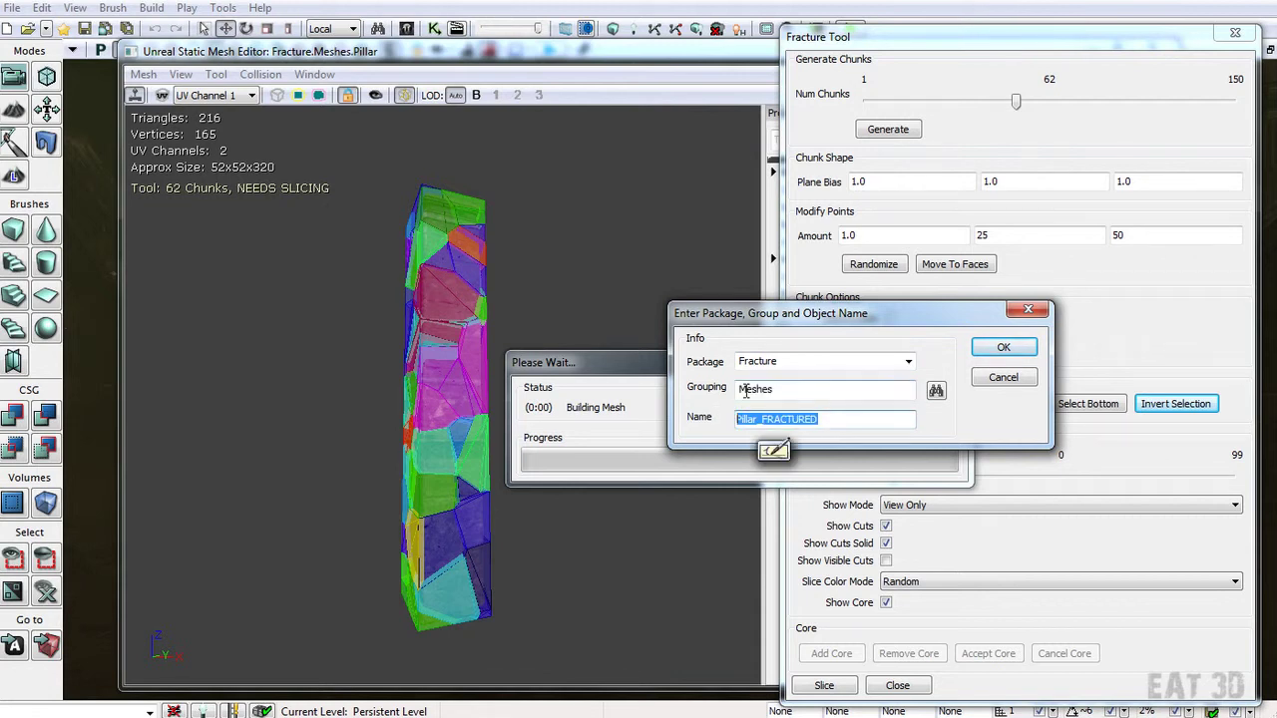
pyautogui.click(908, 361)
pyautogui.click(823, 367)
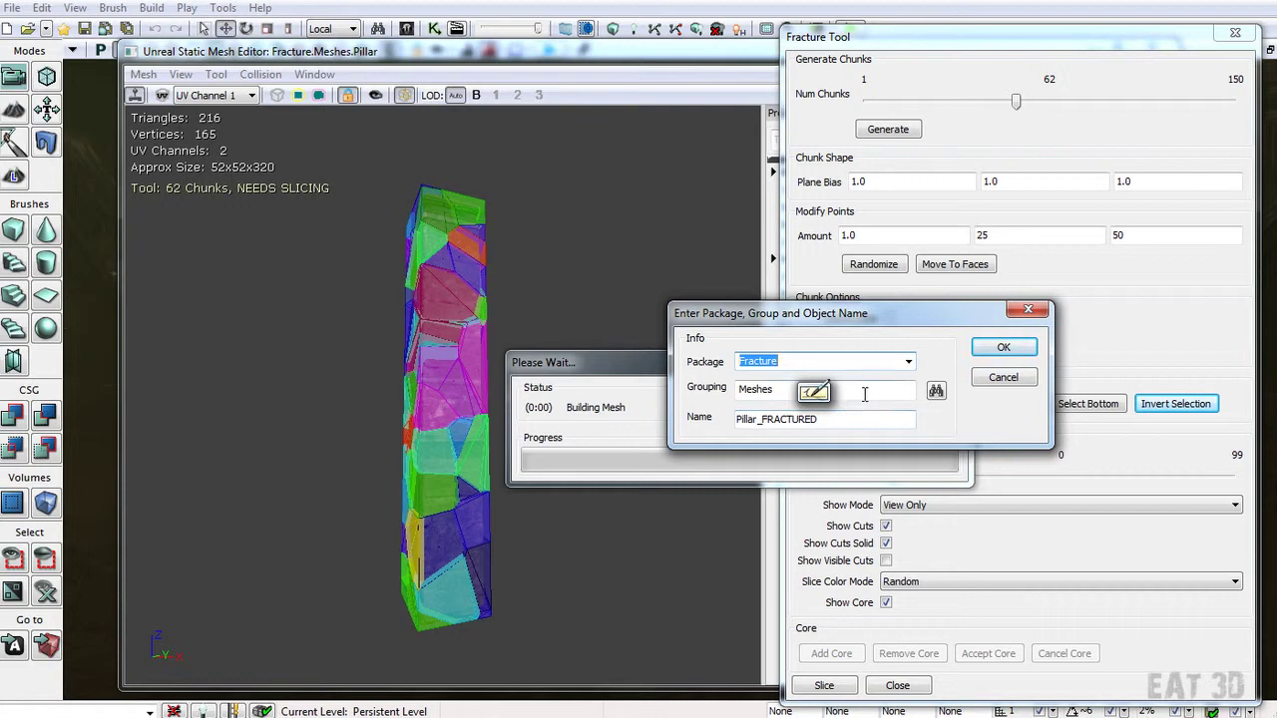
pyautogui.press('Tab')
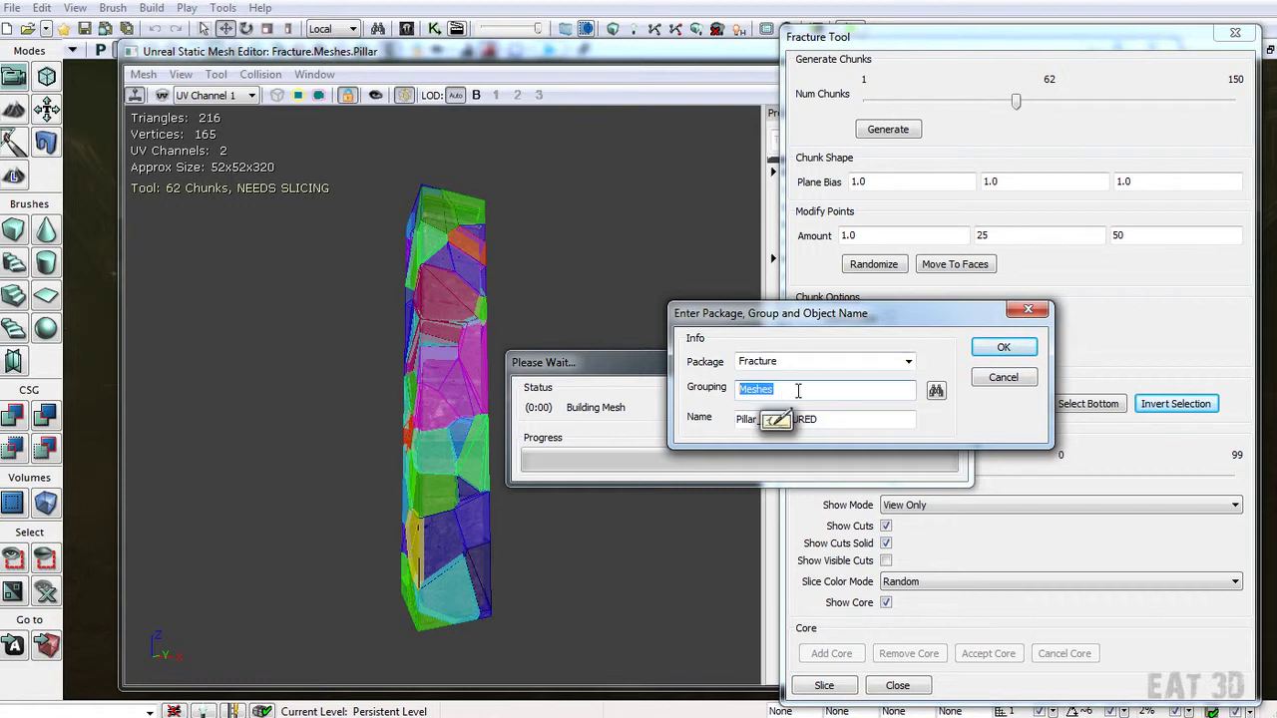
pyautogui.click(836, 419)
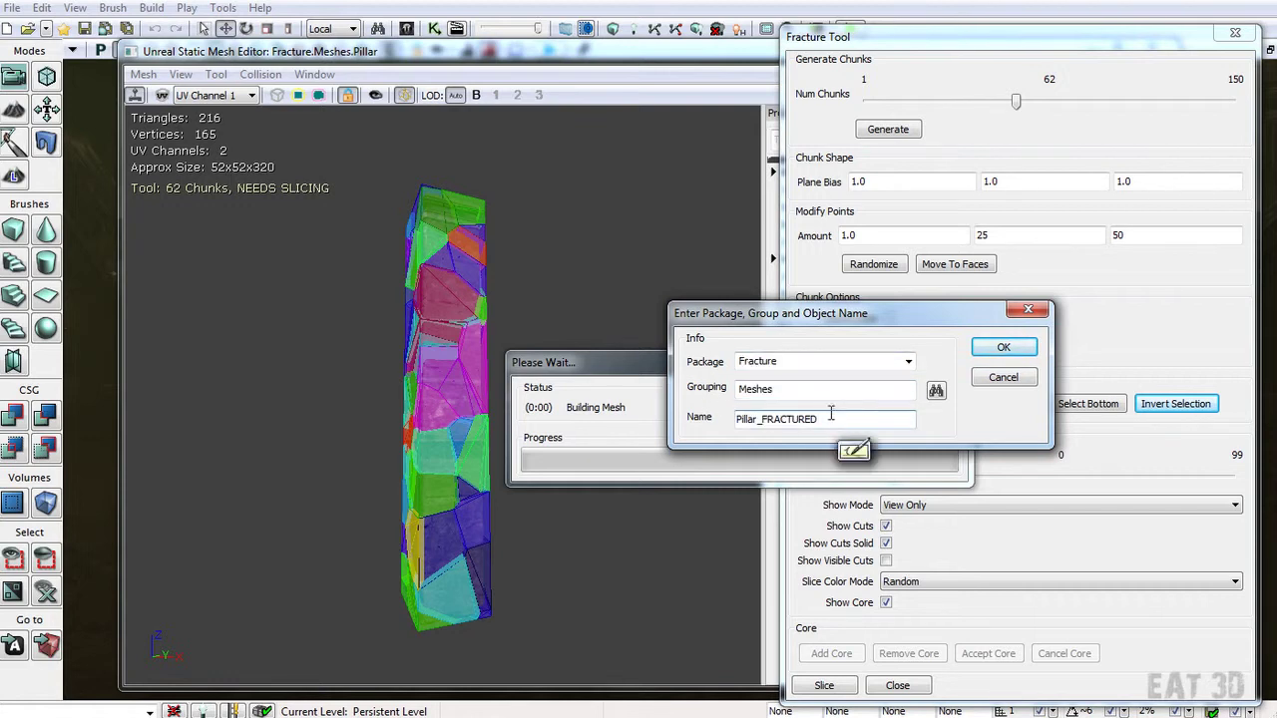
pyautogui.click(759, 420)
pyautogui.click(985, 349)
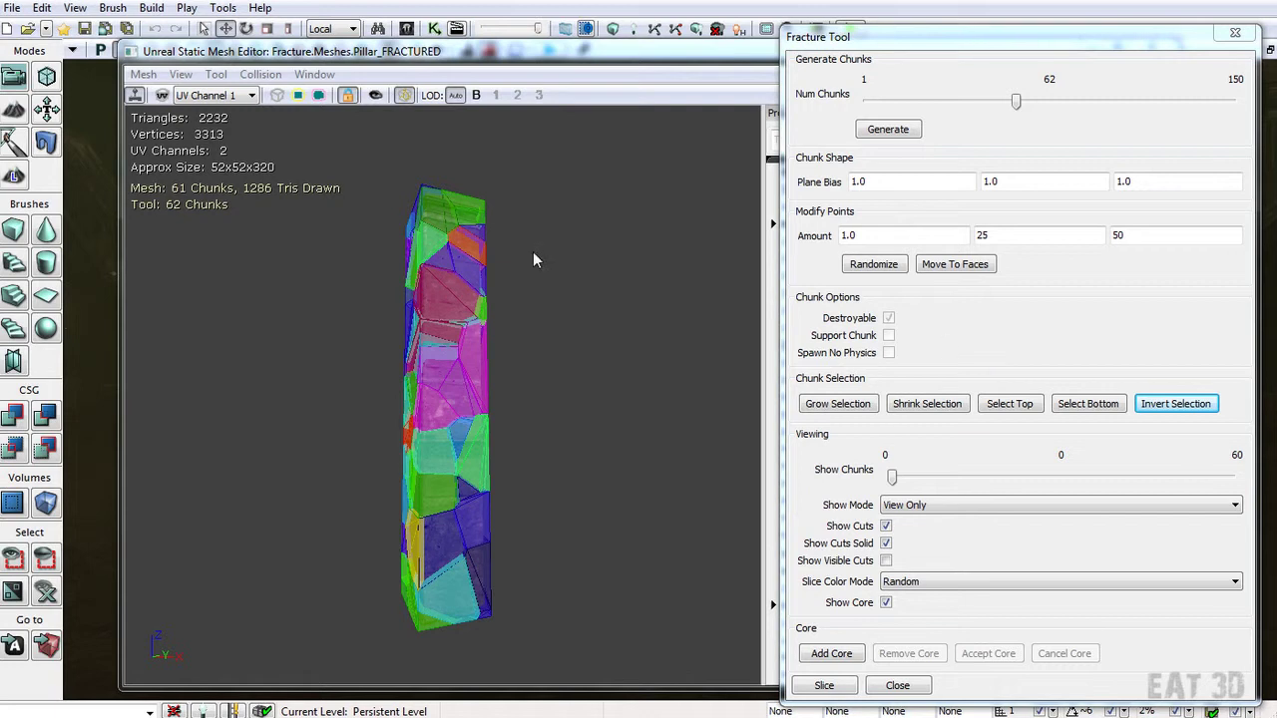
pyautogui.moveTo(1276, 112); pyautogui.dragTo(594, 86)
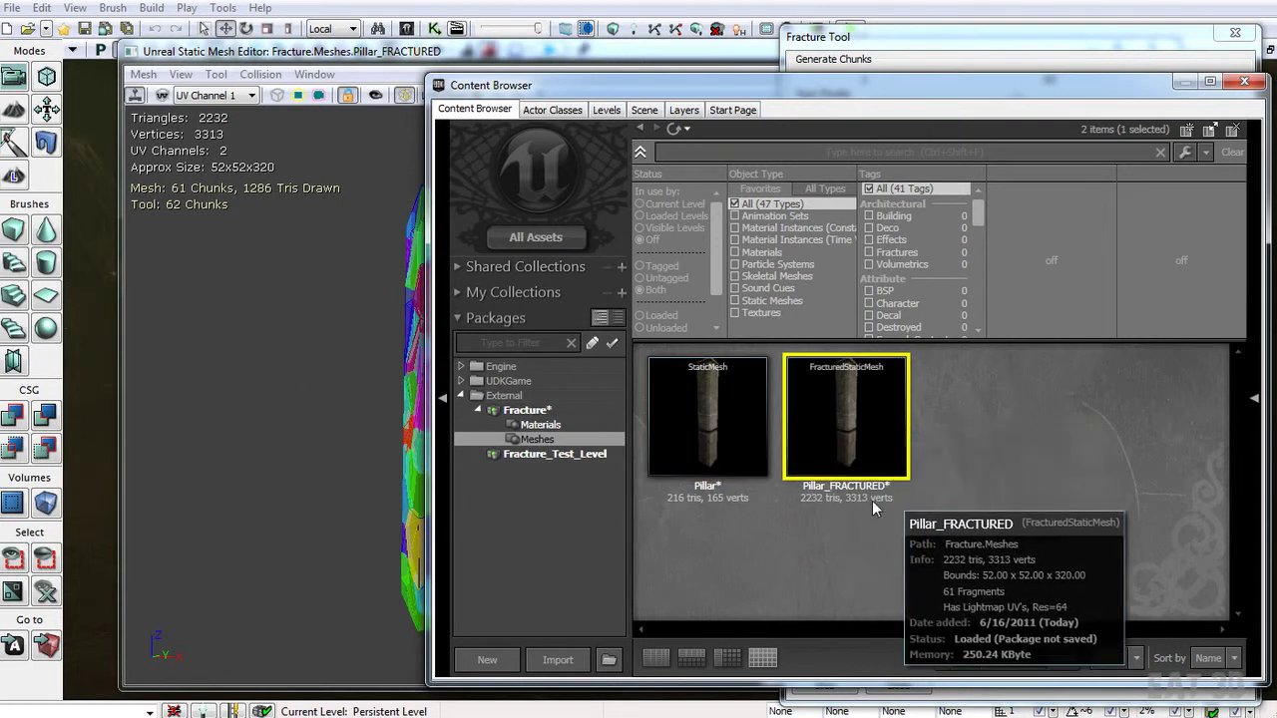
pyautogui.moveTo(901, 444)
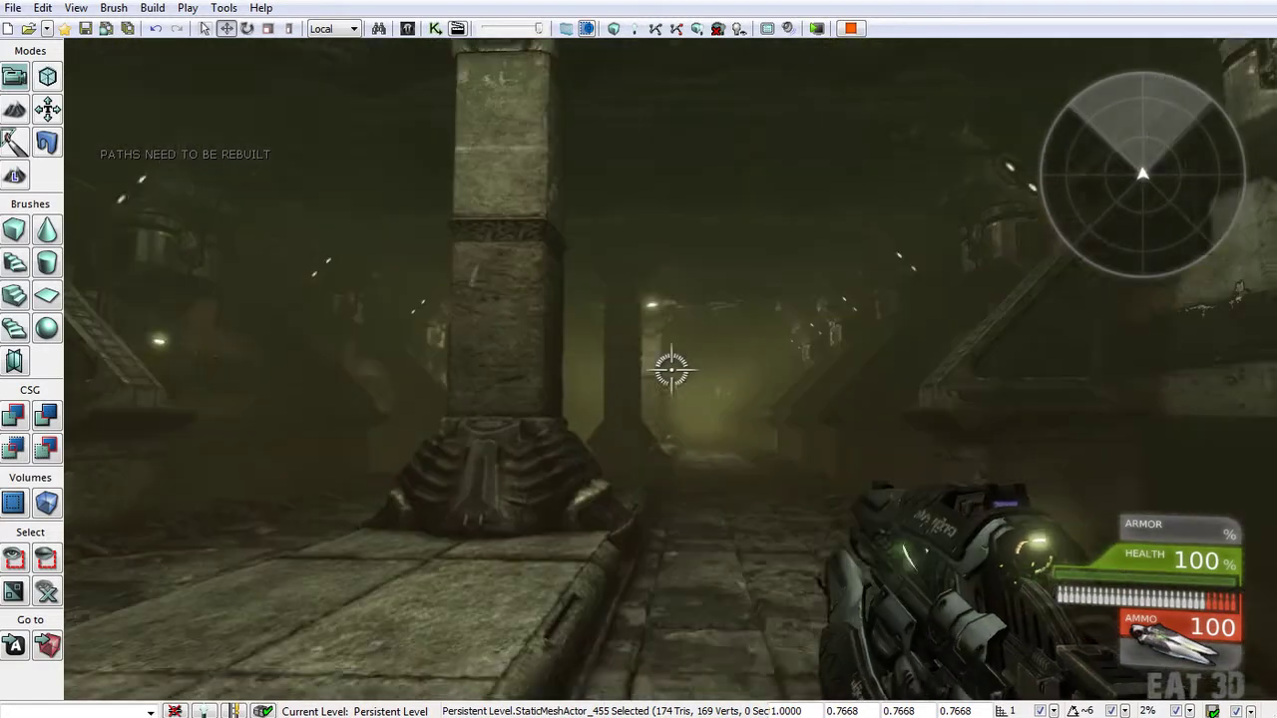
# Step: Playtest the level by shooting out the pillar's middle, examine the fallen chunks and the remaining ends, and exit the play session
pyautogui.press('a')
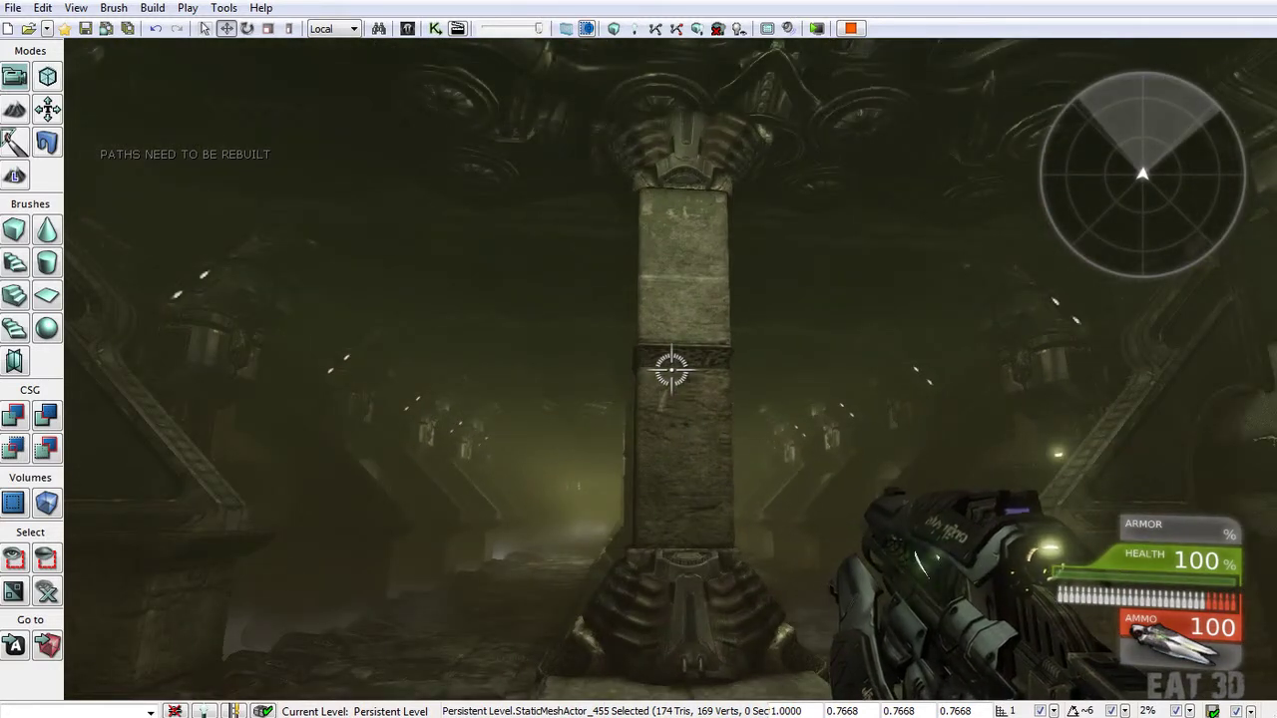
pyautogui.moveTo(671, 371); pyautogui.dragTo(672, 371)
pyautogui.press('a')
pyautogui.press('w')
pyautogui.click(671, 371)
pyautogui.press('w')
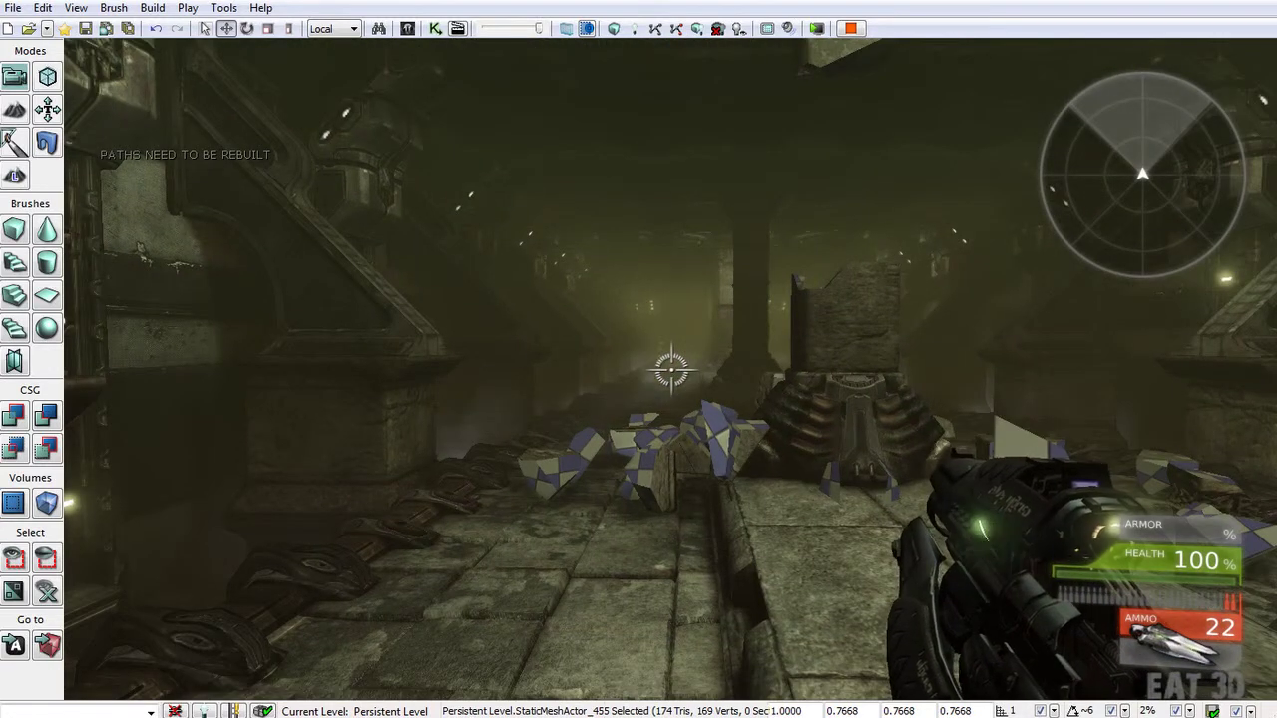
pyautogui.press('w')
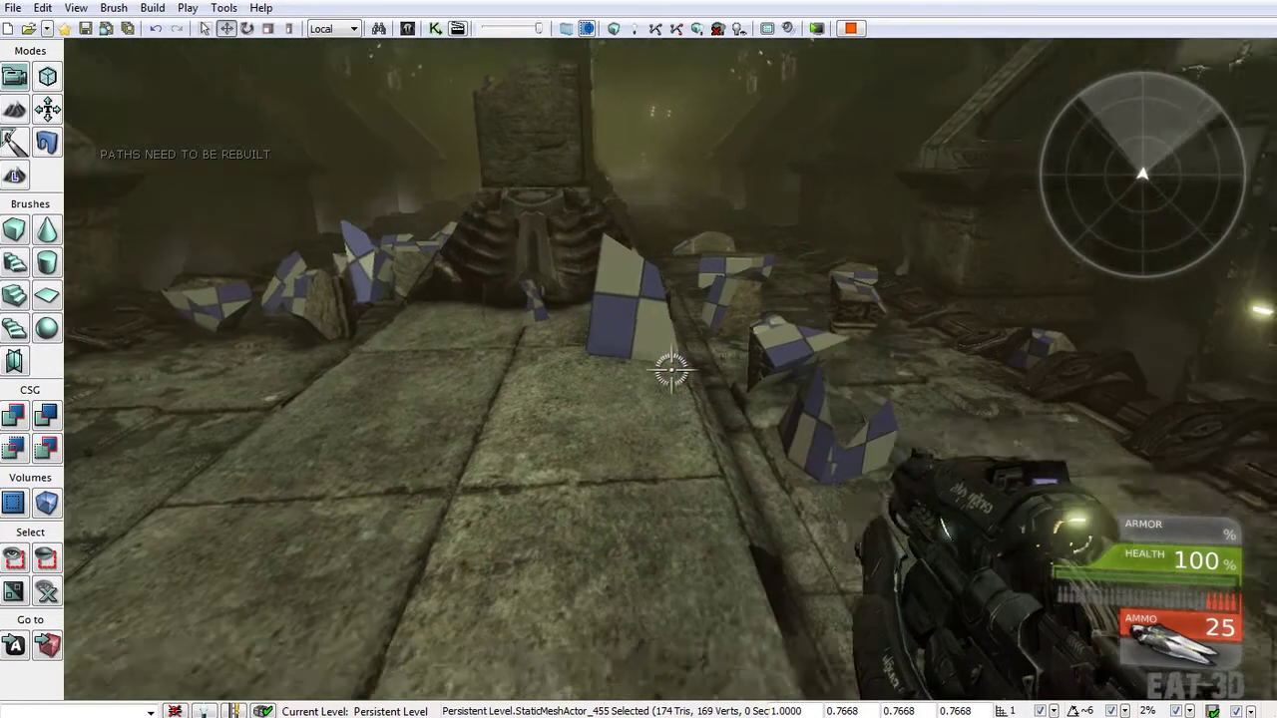
pyautogui.press('s')
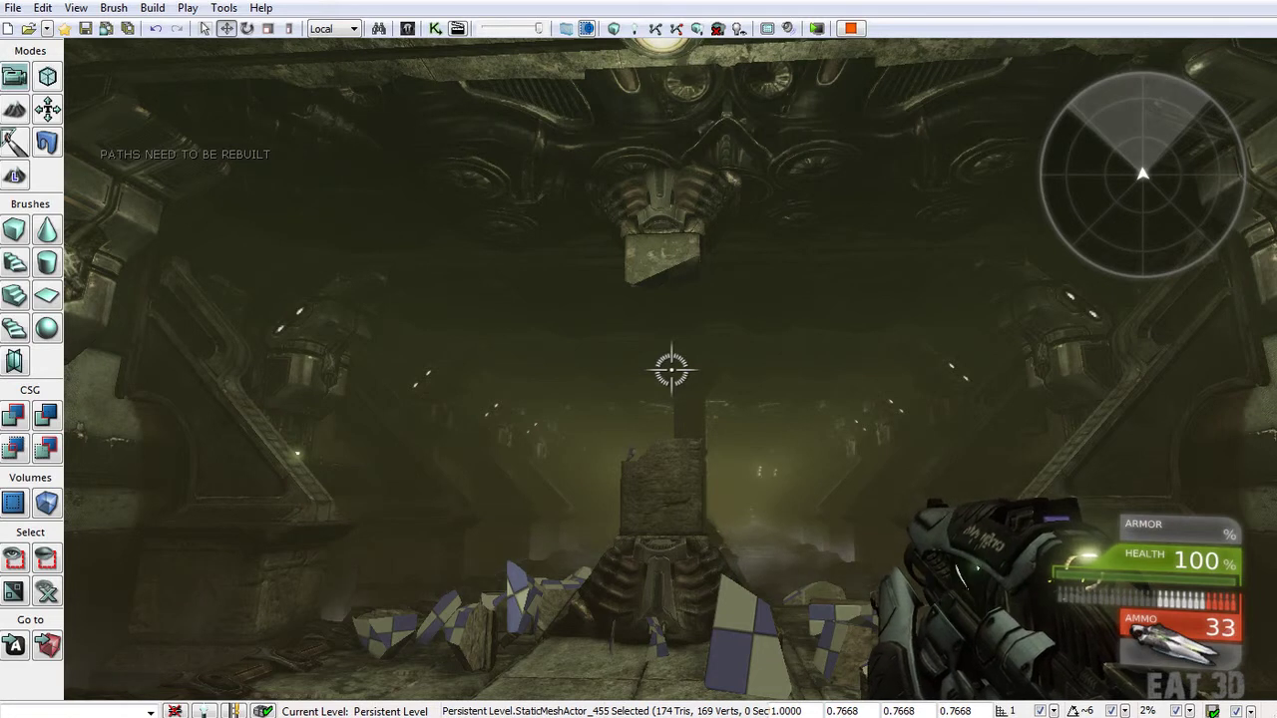
pyautogui.press('Escape')
pyautogui.moveTo(841, 378)
pyautogui.mouseDown(button='right')
pyautogui.moveTo(748, 397)
pyautogui.moveTo(841, 378)
pyautogui.mouseUp(button='right')
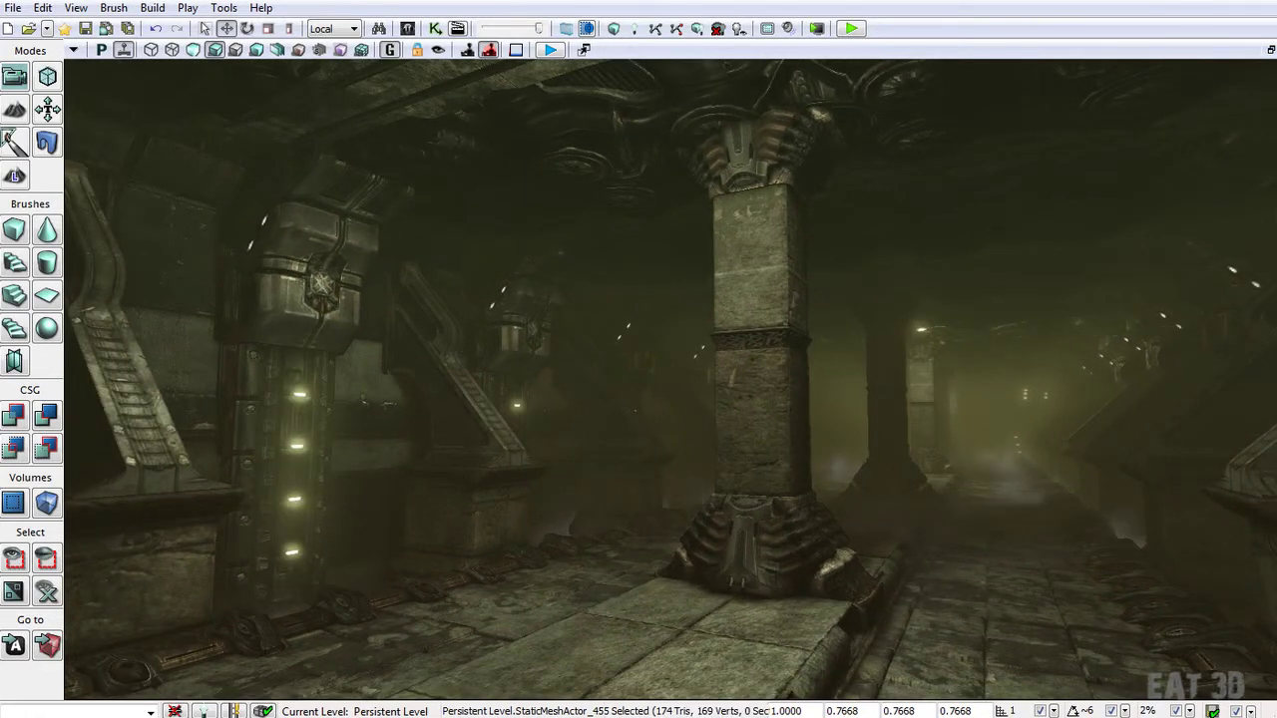
# Step: Add one Fragment Destroy Effects entry to Pillar_FRACTURED and assign the Dust_Xplode particle system to it
pyautogui.hotkey('ctrl', 'shift', 'f')
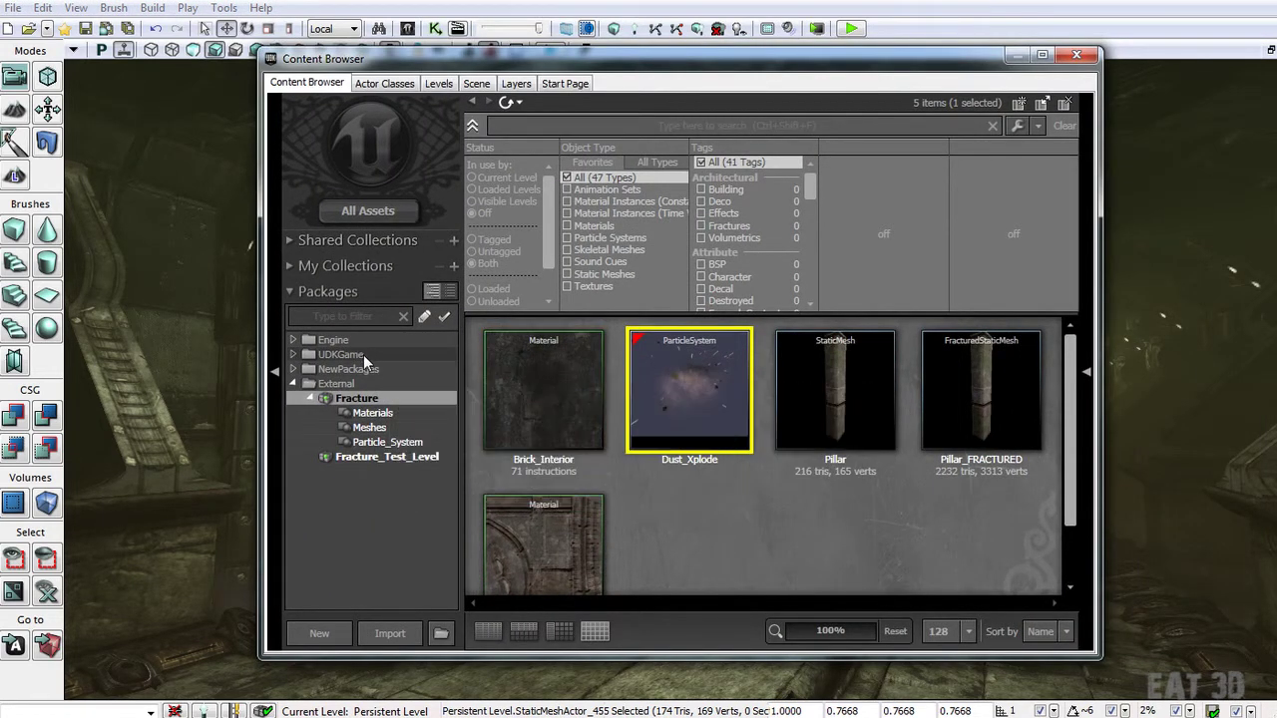
pyautogui.moveTo(699, 381)
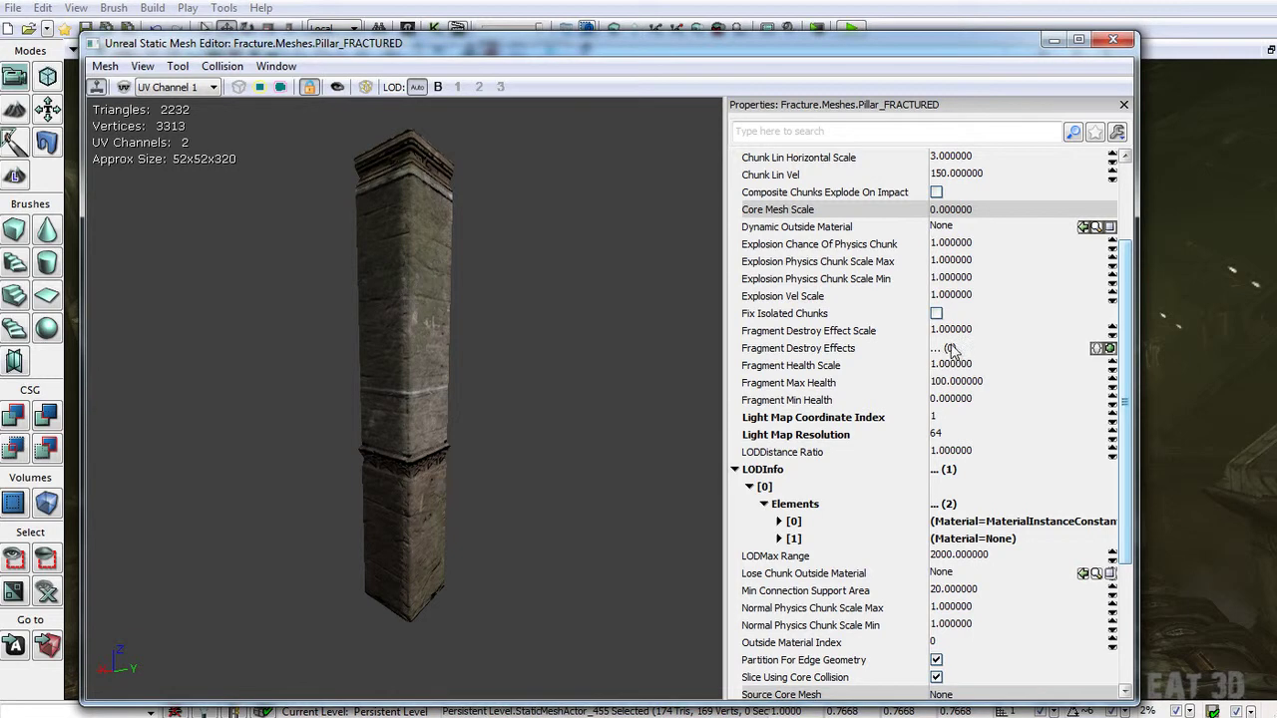
pyautogui.click(1110, 348)
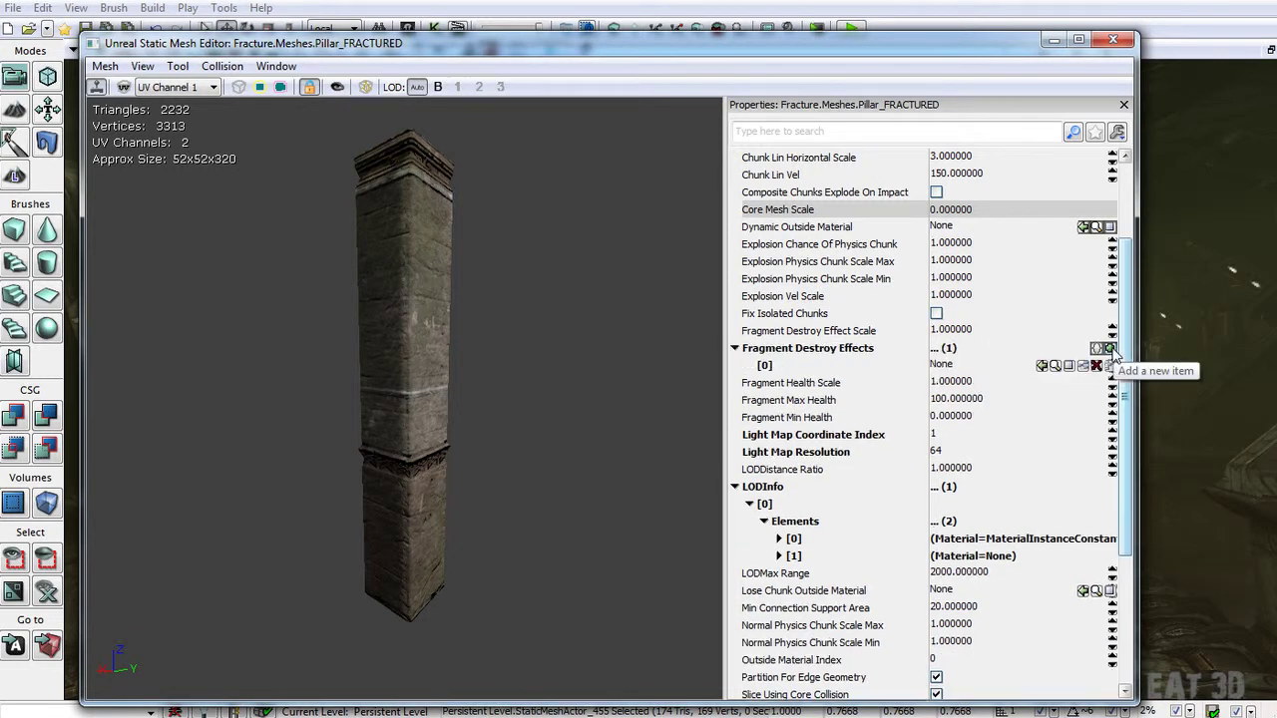
pyautogui.click(1041, 366)
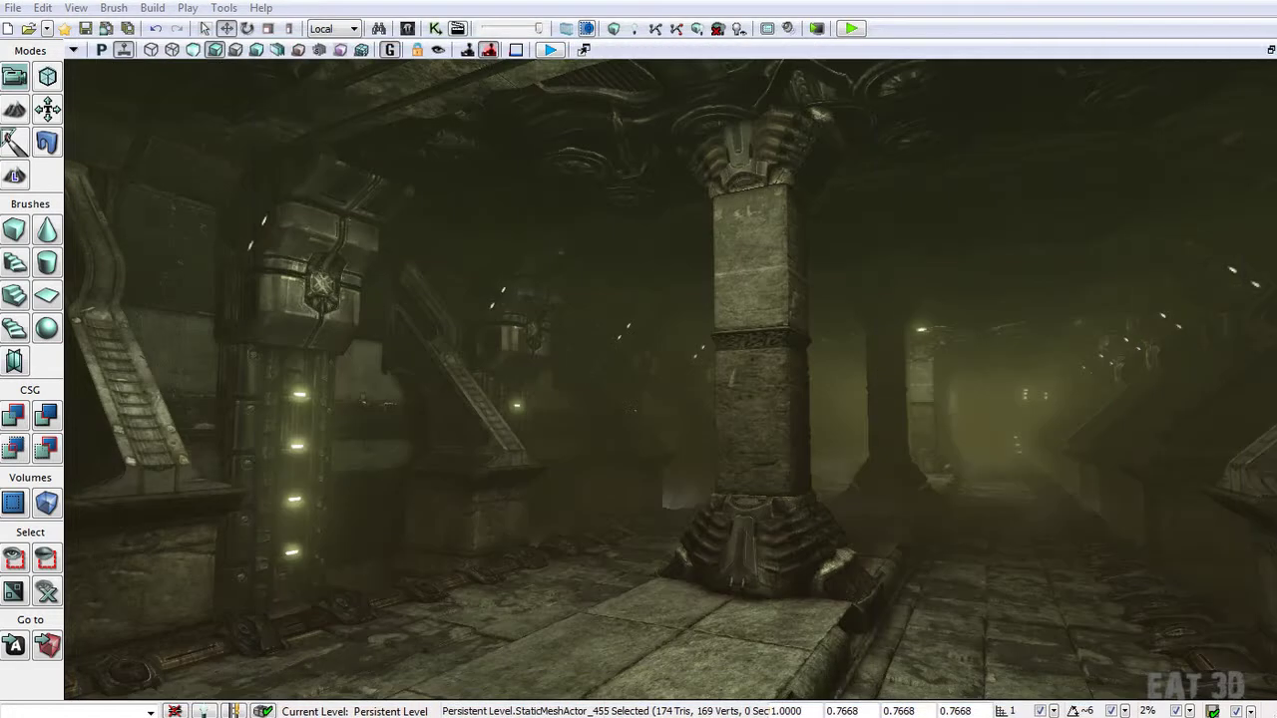
# Step: Play the level from the floor near the pillar and shoot pillars to check the dust effect on destroyed fragments
pyautogui.moveTo(802, 411); pyautogui.dragTo(802, 359)
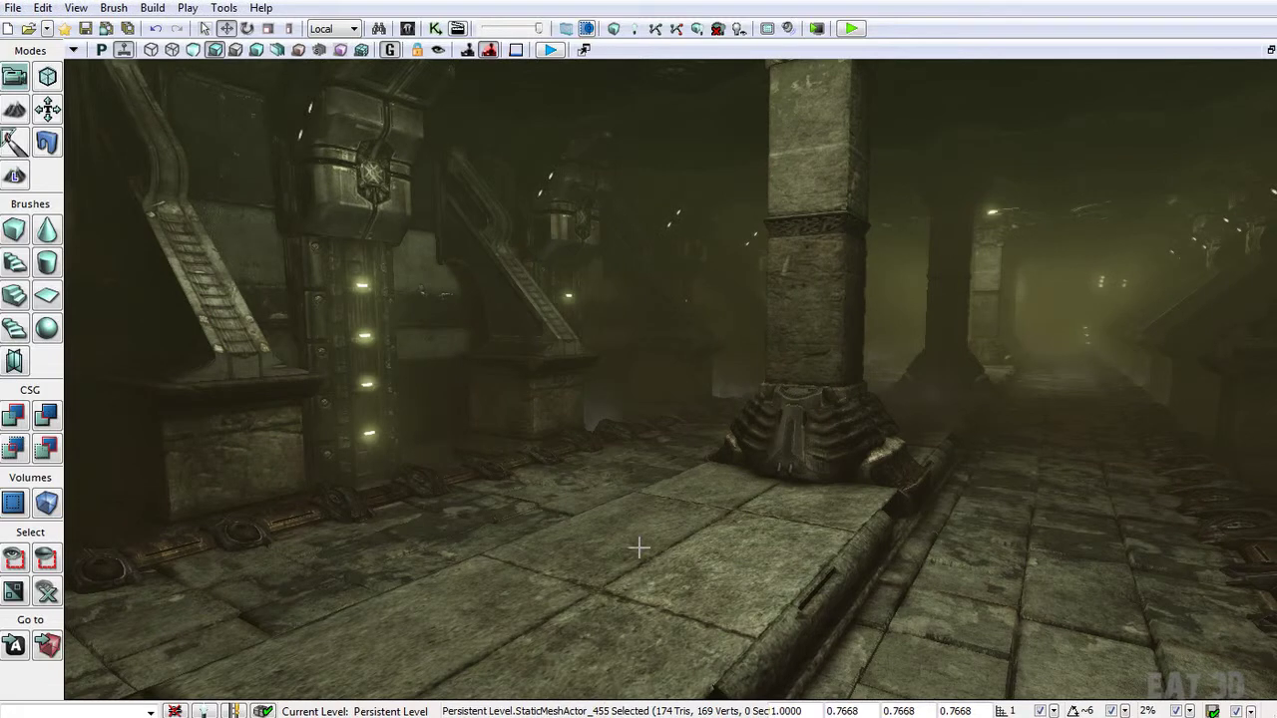
pyautogui.rightClick(642, 543)
pyautogui.click(704, 512)
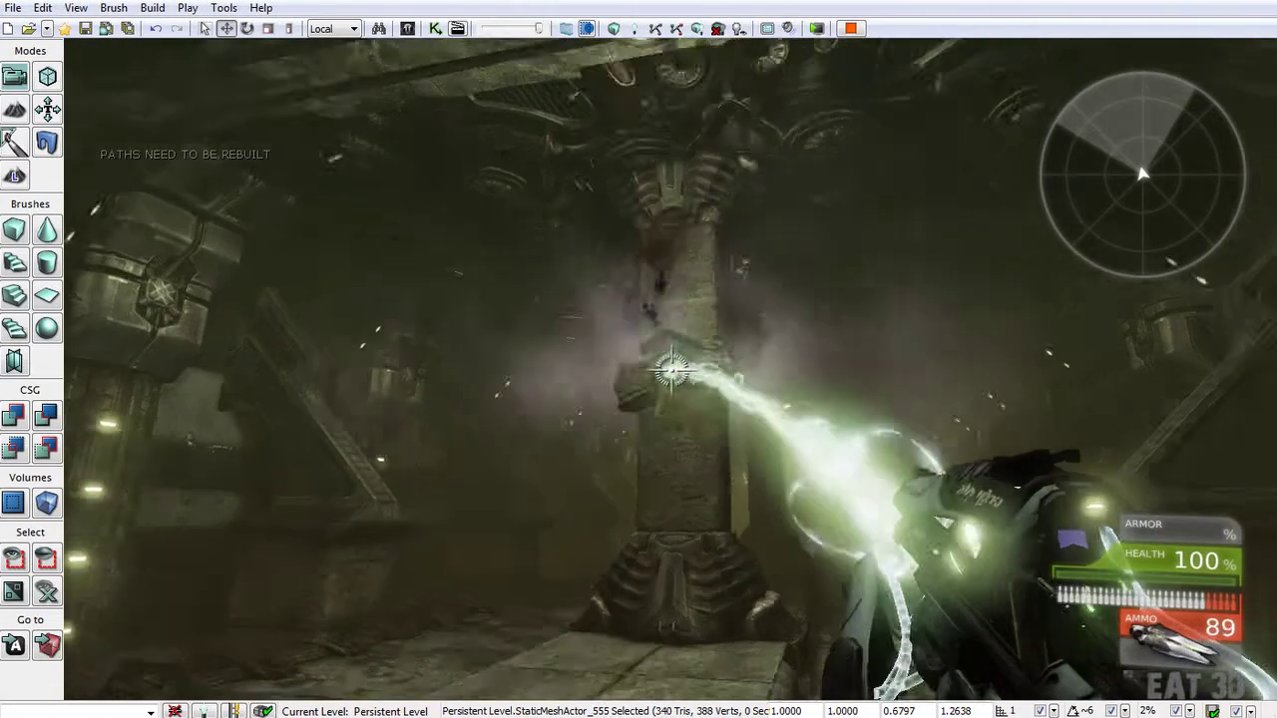
pyautogui.moveTo(671, 370); pyautogui.dragTo(671, 370)
pyautogui.press('w')
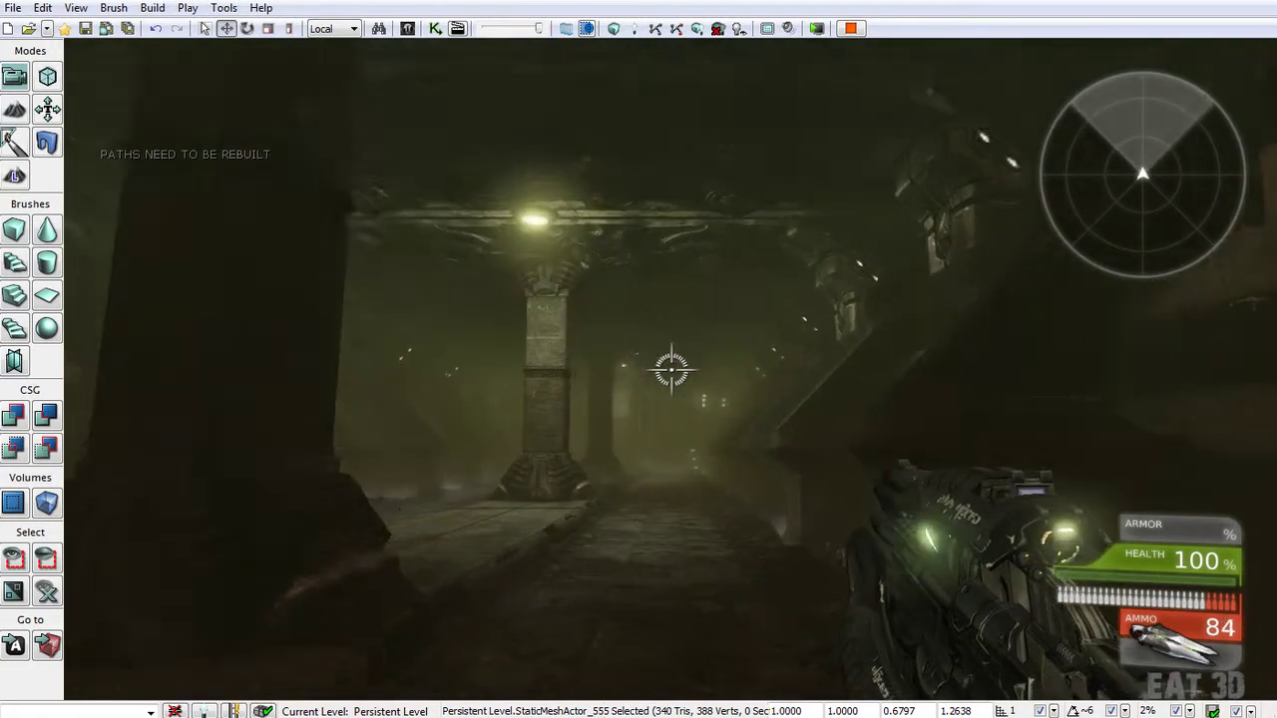
pyautogui.press('w')
pyautogui.moveTo(671, 370); pyautogui.dragTo(671, 370)
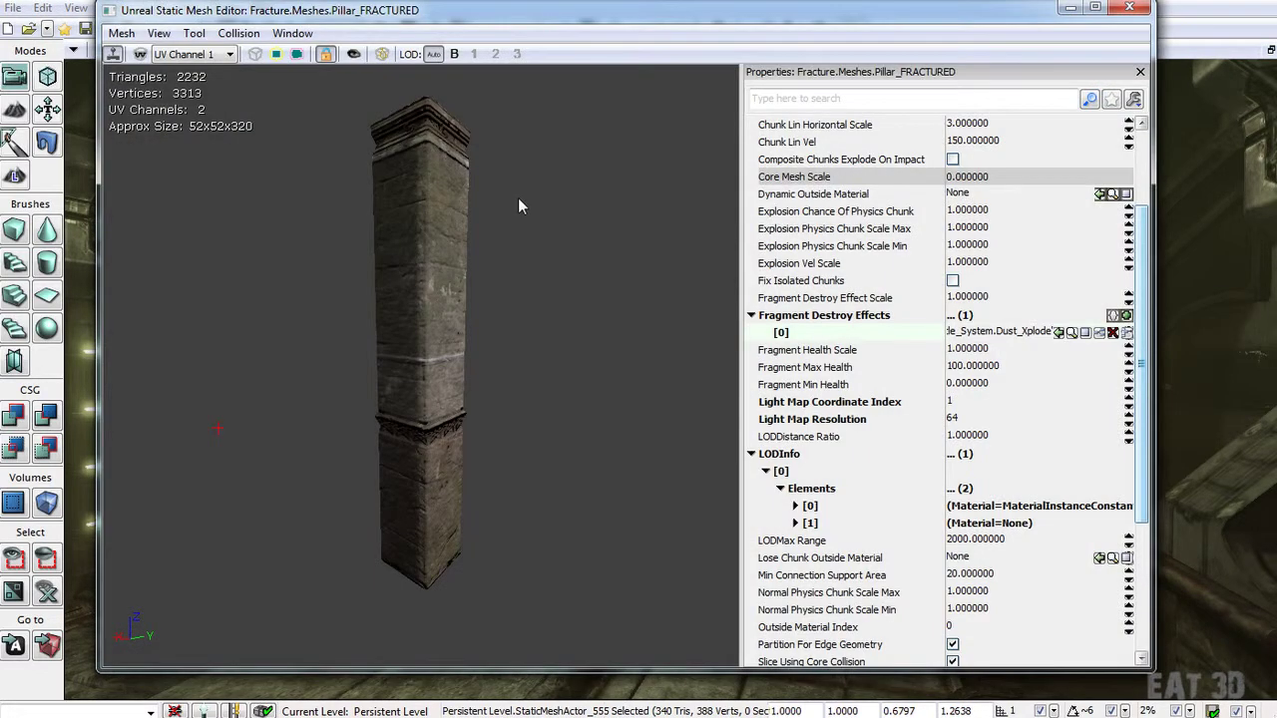
# Step: Assign the Brick_Interior material to element [1] under LODInfo [0] of Pillar_FRACTURED
pyautogui.scroll(-3, 1035, 332)
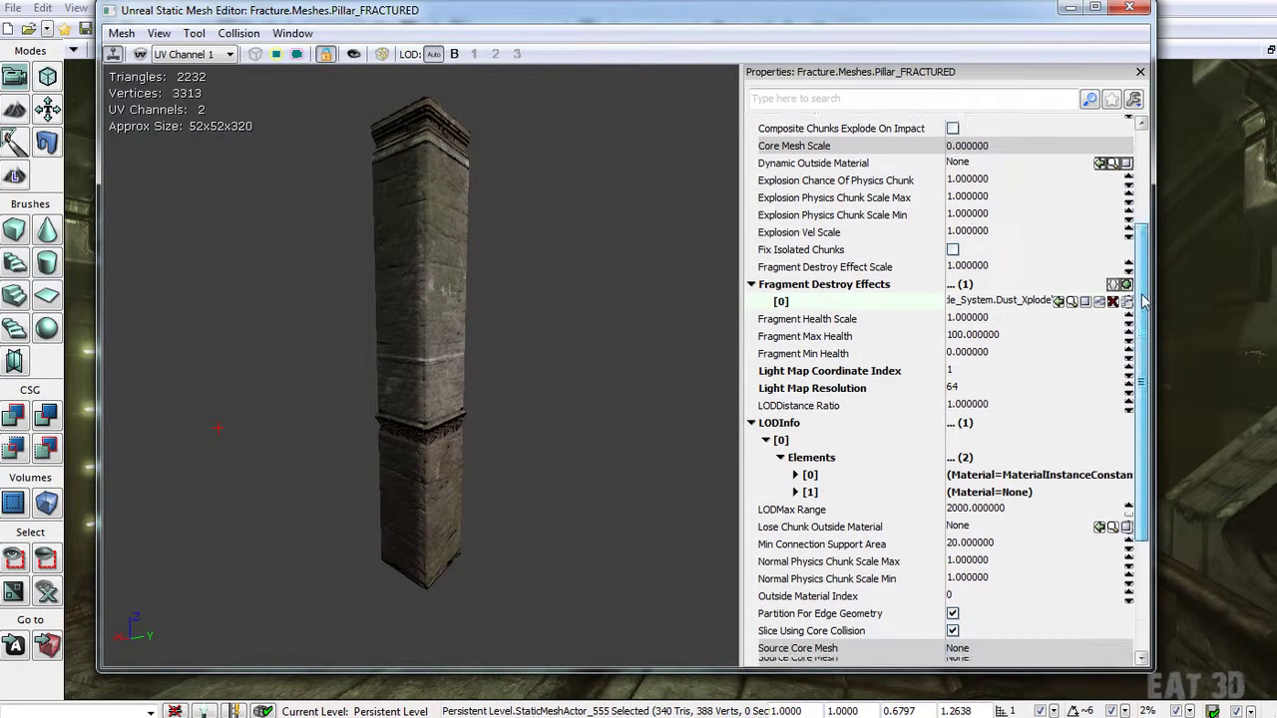
pyautogui.click(751, 378)
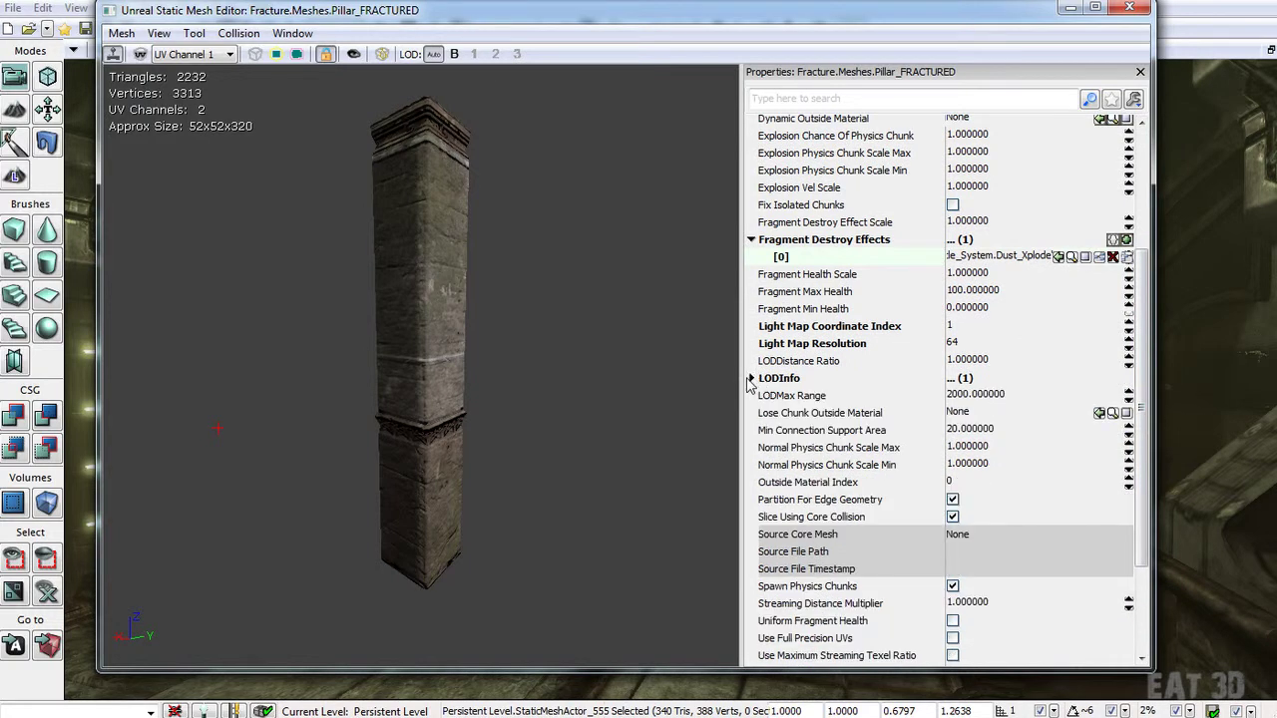
pyautogui.click(751, 378)
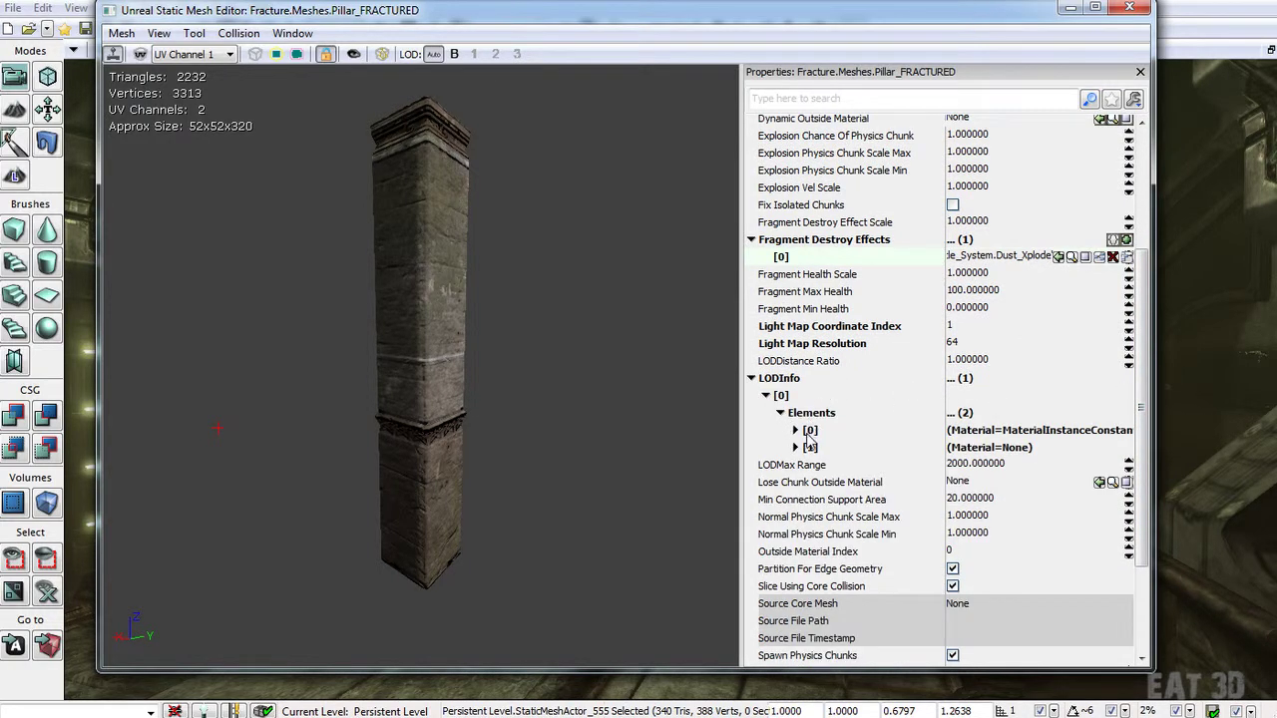
pyautogui.click(796, 430)
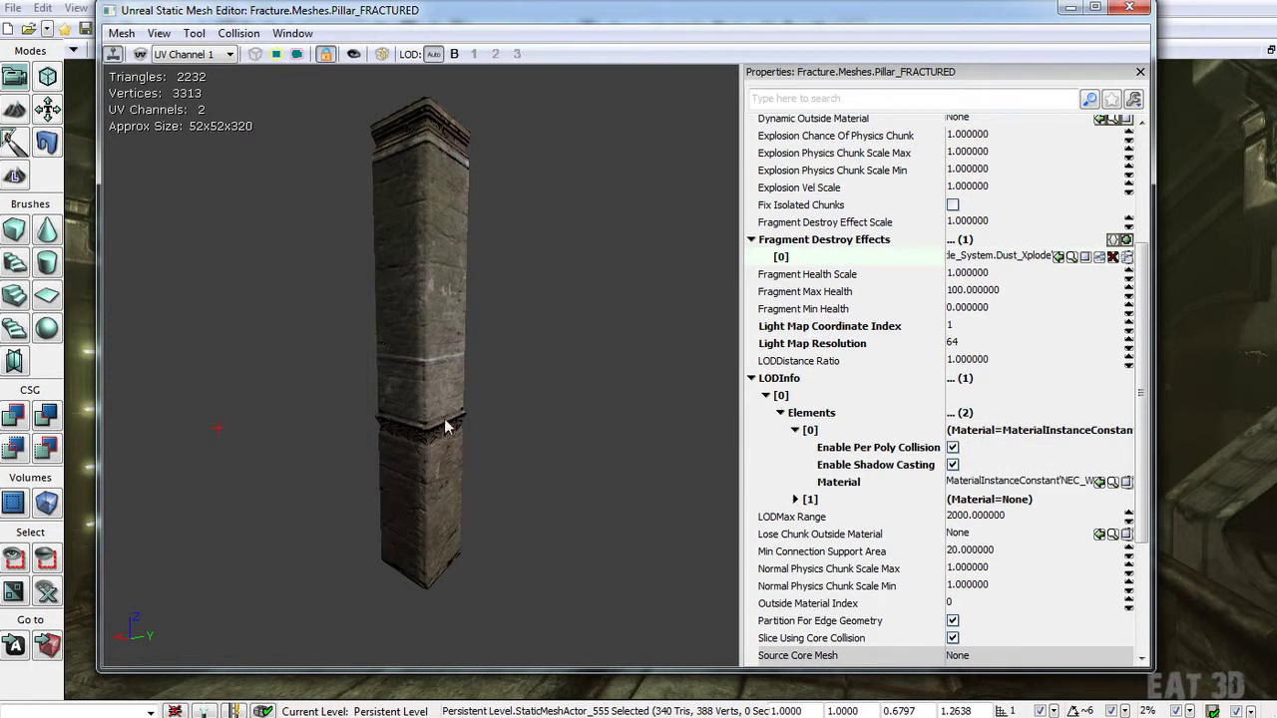
pyautogui.click(795, 499)
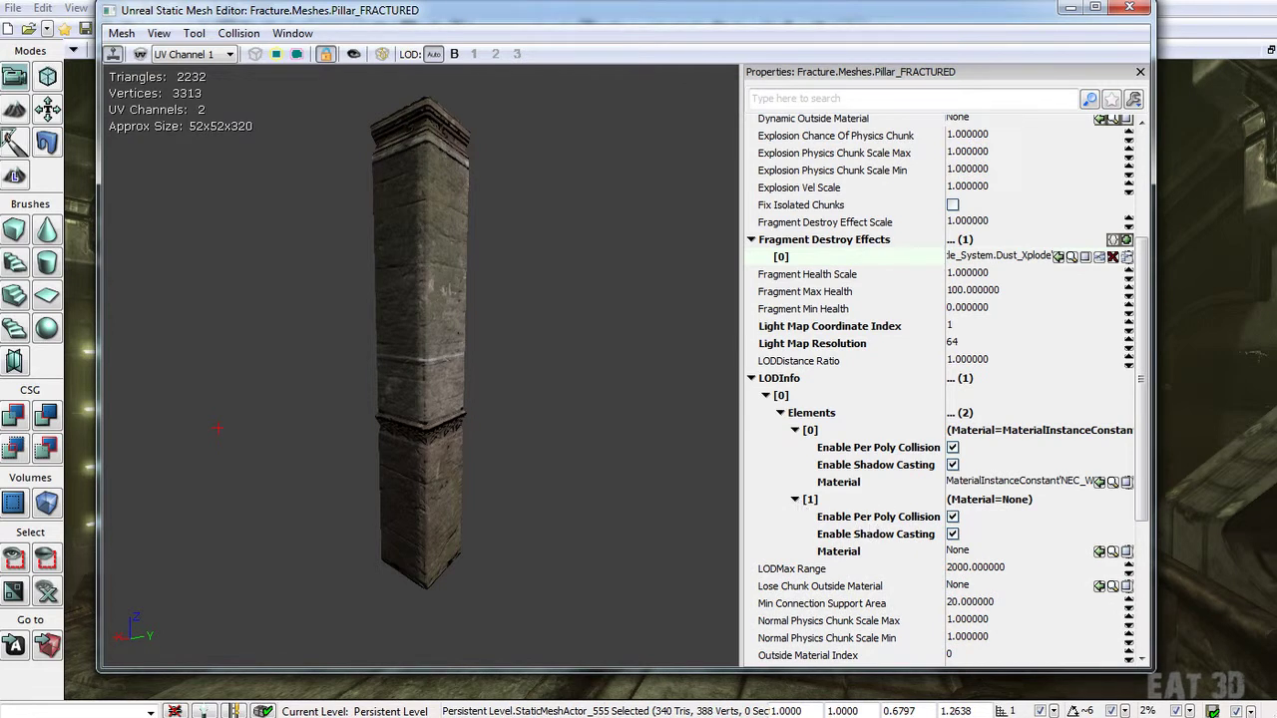
pyautogui.moveTo(1276, 110); pyautogui.dragTo(581, 101)
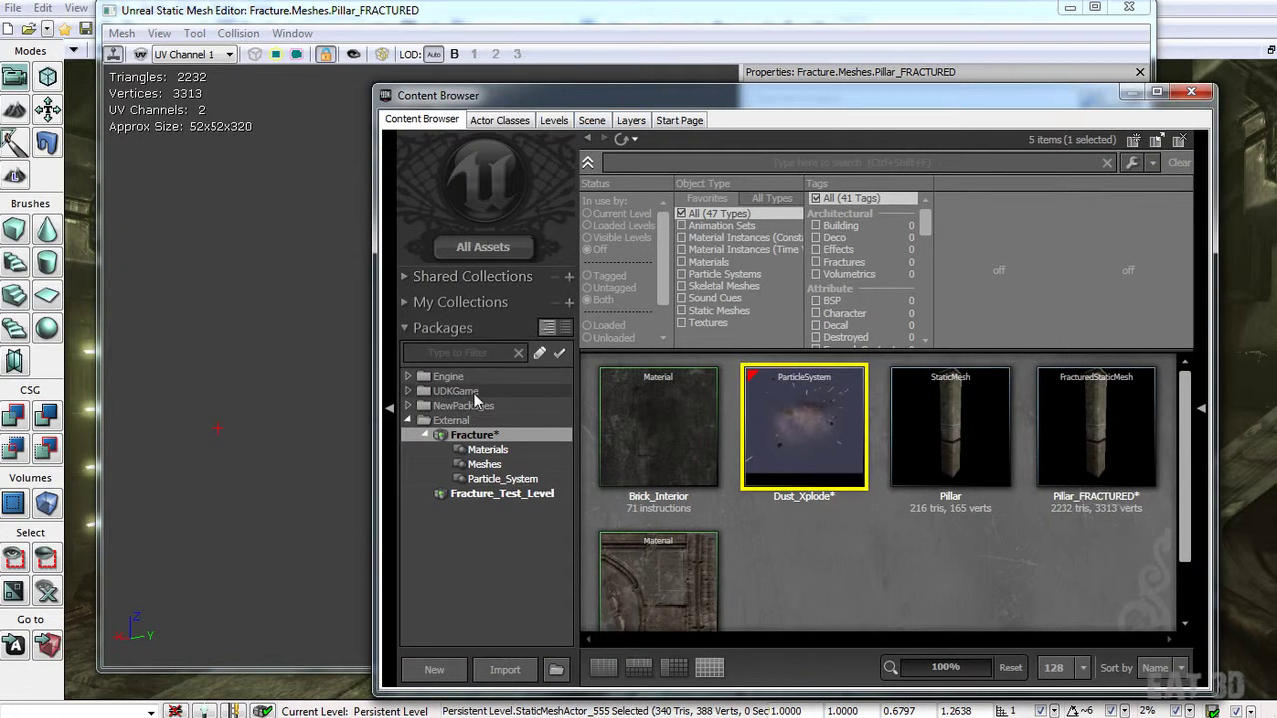
pyautogui.click(638, 438)
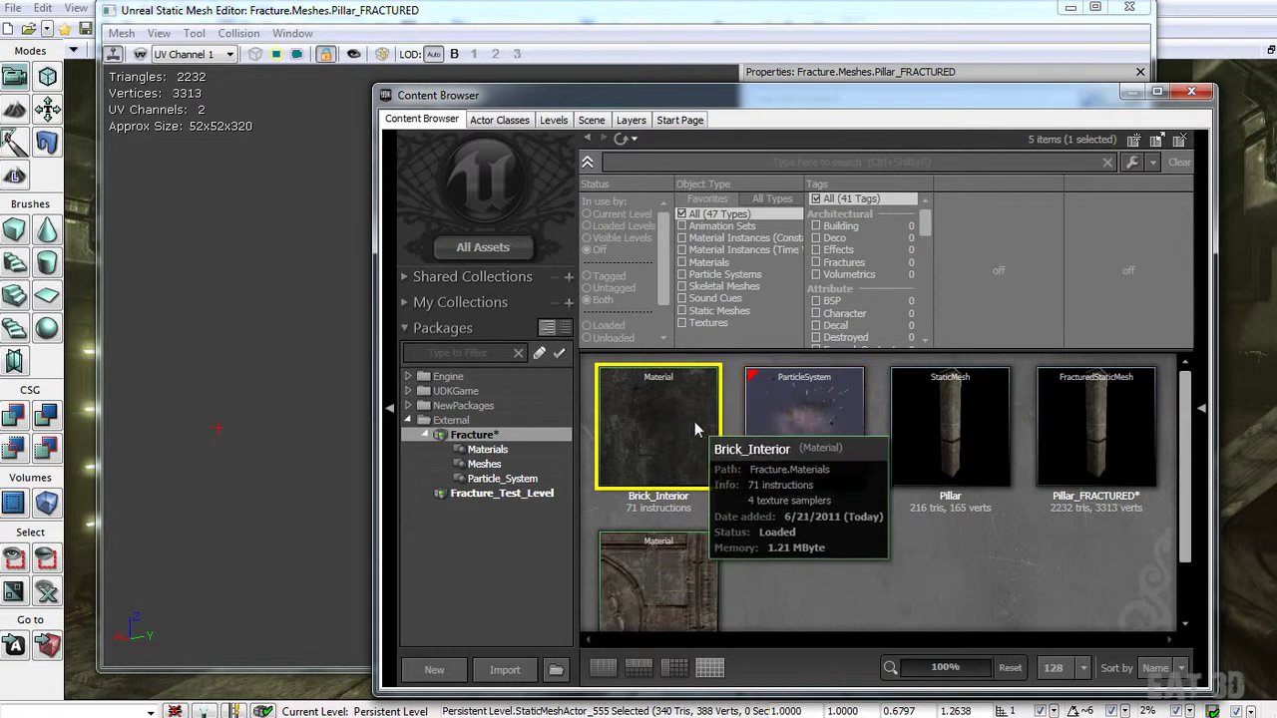
pyautogui.moveTo(695, 104); pyautogui.dragTo(1275, 200)
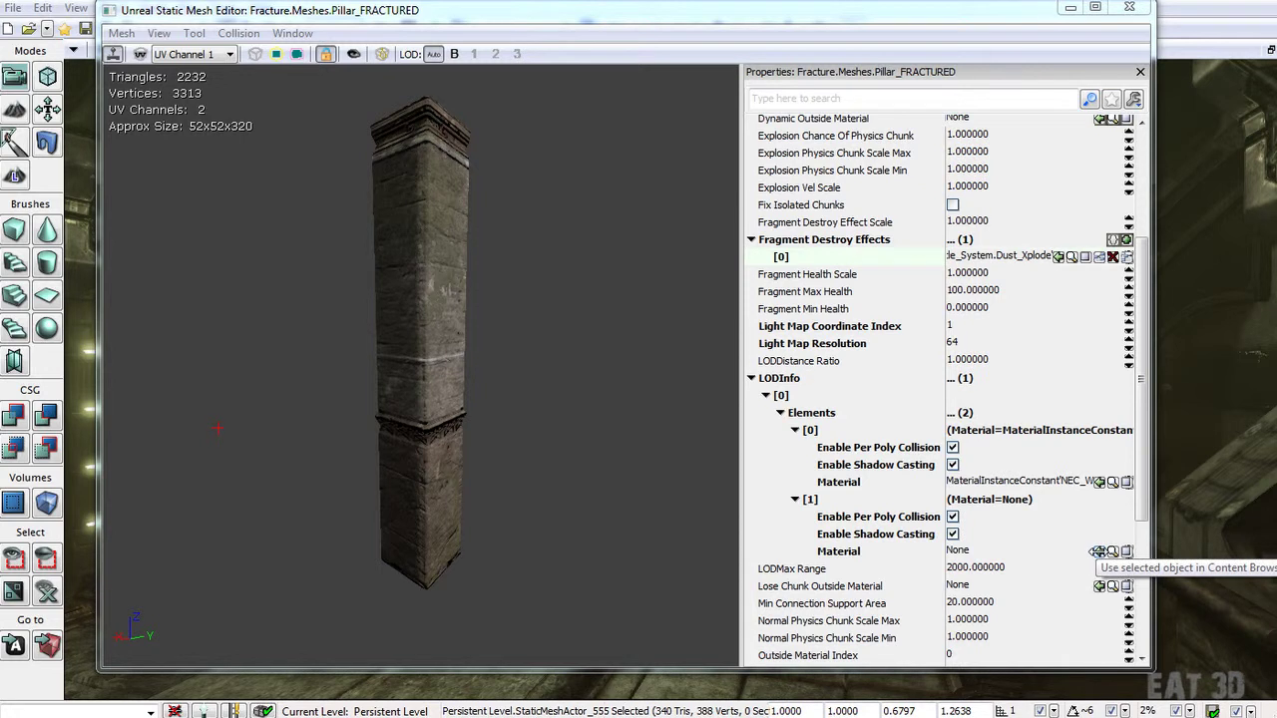
pyautogui.click(1098, 551)
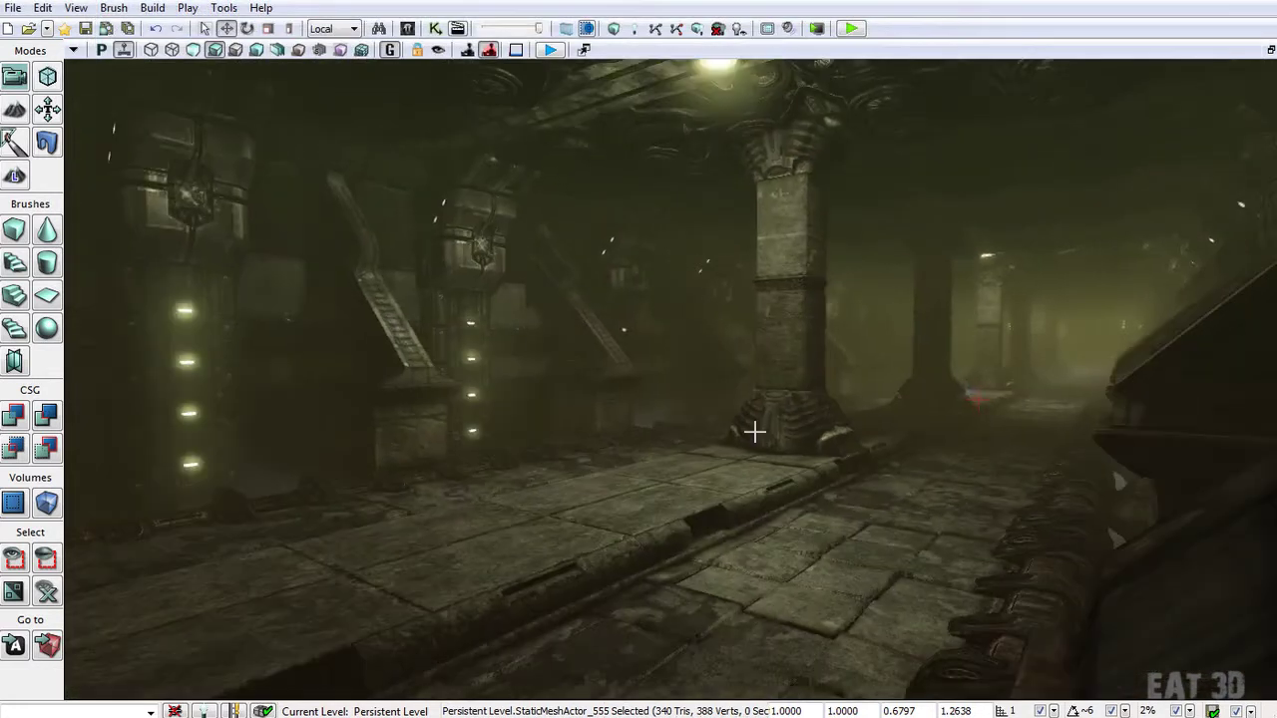
# Step: Playtest again by shooting several pillars along the hall, and examine the interior material on the broken chunks
pyautogui.click(671, 370)
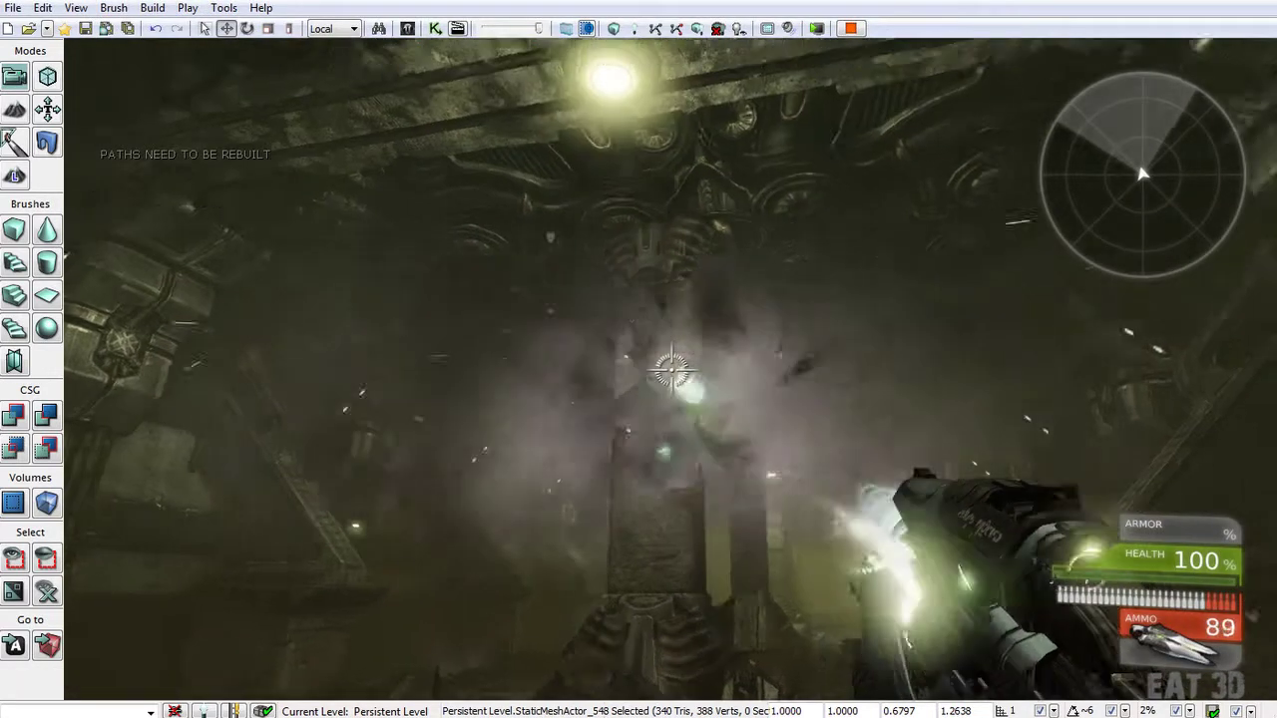
pyautogui.rightClick(671, 370)
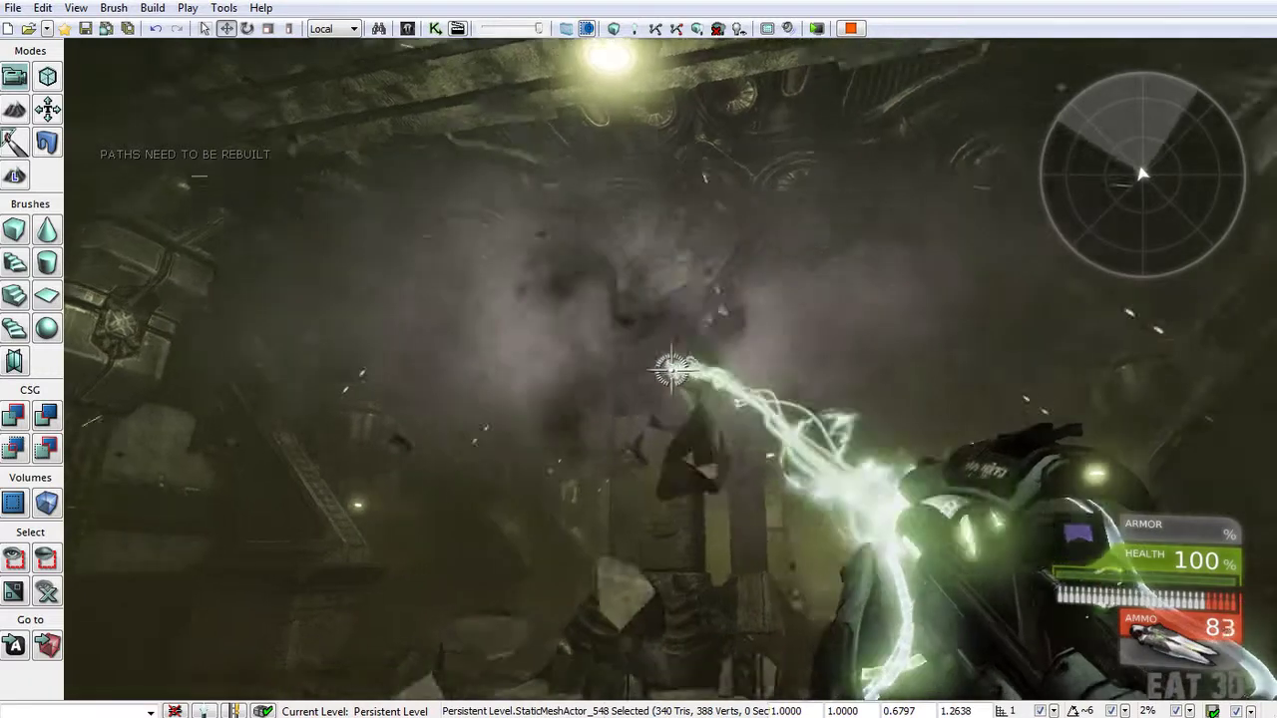
pyautogui.press('a')
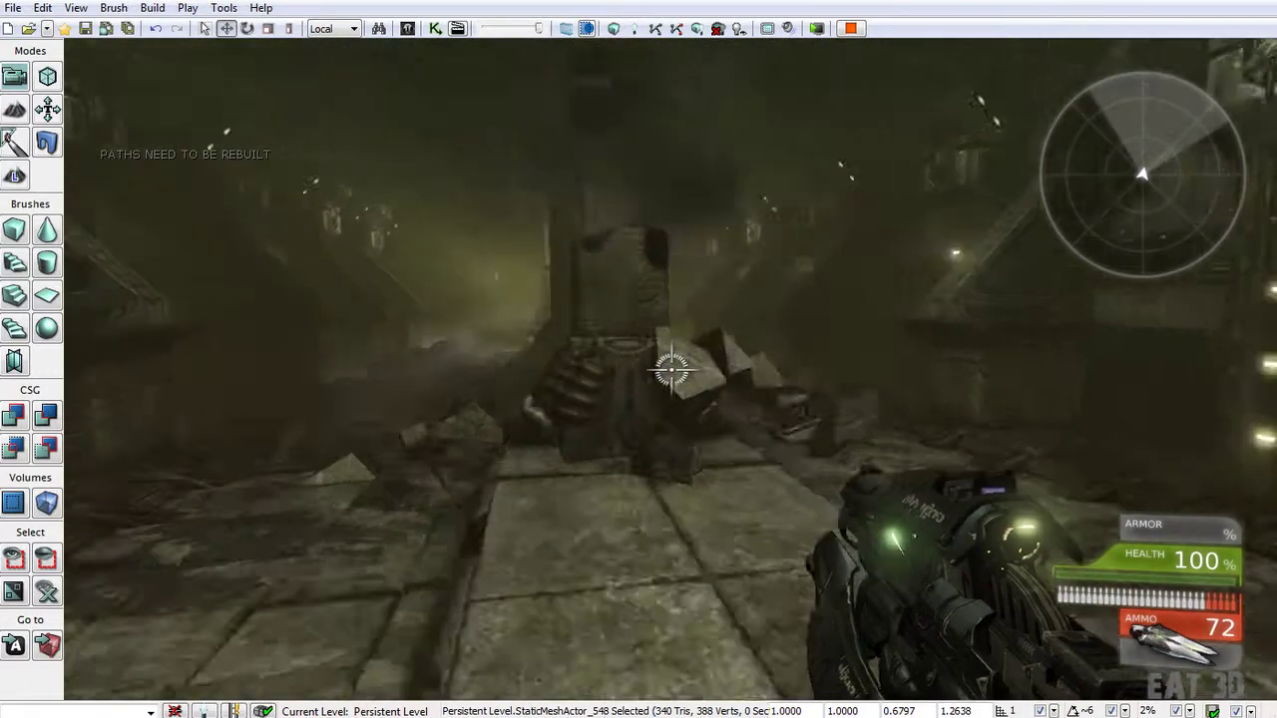
pyautogui.press('w')
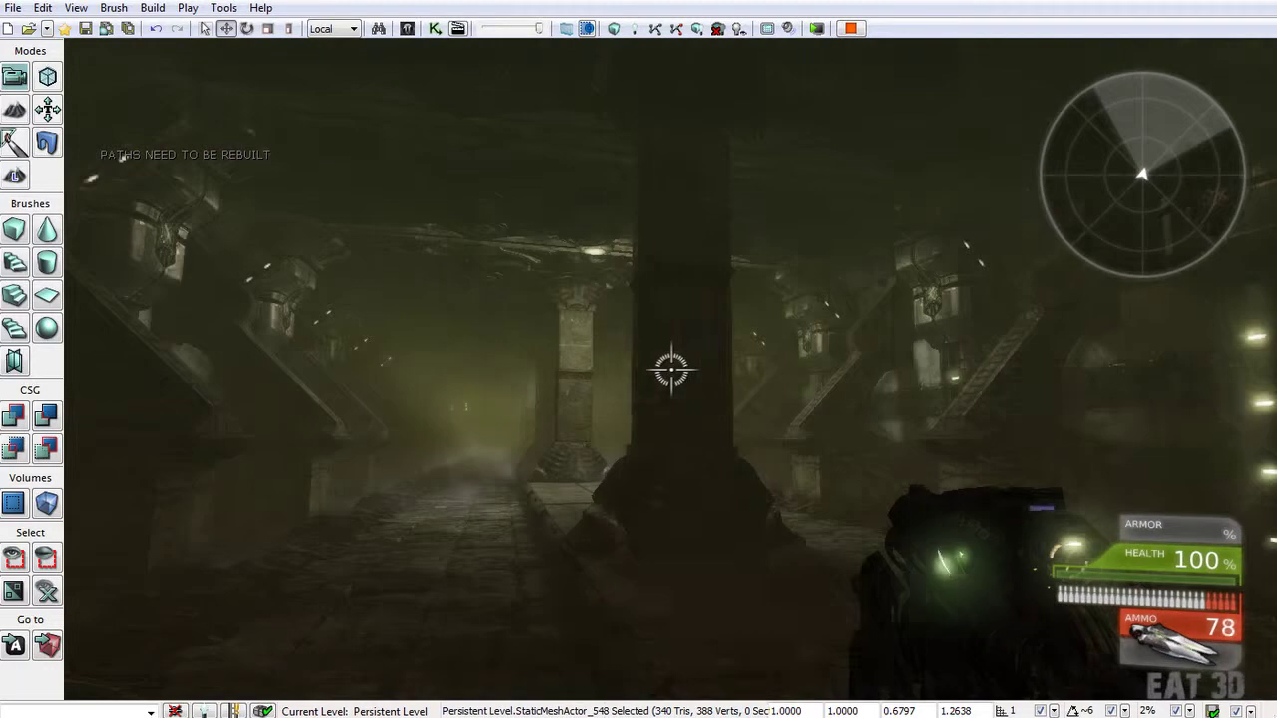
pyautogui.rightClick(672, 370)
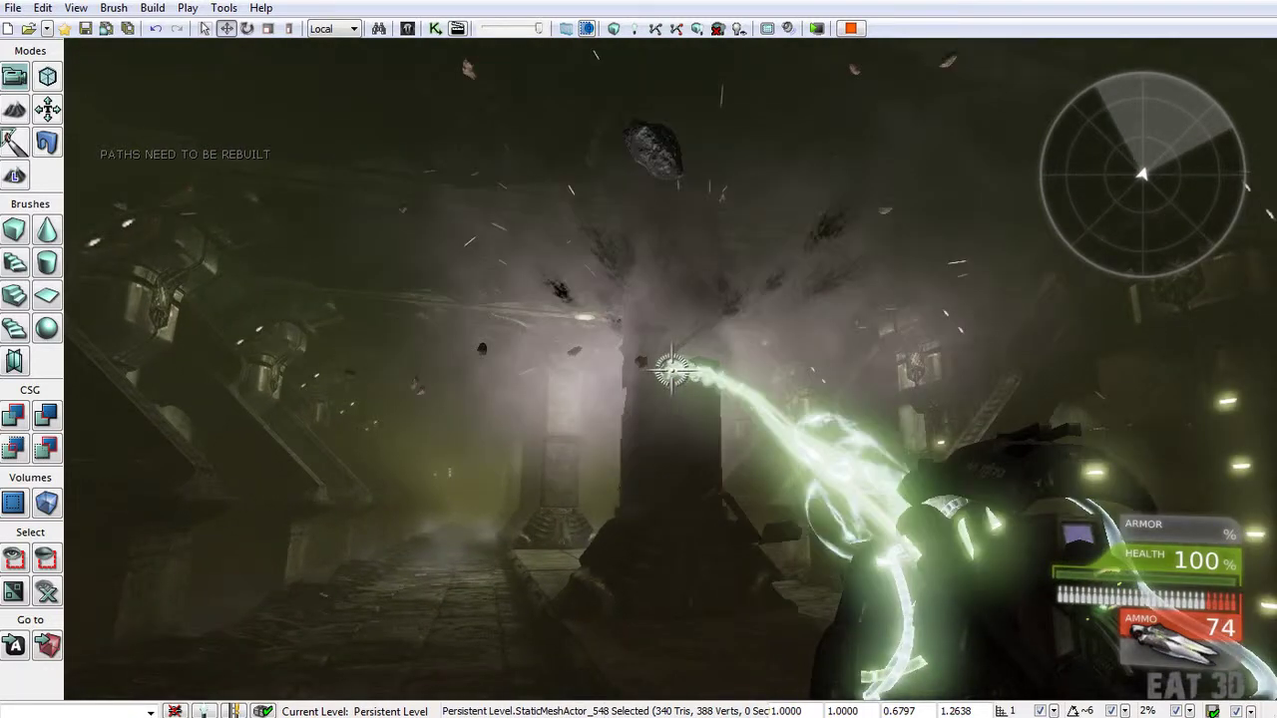
pyautogui.press('w')
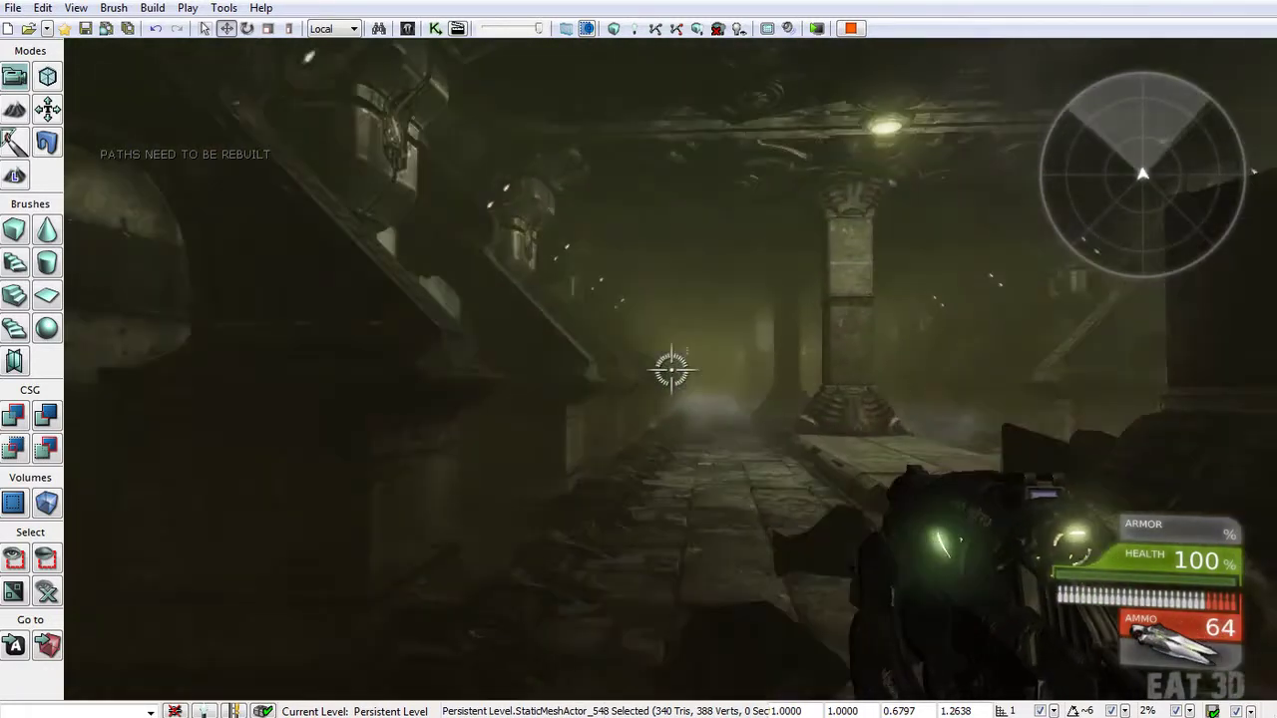
pyautogui.rightClick(671, 370)
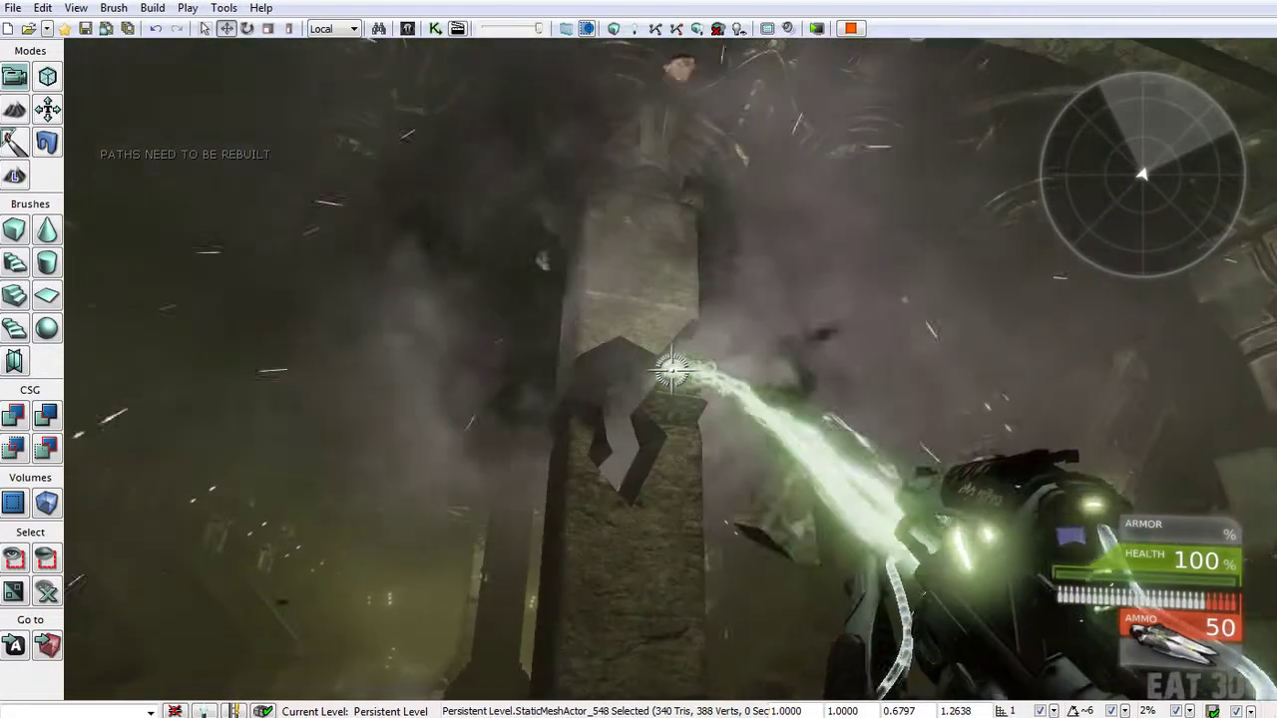
pyautogui.press('s')
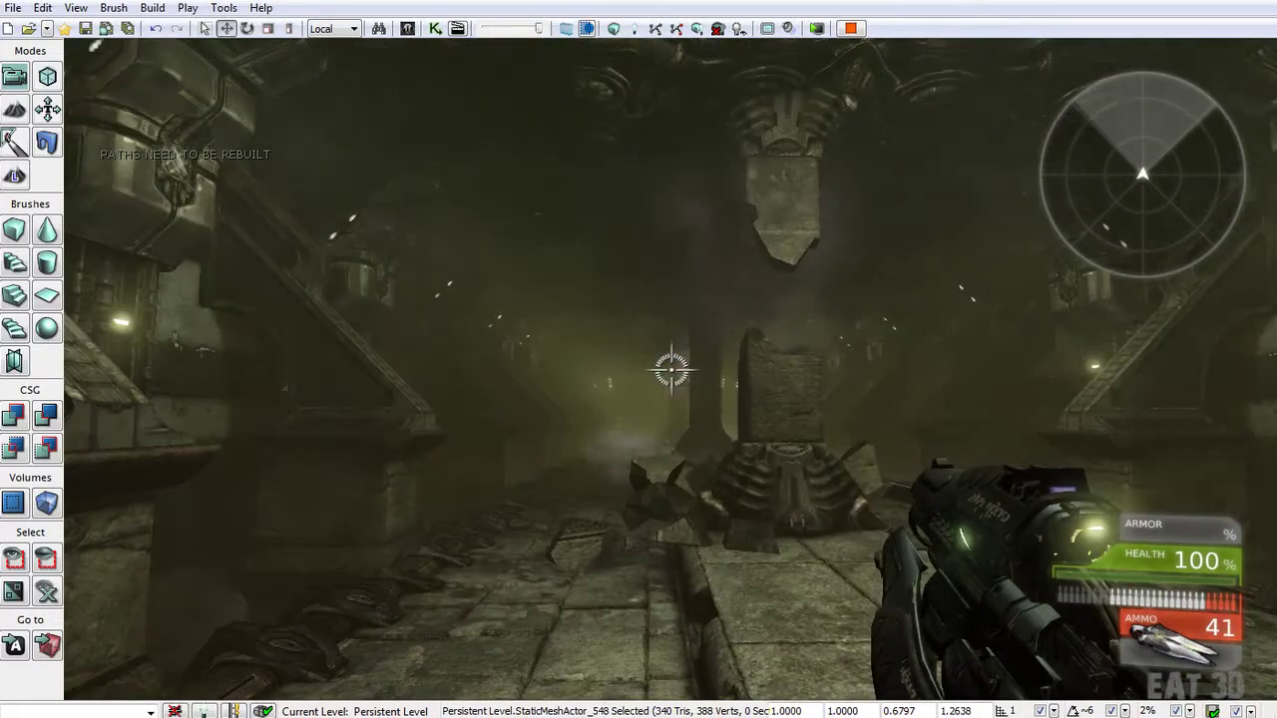